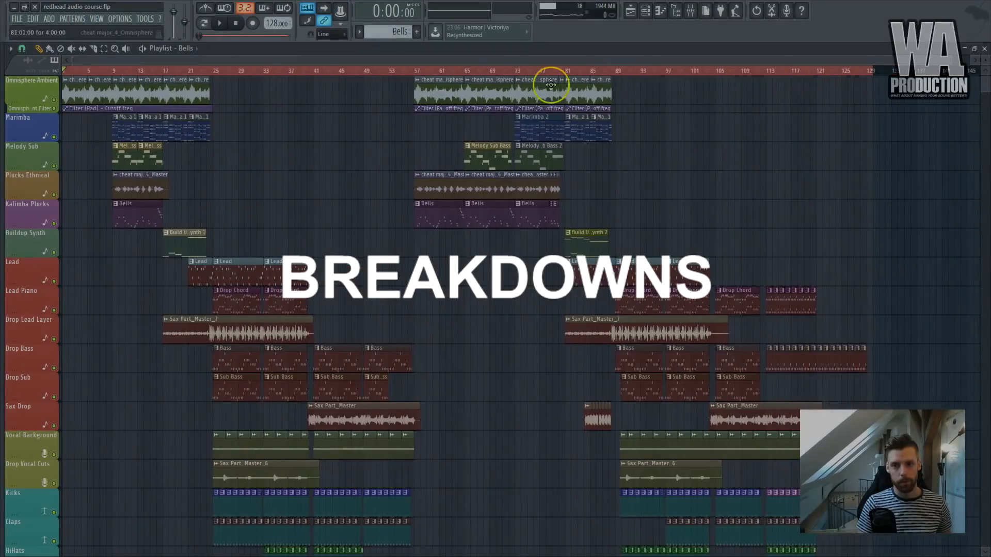
Play the song from bar 1 and view the melodic clips of the first breakdown.
{"action": "scroll", "coordinate": [13, 251], "scroll_direction": "up", "scroll_amount": 2}
{"action": "scroll", "coordinate": [16, 248], "scroll_direction": "up", "scroll_amount": 2}
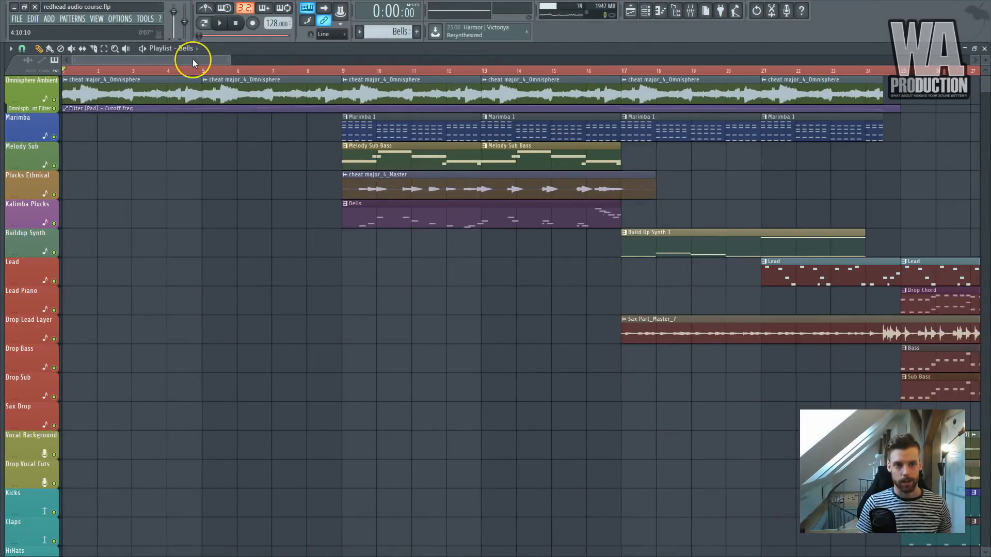
{"action": "left_click_drag", "start_coordinate": [193, 59], "coordinate": [10, 113]}
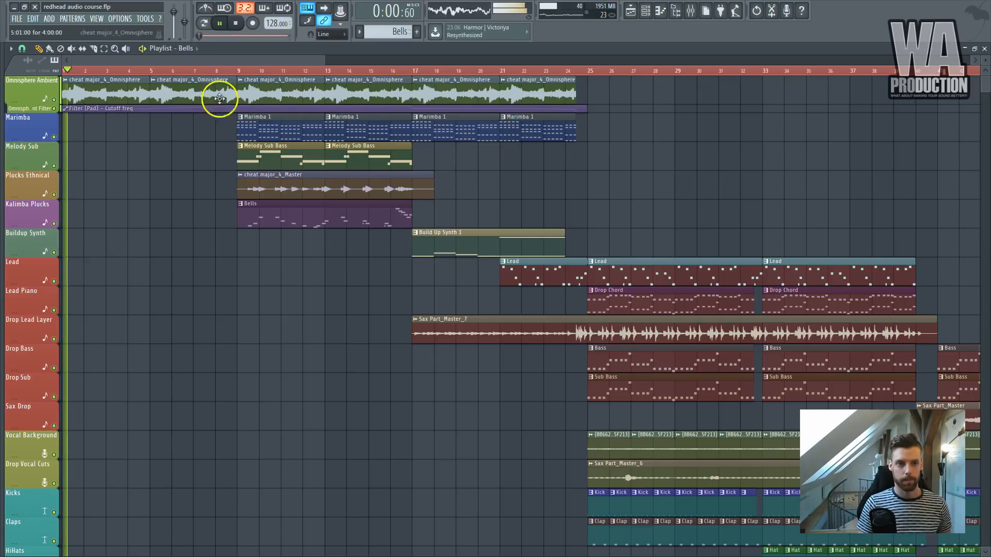
{"action": "scroll", "coordinate": [223, 140], "scroll_direction": "down", "scroll_amount": 3}
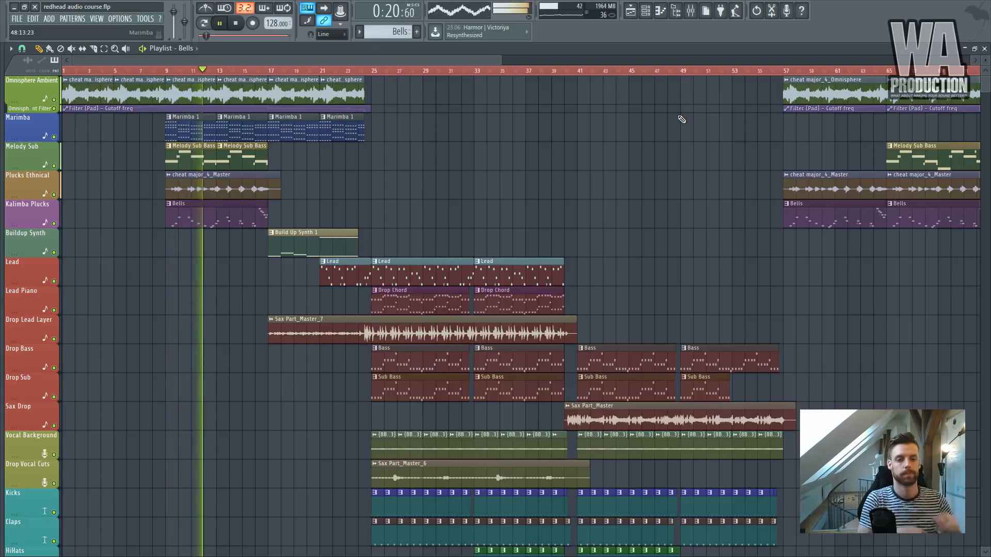
Examine the percussion, effects and automation tracks under the first breakdown while the song plays.
{"action": "scroll", "coordinate": [503, 213], "scroll_direction": "down", "scroll_amount": 5}
{"action": "scroll", "coordinate": [425, 244], "scroll_direction": "down", "scroll_amount": 20}
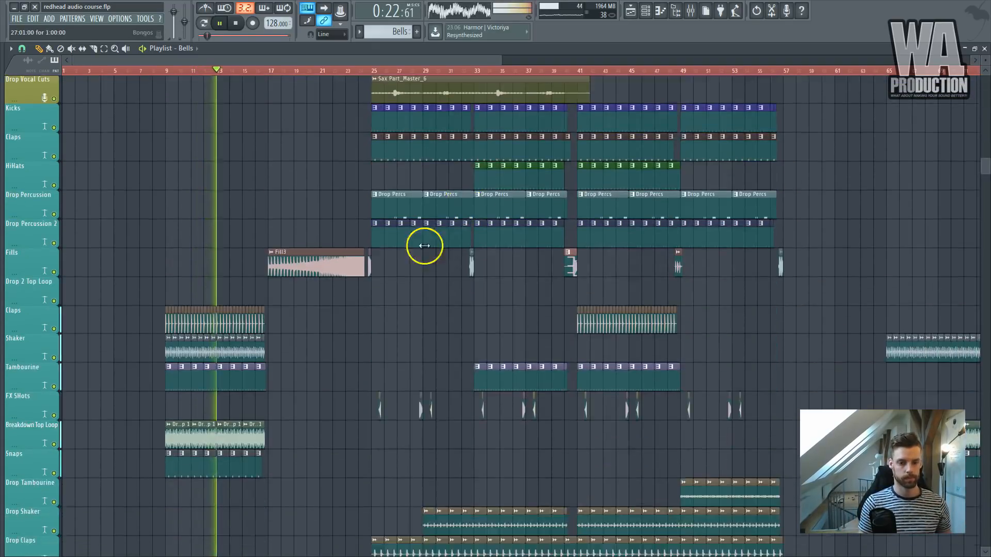
{"action": "scroll", "coordinate": [248, 250], "scroll_direction": "up", "scroll_amount": 4}
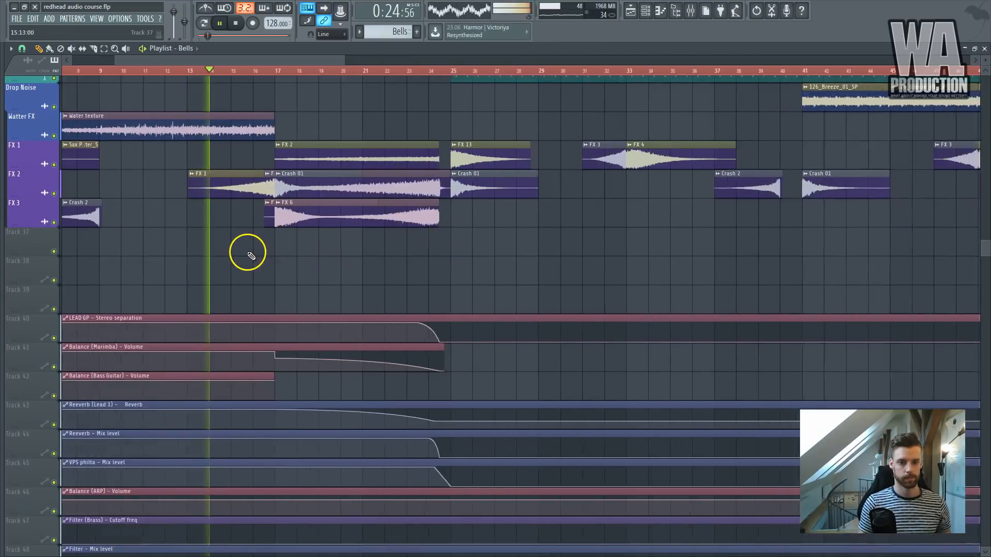
{"action": "scroll", "coordinate": [378, 250], "scroll_direction": "up", "scroll_amount": 15}
{"action": "scroll", "coordinate": [430, 251], "scroll_direction": "up", "scroll_amount": 12}
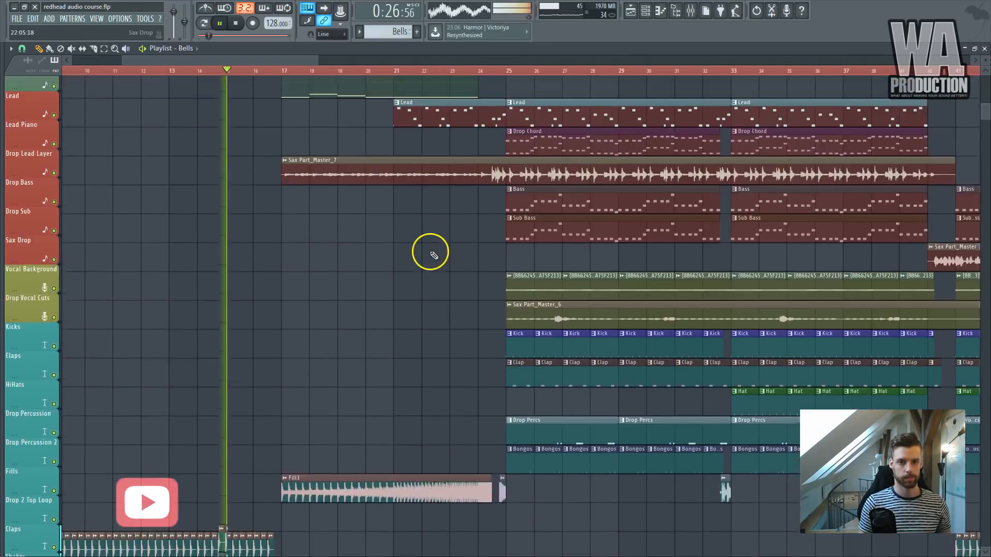
{"action": "scroll", "coordinate": [380, 203], "scroll_direction": "up", "scroll_amount": 4}
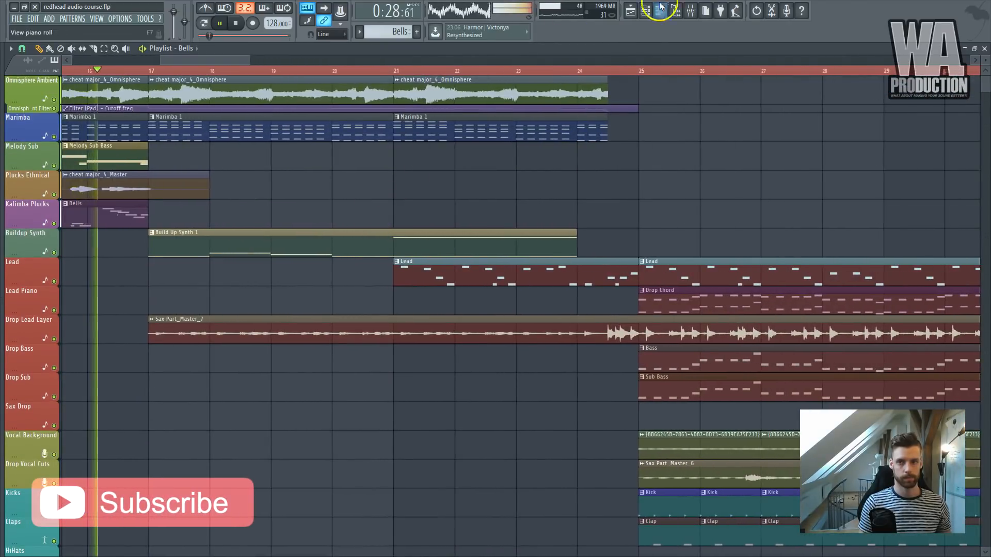
Open the mixer to view the track levels during playback, and close it again.
{"action": "left_click", "coordinate": [690, 11]}
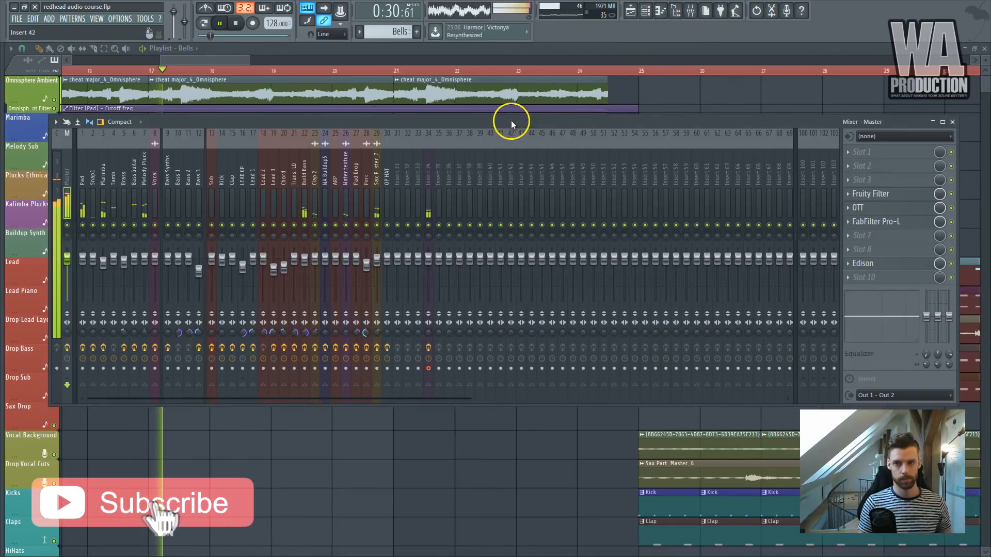
{"action": "left_click_drag", "start_coordinate": [511, 119], "coordinate": [512, 139]}
{"action": "key", "text": "F9"}
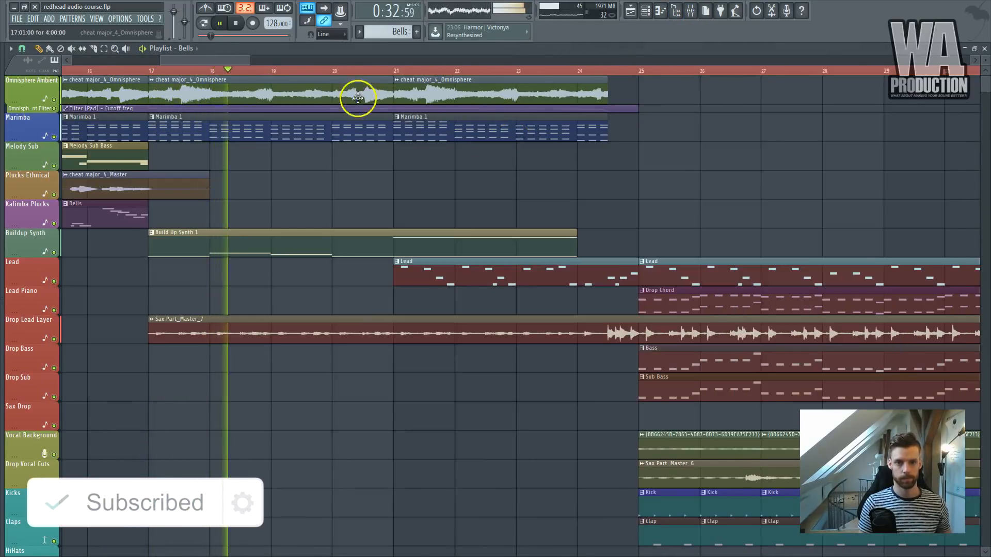
Follow playback through the buildup into the first drop and examine its lead, bass, vocal and drum tracks.
{"action": "left_click_drag", "start_coordinate": [251, 60], "coordinate": [394, 62]}
{"action": "scroll", "coordinate": [396, 149], "scroll_direction": "down", "scroll_amount": 3}
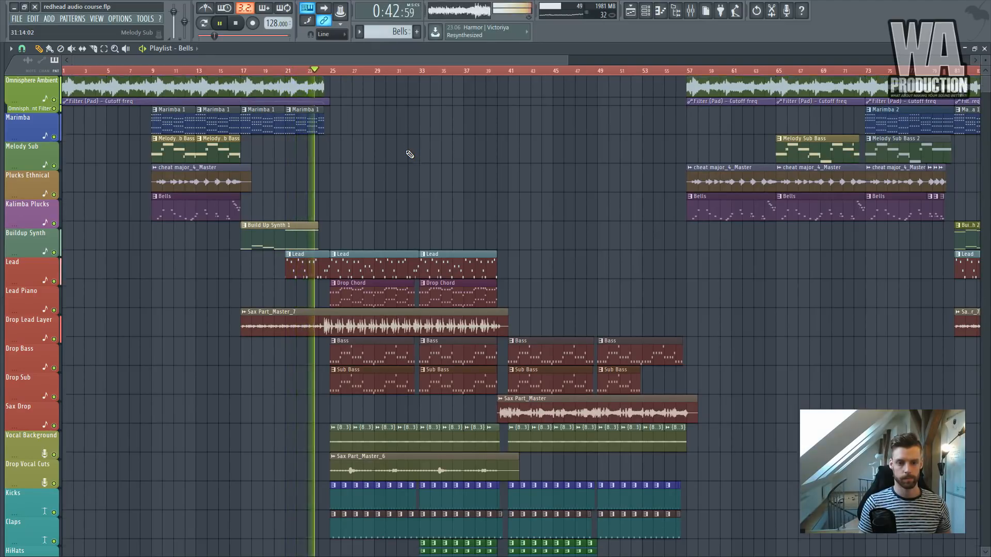
{"action": "scroll", "coordinate": [413, 155], "scroll_direction": "down", "scroll_amount": 1}
{"action": "scroll", "coordinate": [448, 164], "scroll_direction": "up", "scroll_amount": 1}
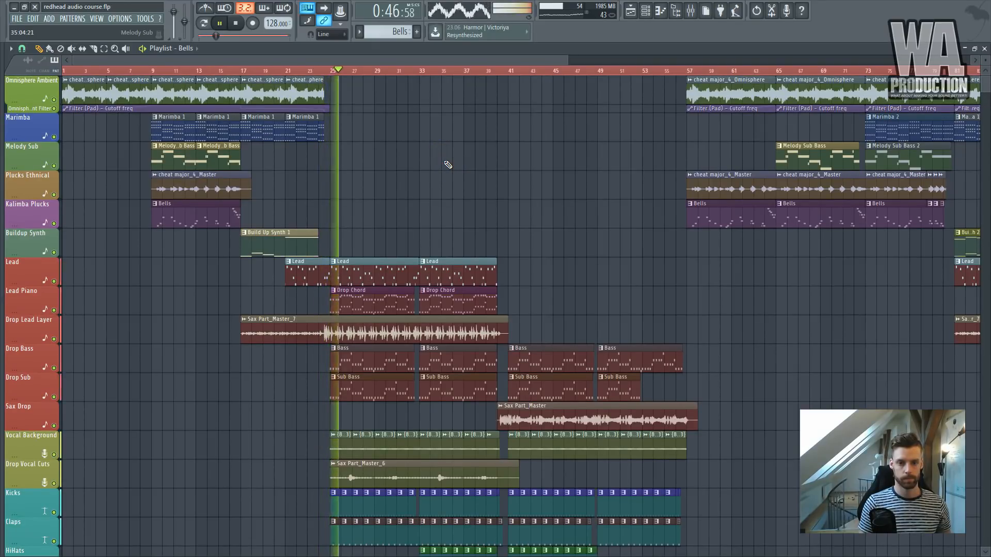
{"action": "scroll", "coordinate": [448, 164], "scroll_direction": "down", "scroll_amount": 1}
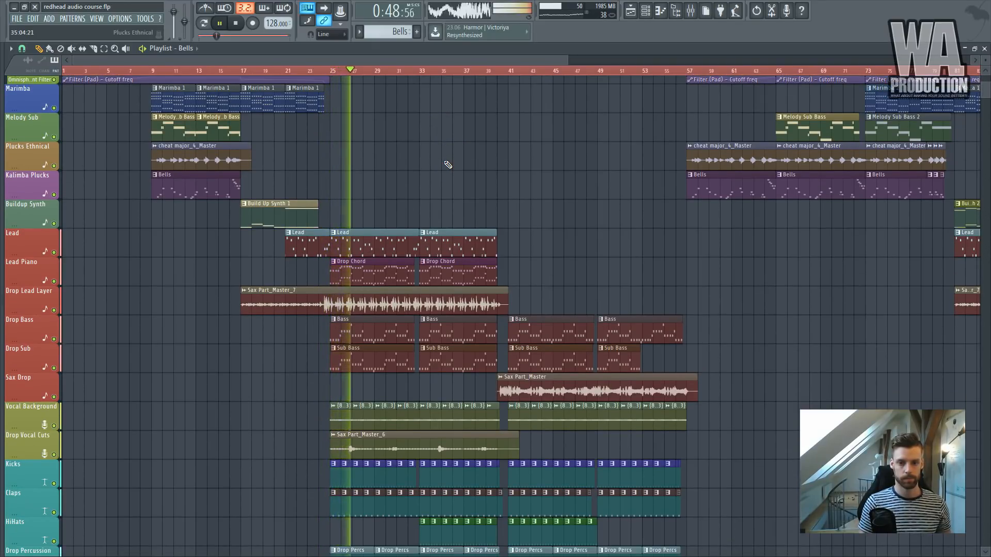
{"action": "scroll", "coordinate": [447, 164], "scroll_direction": "down", "scroll_amount": 1}
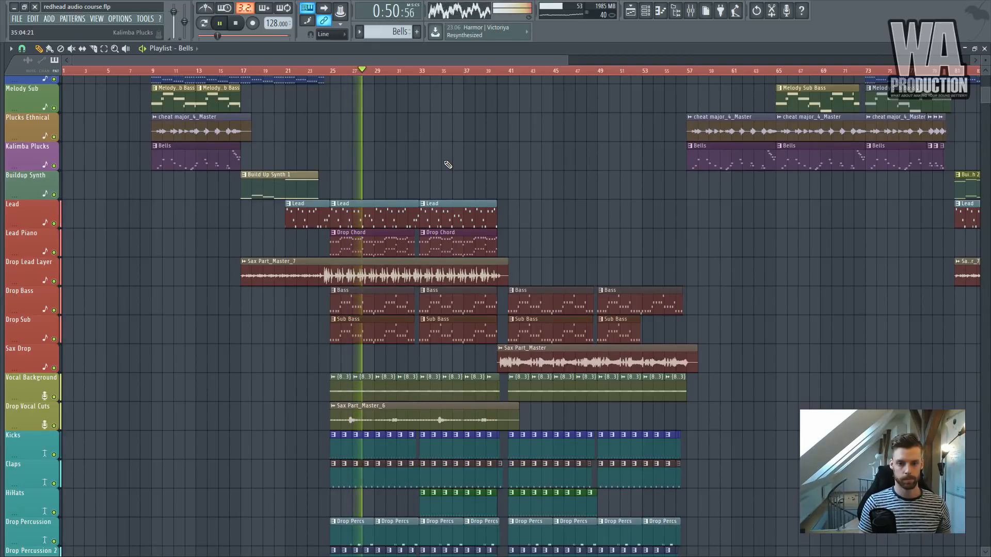
{"action": "scroll", "coordinate": [447, 164], "scroll_direction": "down", "scroll_amount": 5}
{"action": "scroll", "coordinate": [444, 161], "scroll_direction": "down", "scroll_amount": 5}
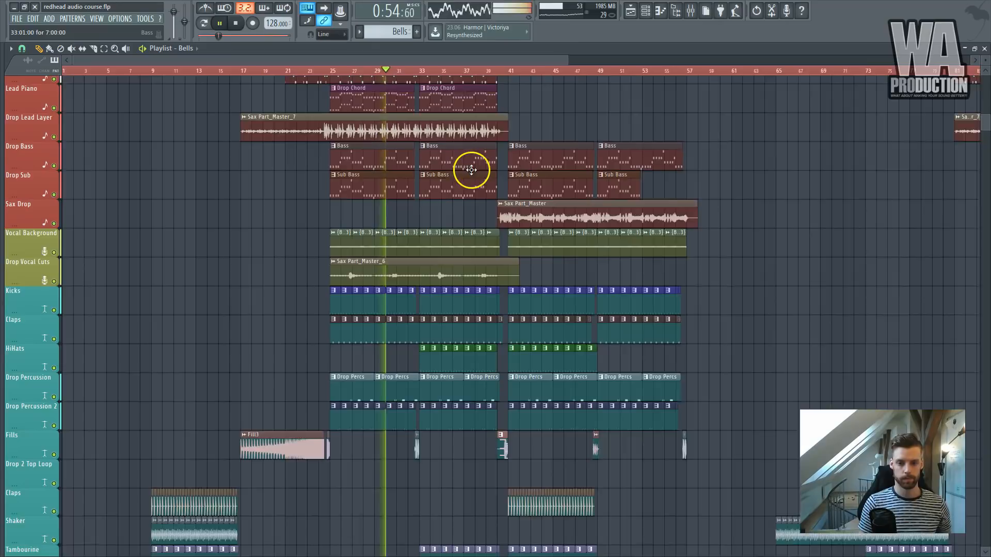
{"action": "scroll", "coordinate": [471, 170], "scroll_direction": "up", "scroll_amount": 2}
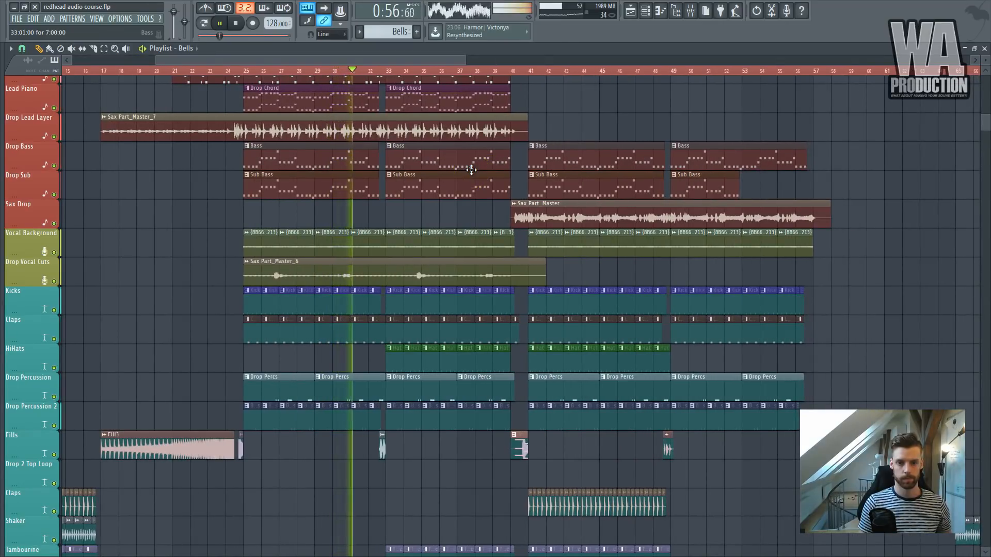
{"action": "scroll", "coordinate": [471, 170], "scroll_direction": "down", "scroll_amount": 8}
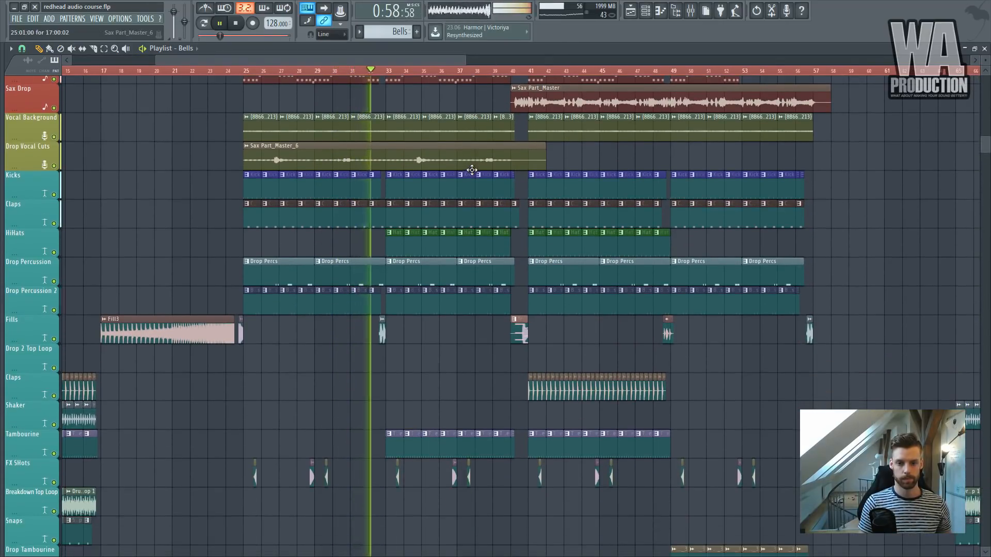
{"action": "scroll", "coordinate": [471, 169], "scroll_direction": "up", "scroll_amount": 2}
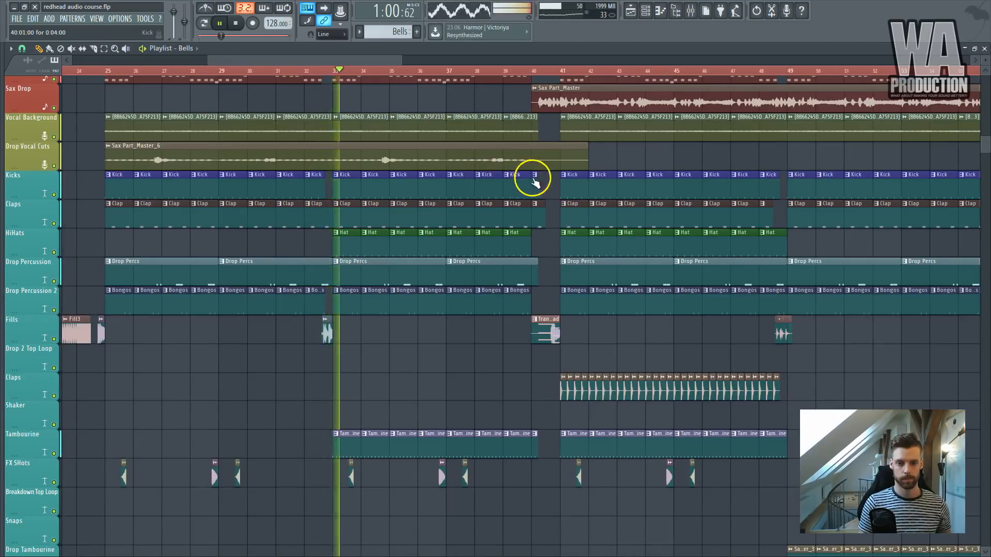
Stop playback, move the playhead to just before the second breakdown at bar 57, and resume playing.
{"action": "scroll", "coordinate": [531, 177], "scroll_direction": "up", "scroll_amount": 10}
{"action": "scroll", "coordinate": [552, 179], "scroll_direction": "down", "scroll_amount": 3}
{"action": "key", "text": "space"}
{"action": "scroll", "coordinate": [735, 130], "scroll_direction": "down", "scroll_amount": 1}
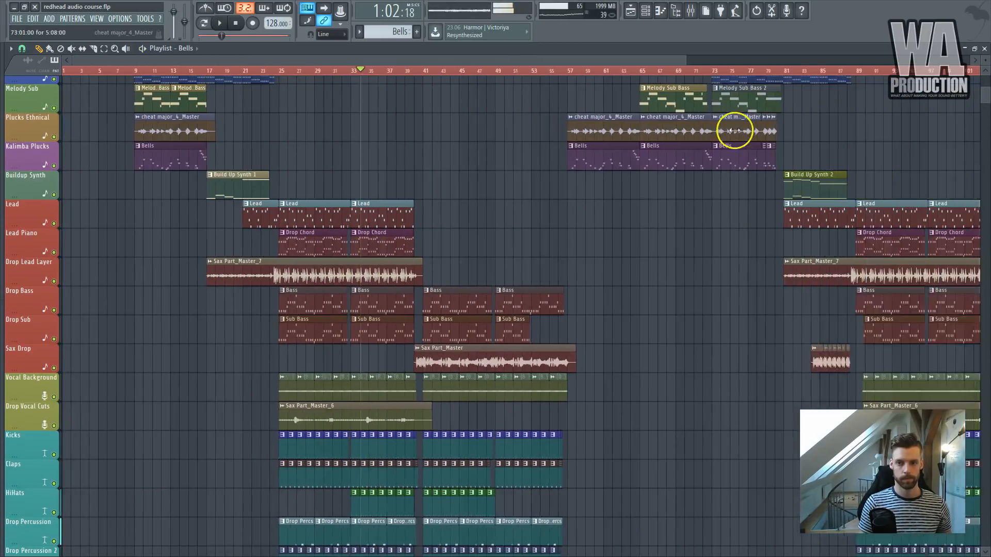
{"action": "scroll", "coordinate": [696, 124], "scroll_direction": "up", "scroll_amount": 2}
{"action": "left_click", "coordinate": [473, 71]}
{"action": "scroll", "coordinate": [573, 176], "scroll_direction": "up", "scroll_amount": 2}
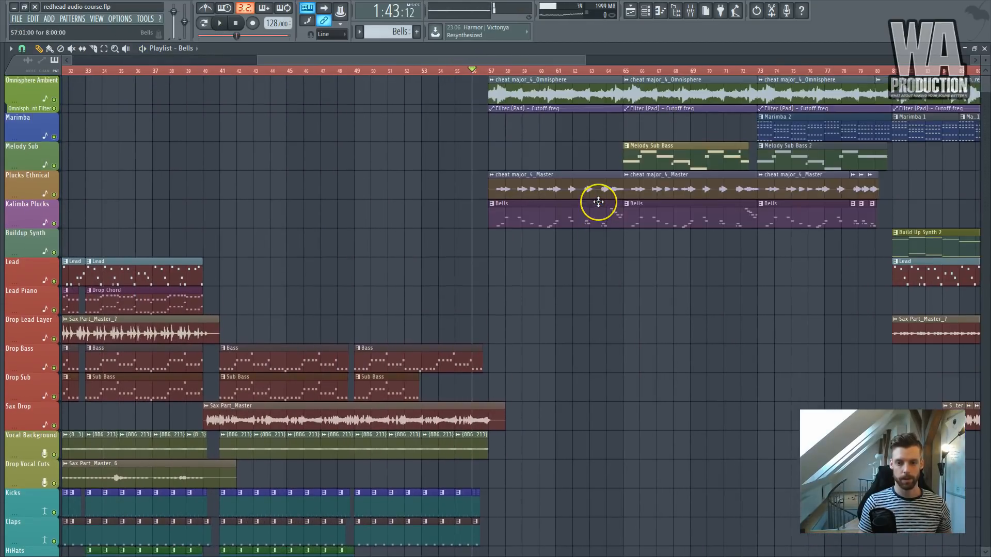
{"action": "key", "text": "space"}
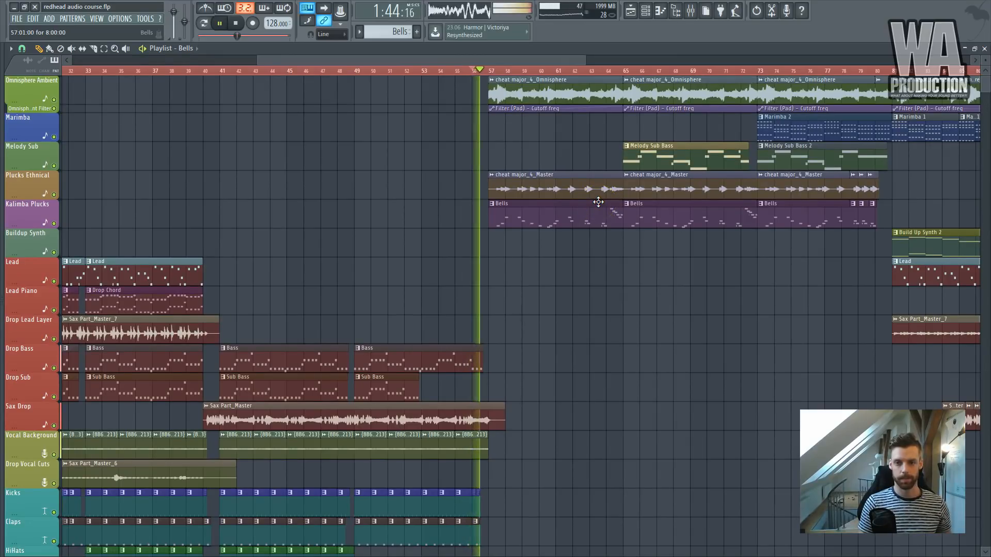
Examine the melodic, percussion and effects clips of the second breakdown from bar 57 during playback.
{"action": "scroll", "coordinate": [572, 195], "scroll_direction": "down", "scroll_amount": 3}
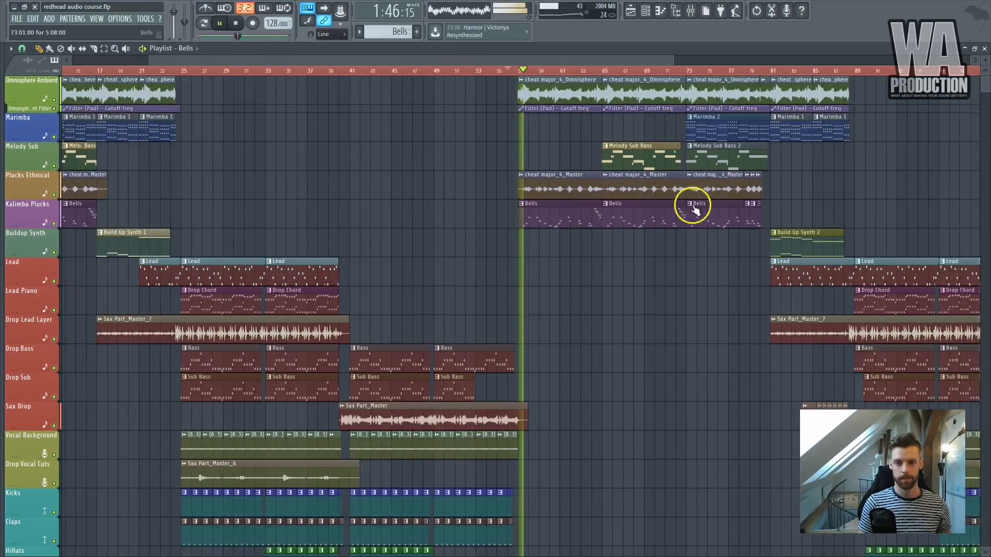
{"action": "scroll", "coordinate": [802, 188], "scroll_direction": "up", "scroll_amount": 2}
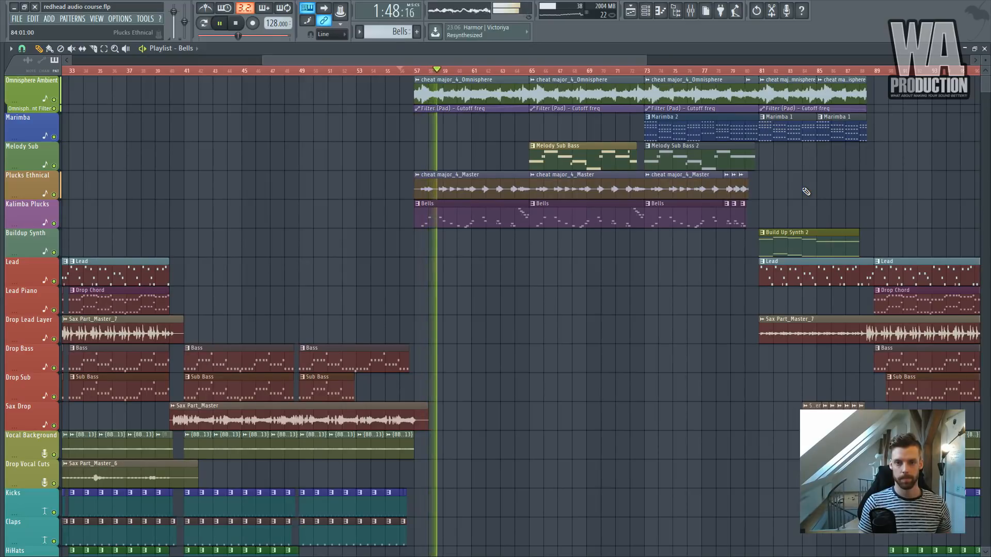
{"action": "scroll", "coordinate": [806, 192], "scroll_direction": "down", "scroll_amount": 2}
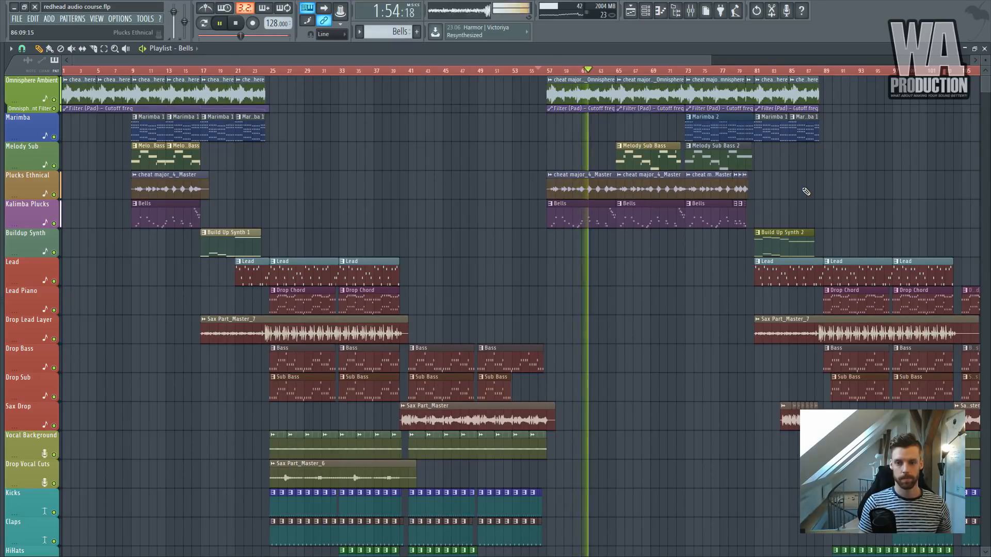
{"action": "scroll", "coordinate": [767, 201], "scroll_direction": "up", "scroll_amount": 3}
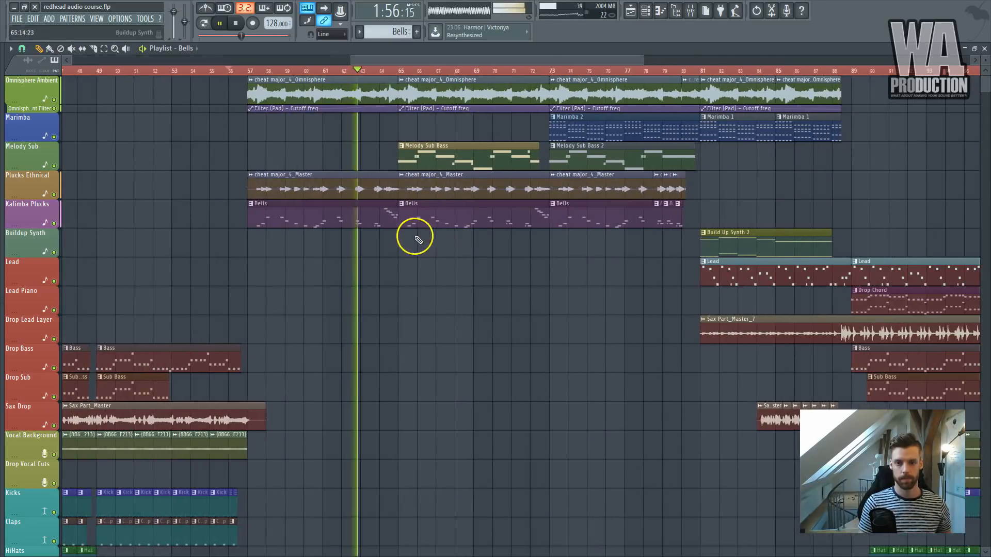
{"action": "scroll", "coordinate": [394, 232], "scroll_direction": "up", "scroll_amount": 4}
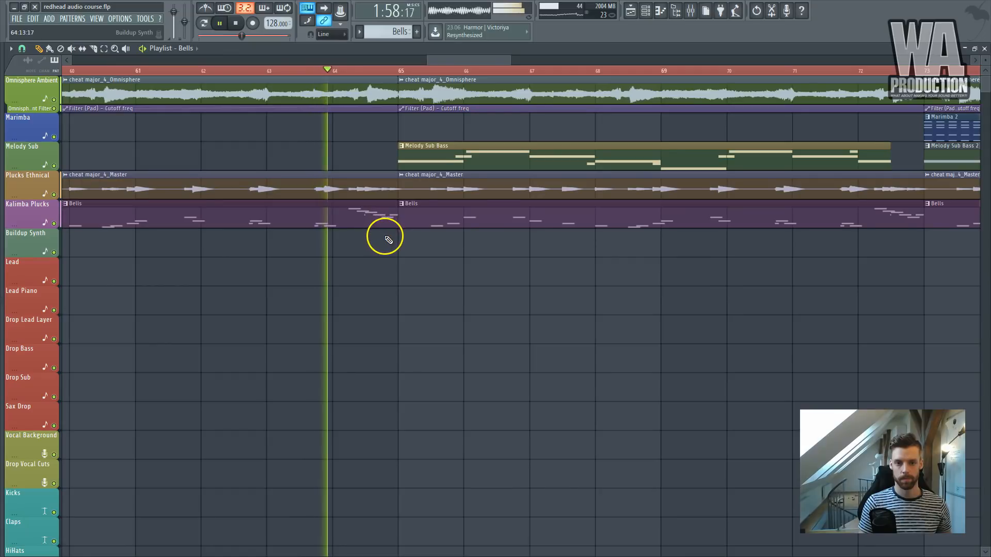
{"action": "scroll", "coordinate": [387, 240], "scroll_direction": "down", "scroll_amount": 2}
{"action": "scroll", "coordinate": [389, 238], "scroll_direction": "down", "scroll_amount": 4}
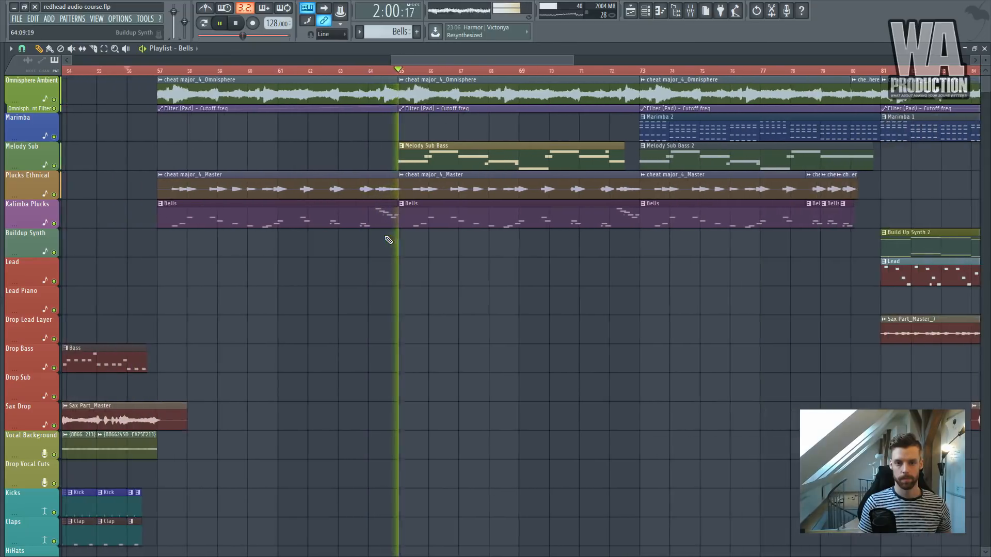
{"action": "scroll", "coordinate": [464, 235], "scroll_direction": "up", "scroll_amount": 1}
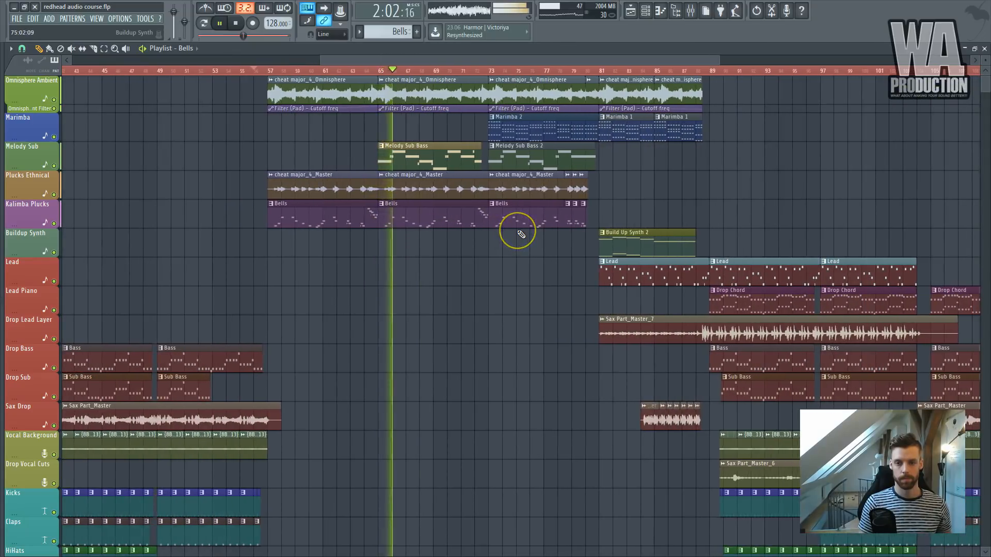
{"action": "scroll", "coordinate": [522, 235], "scroll_direction": "down", "scroll_amount": 6}
{"action": "scroll", "coordinate": [524, 237], "scroll_direction": "down", "scroll_amount": 6}
{"action": "scroll", "coordinate": [526, 235], "scroll_direction": "up", "scroll_amount": 3}
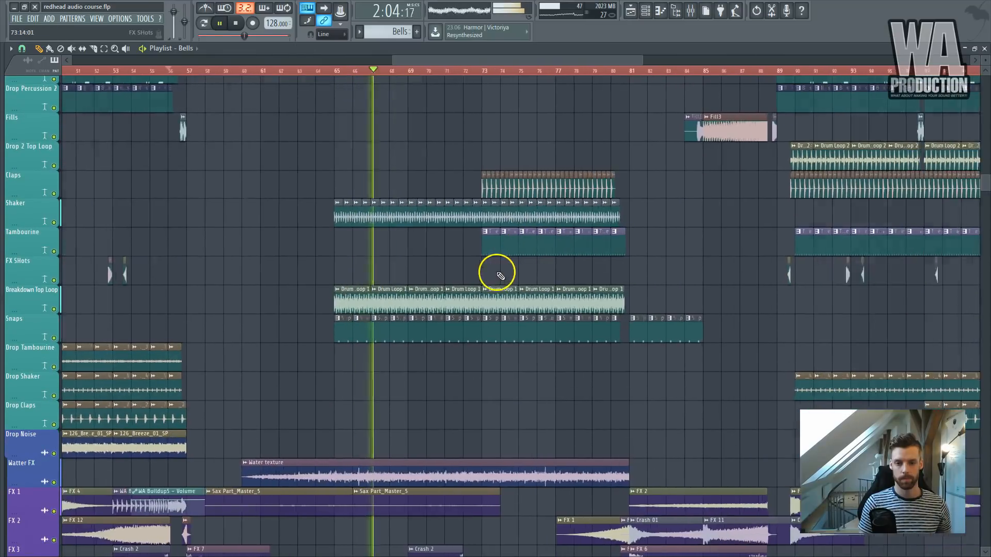
Expand the Omnisphere Ambient Filter automation track to view its cutoff curve, and collapse it.
{"action": "scroll", "coordinate": [495, 264], "scroll_direction": "up", "scroll_amount": 10}
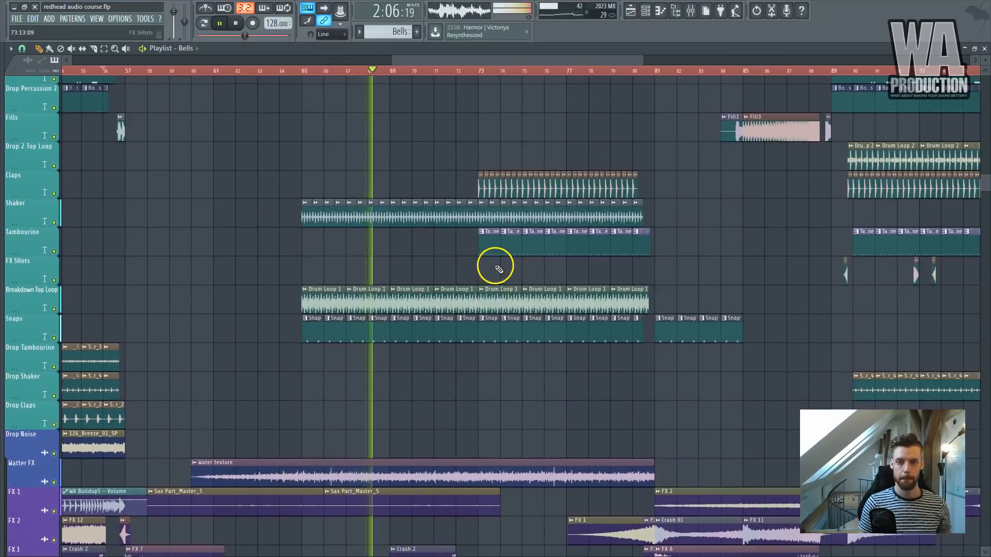
{"action": "scroll", "coordinate": [501, 243], "scroll_direction": "up", "scroll_amount": 2}
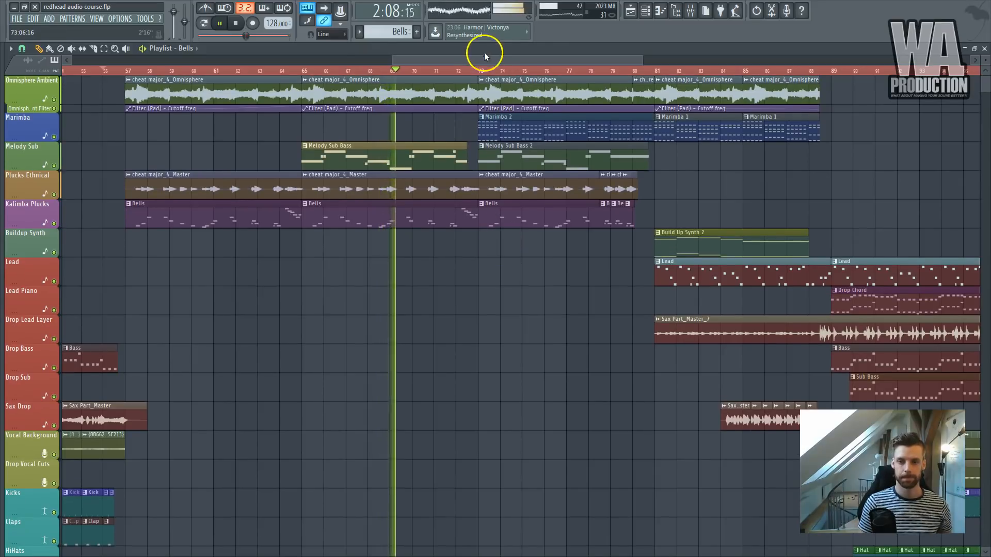
{"action": "double_click", "coordinate": [40, 110]}
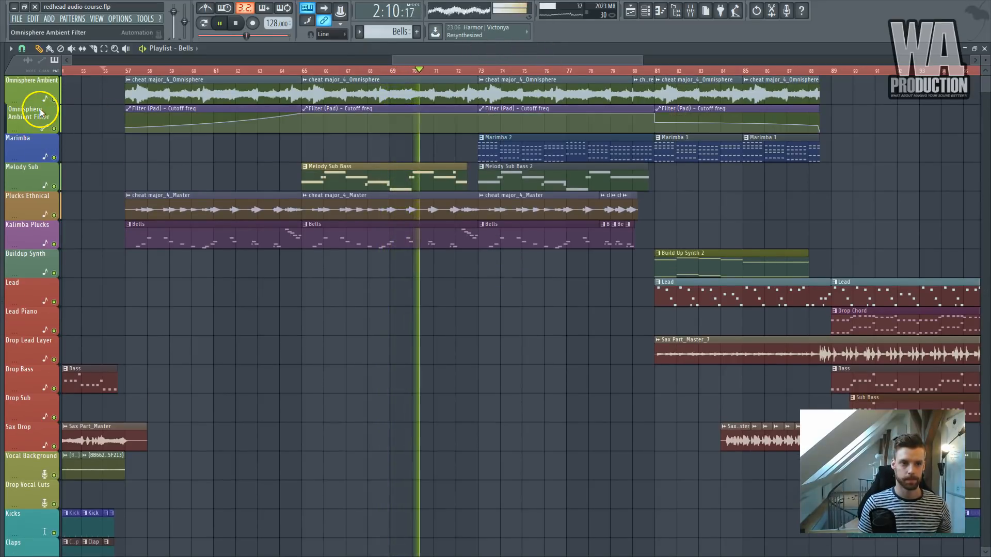
{"action": "double_click", "coordinate": [9, 121]}
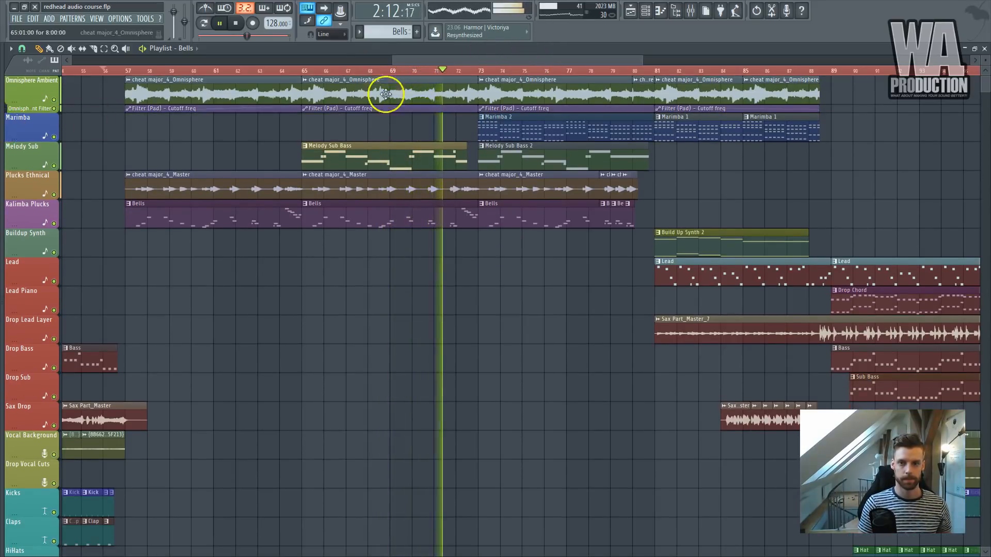
Examine the Marimba 2 and Melody Sub Bass 2 clips from bar 73 of the second breakdown.
{"action": "left_click_drag", "start_coordinate": [641, 60], "coordinate": [752, 63]}
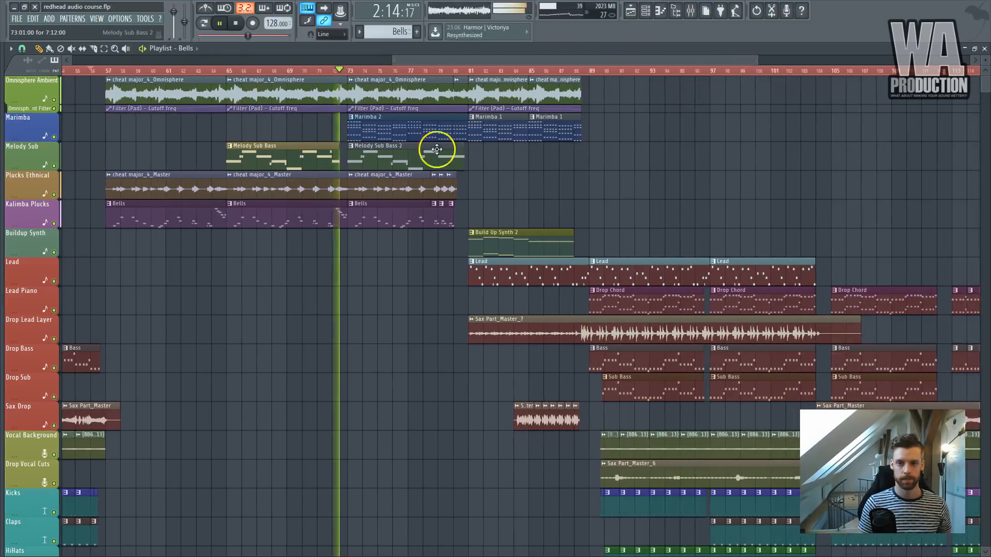
{"action": "scroll", "coordinate": [468, 154], "scroll_direction": "up", "scroll_amount": 3}
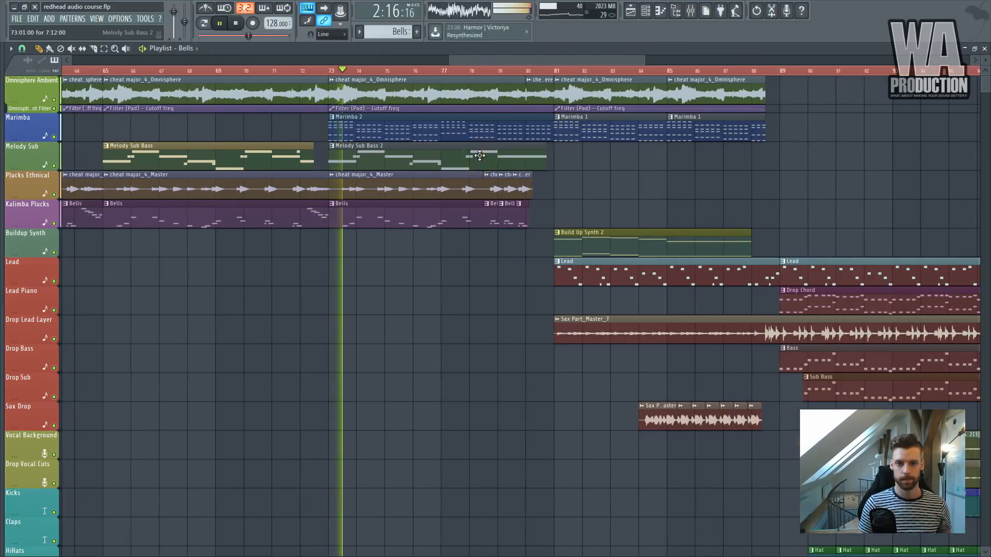
{"action": "scroll", "coordinate": [499, 151], "scroll_direction": "down", "scroll_amount": 3}
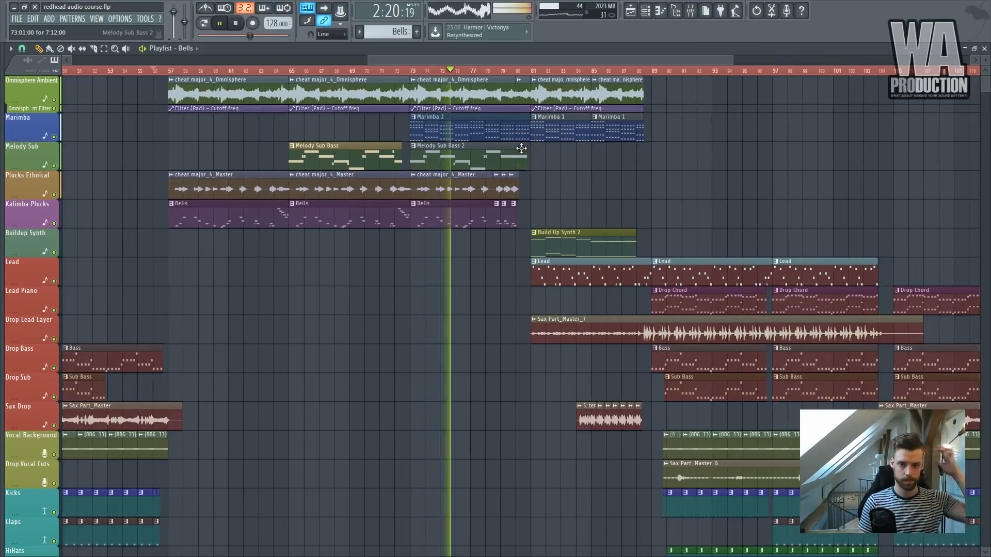
Move the playhead to bar 81 and examine the second build-up's synth, lead, sax, fill and automation clips during playback.
{"action": "left_click", "coordinate": [527, 70]}
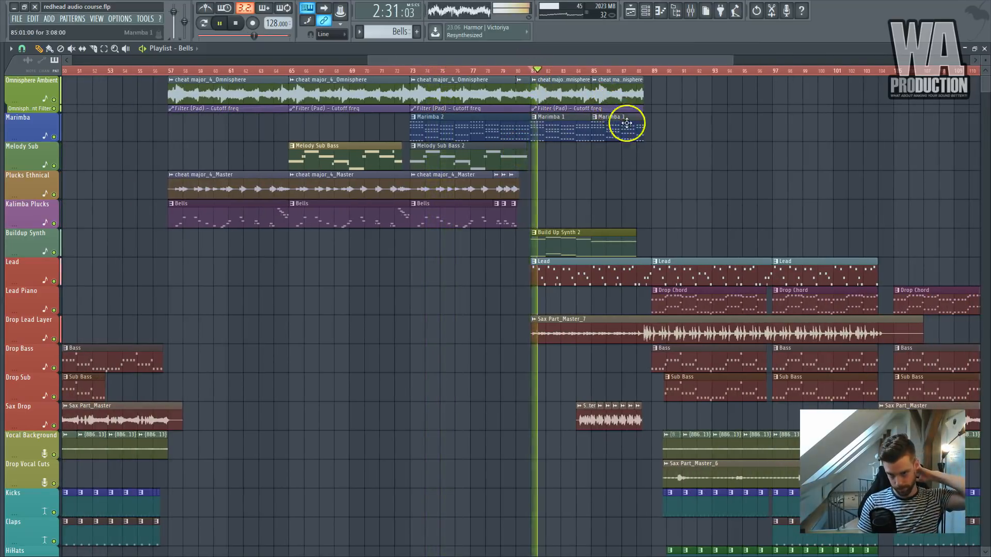
{"action": "scroll", "coordinate": [675, 159], "scroll_direction": "down", "scroll_amount": 6}
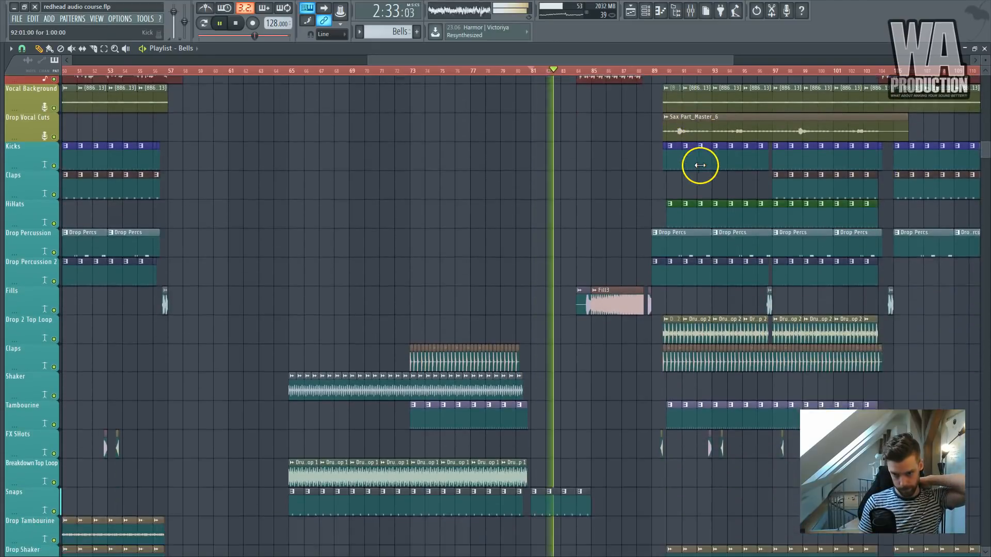
{"action": "scroll", "coordinate": [700, 165], "scroll_direction": "down", "scroll_amount": 2}
{"action": "scroll", "coordinate": [701, 166], "scroll_direction": "up", "scroll_amount": 7}
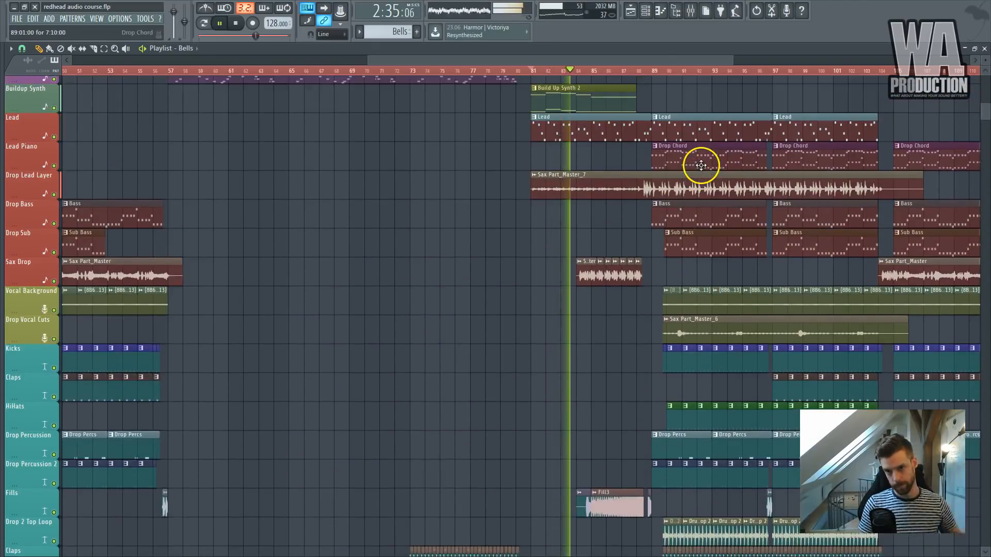
{"action": "scroll", "coordinate": [704, 169], "scroll_direction": "down", "scroll_amount": 12}
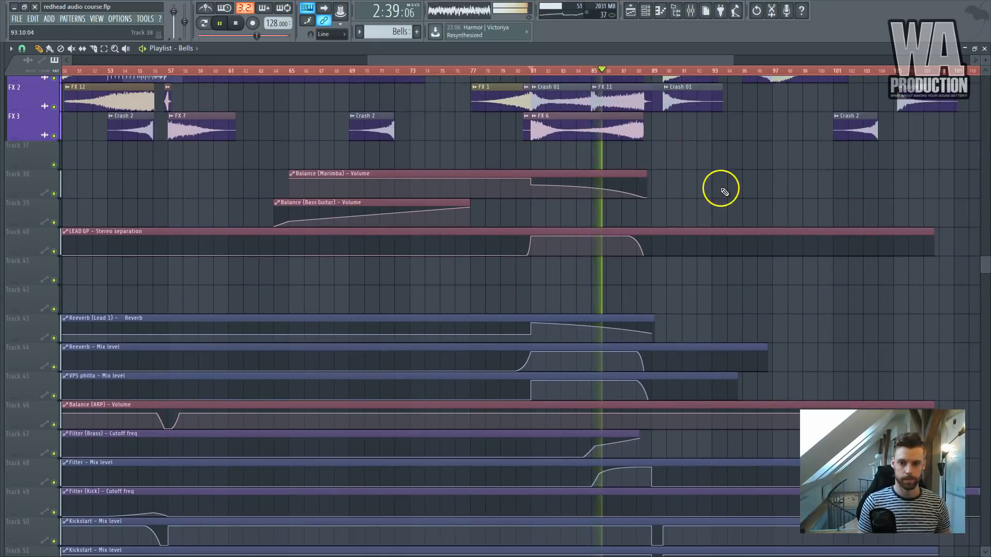
{"action": "scroll", "coordinate": [722, 190], "scroll_direction": "up", "scroll_amount": 13}
{"action": "scroll", "coordinate": [719, 217], "scroll_direction": "up", "scroll_amount": 5}
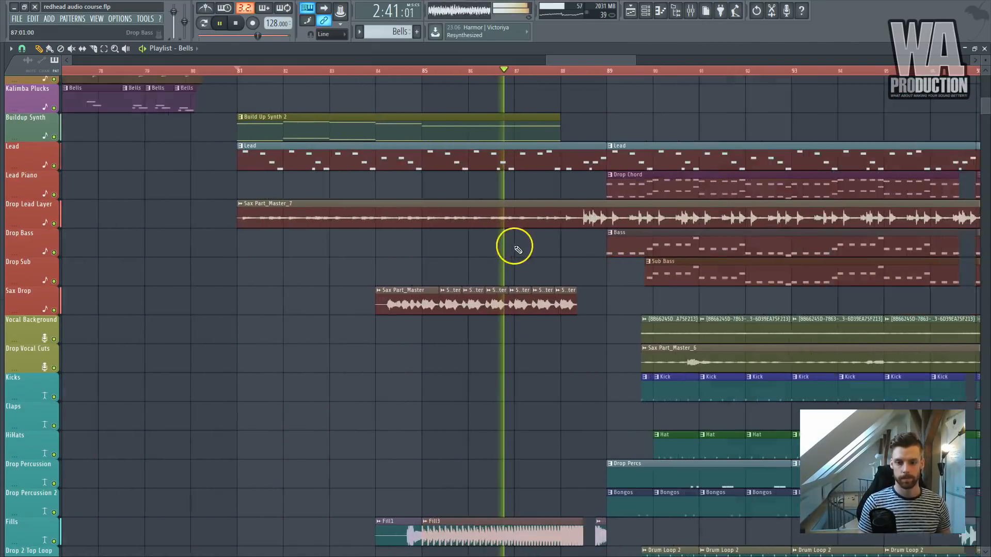
{"action": "scroll", "coordinate": [518, 250], "scroll_direction": "up", "scroll_amount": 2}
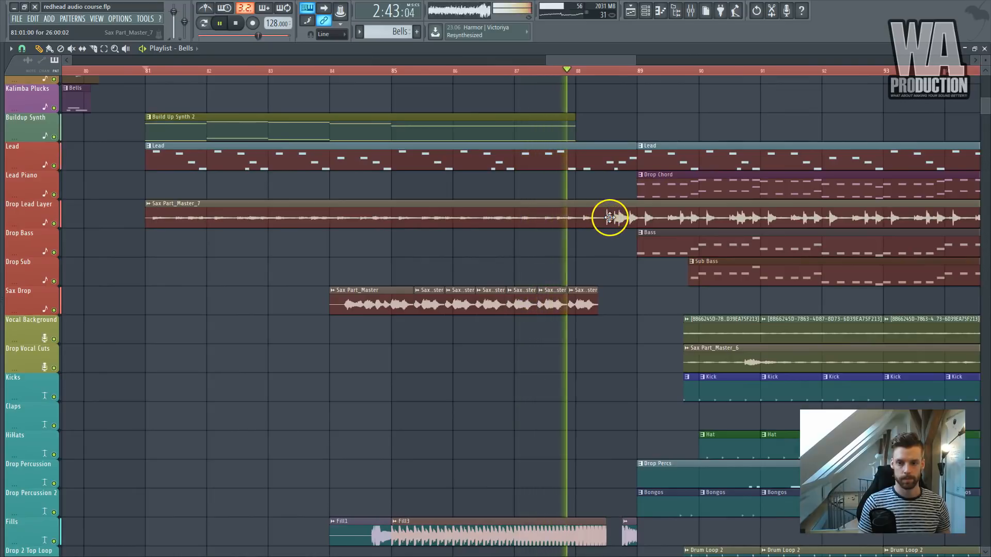
Examine the lead, bass, percussion and effects clips of the second drop from bar 89 during playback.
{"action": "scroll", "coordinate": [614, 218], "scroll_direction": "down", "scroll_amount": 6}
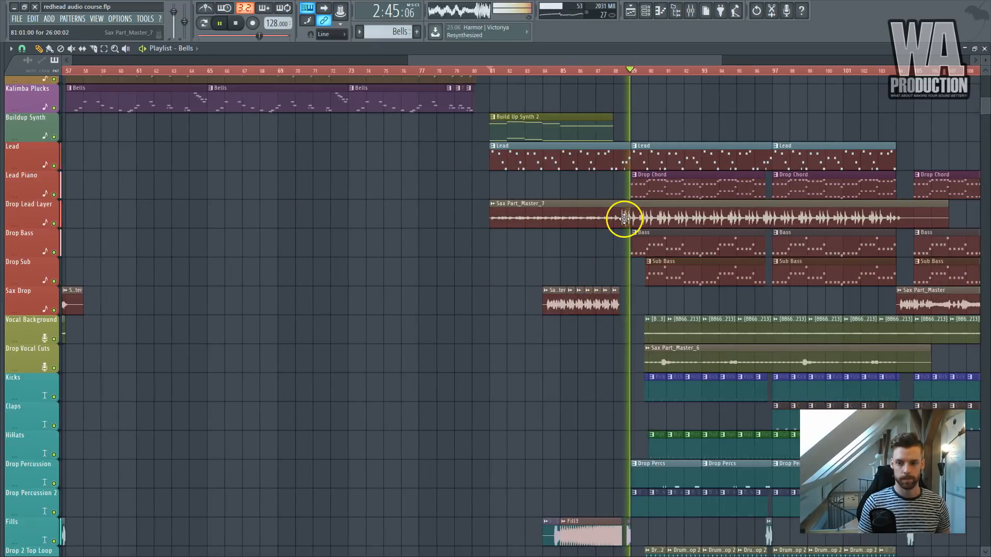
{"action": "scroll", "coordinate": [628, 221], "scroll_direction": "down", "scroll_amount": 4}
{"action": "scroll", "coordinate": [635, 225], "scroll_direction": "down", "scroll_amount": 4}
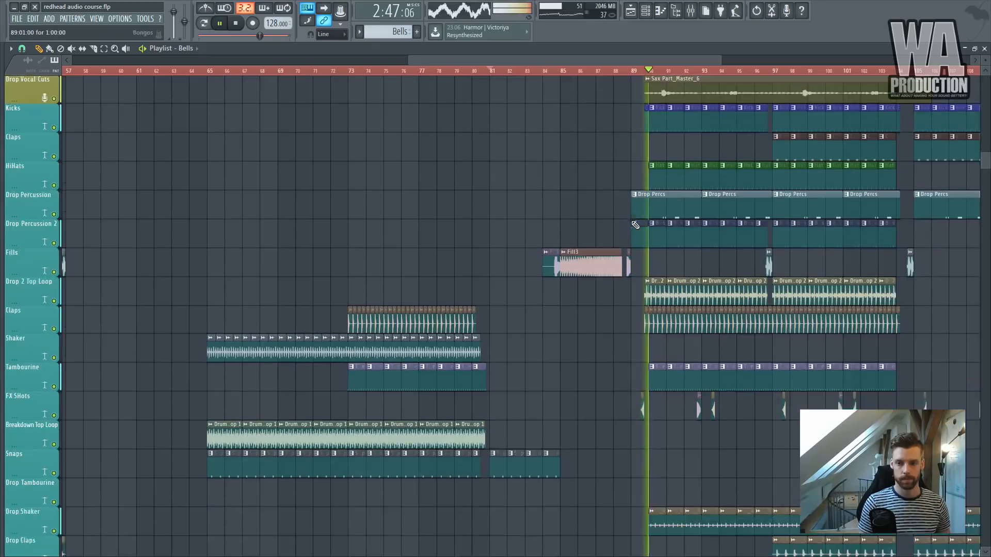
{"action": "scroll", "coordinate": [671, 226], "scroll_direction": "down", "scroll_amount": 2}
{"action": "scroll", "coordinate": [567, 250], "scroll_direction": "up", "scroll_amount": 15}
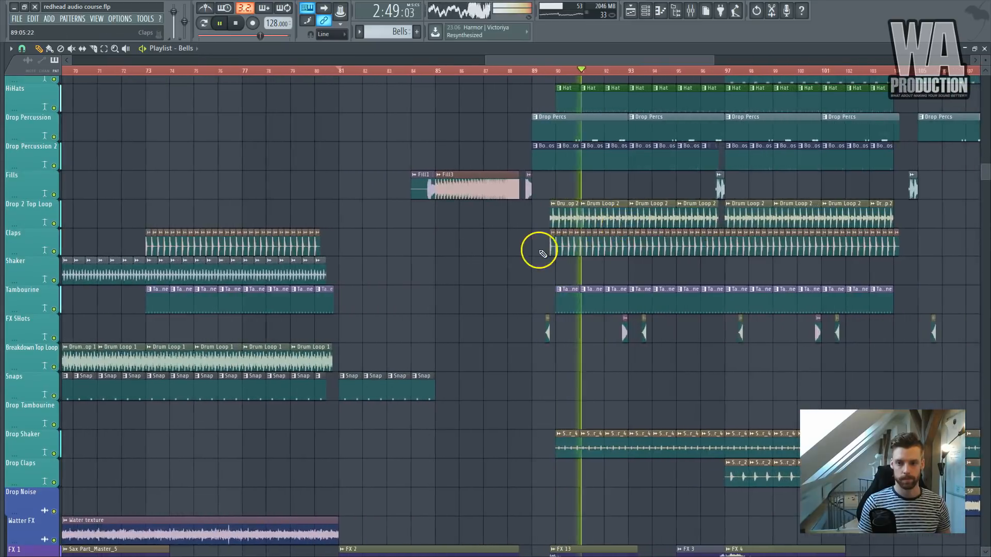
{"action": "scroll", "coordinate": [566, 270], "scroll_direction": "down", "scroll_amount": 12}
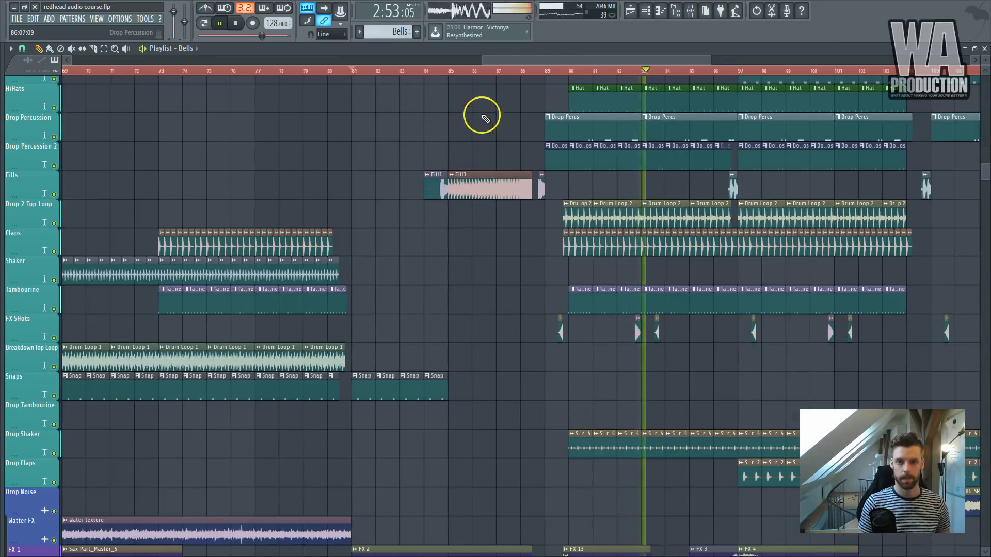
Stop playback and return the view and playhead to the start of the song.
{"action": "key", "text": "space"}
{"action": "left_click_drag", "start_coordinate": [483, 61], "coordinate": [69, 61]}
{"action": "scroll", "coordinate": [309, 196], "scroll_direction": "up", "scroll_amount": 12}
{"action": "scroll", "coordinate": [546, 189], "scroll_direction": "up", "scroll_amount": 5}
{"action": "scroll", "coordinate": [418, 274], "scroll_direction": "down", "scroll_amount": 6}
{"action": "scroll", "coordinate": [221, 172], "scroll_direction": "up", "scroll_amount": 5}
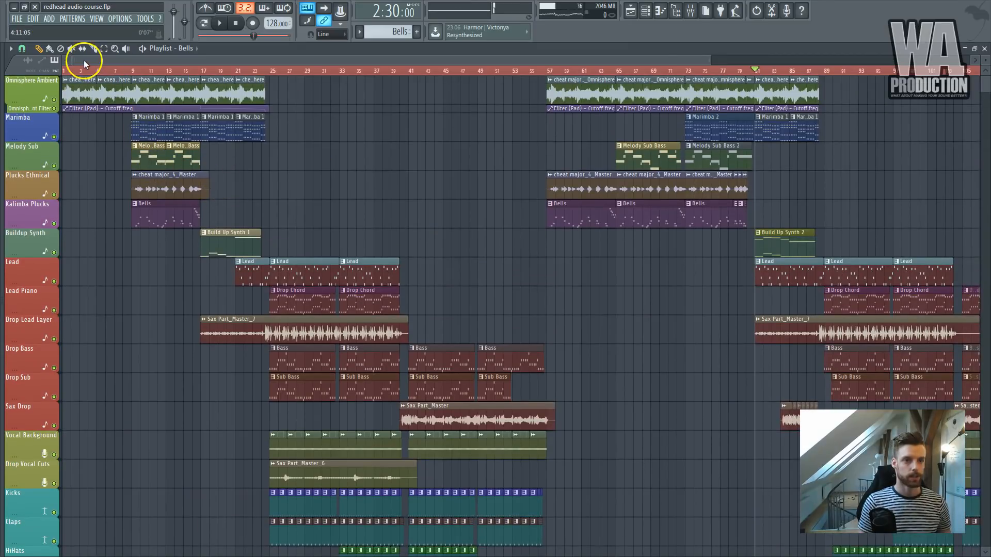
{"action": "scroll", "coordinate": [57, 77], "scroll_direction": "up", "scroll_amount": 5}
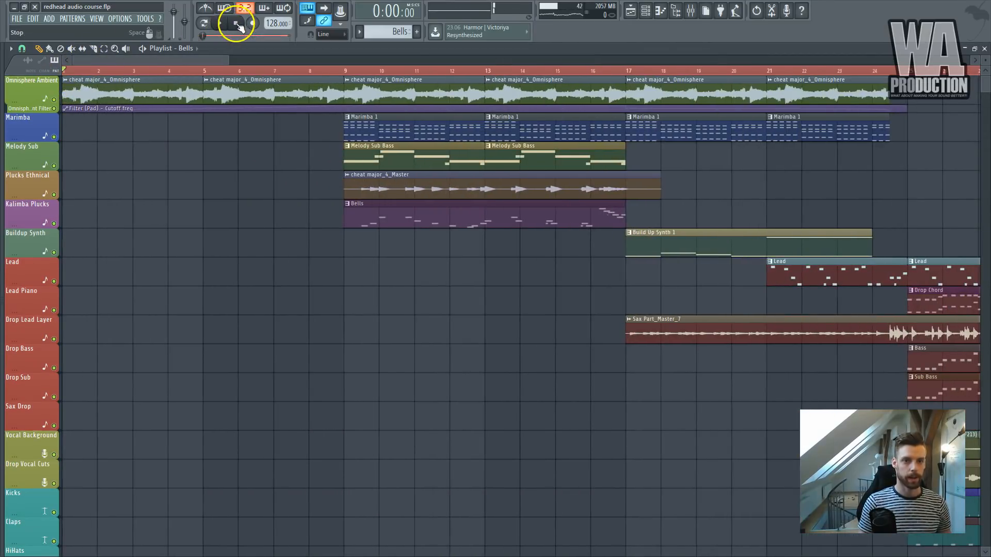
Examine how the first breakdown's clips are layered from bar 1 through the build-up to the drop at bar 25.
{"action": "scroll", "coordinate": [84, 100], "scroll_direction": "down", "scroll_amount": 3}
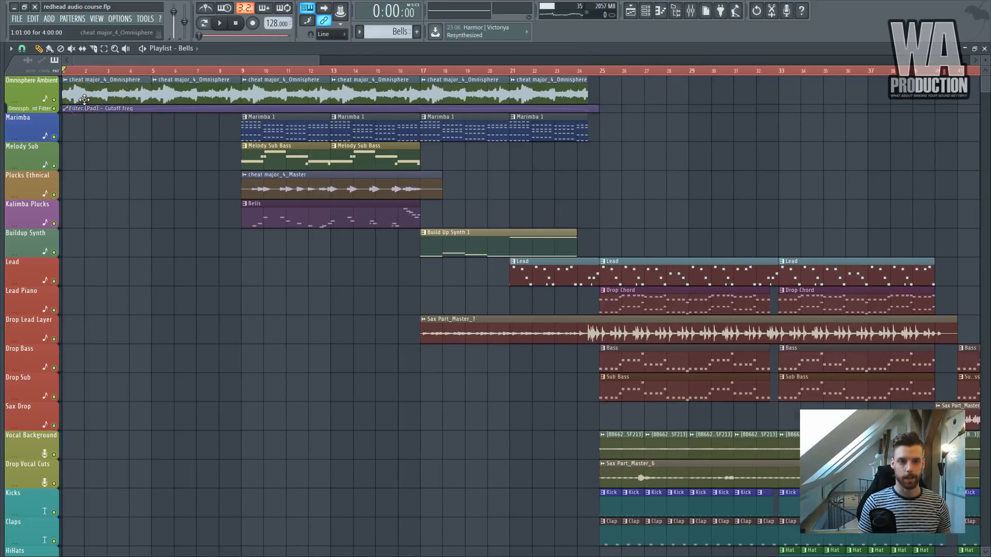
{"action": "scroll", "coordinate": [238, 128], "scroll_direction": "down", "scroll_amount": 4}
{"action": "scroll", "coordinate": [253, 142], "scroll_direction": "up", "scroll_amount": 4}
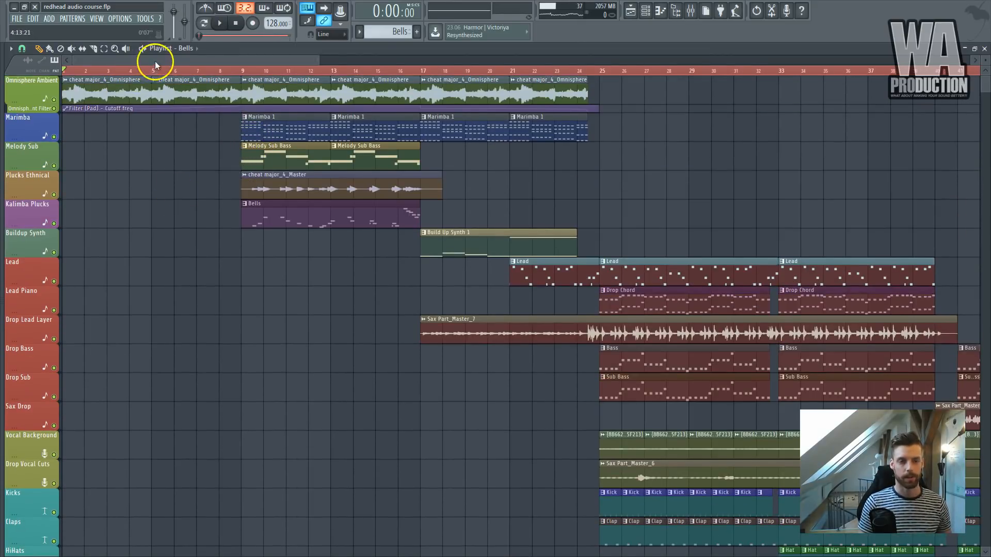
{"action": "scroll", "coordinate": [219, 65], "scroll_direction": "down", "scroll_amount": 1}
{"action": "scroll", "coordinate": [247, 78], "scroll_direction": "up", "scroll_amount": 1}
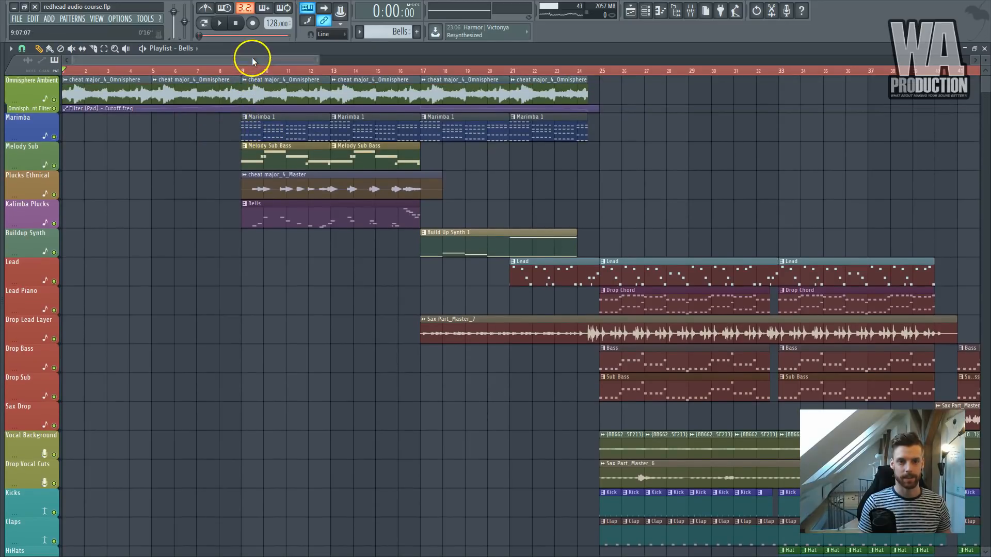
{"action": "key", "text": "F5"}
{"action": "key", "text": "F5"}
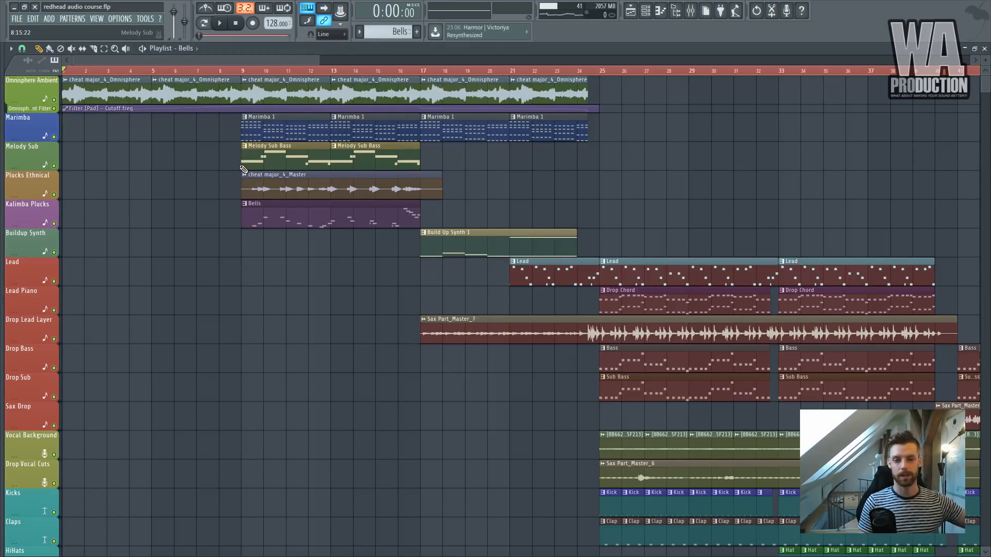
{"action": "scroll", "coordinate": [231, 93], "scroll_direction": "down", "scroll_amount": 2}
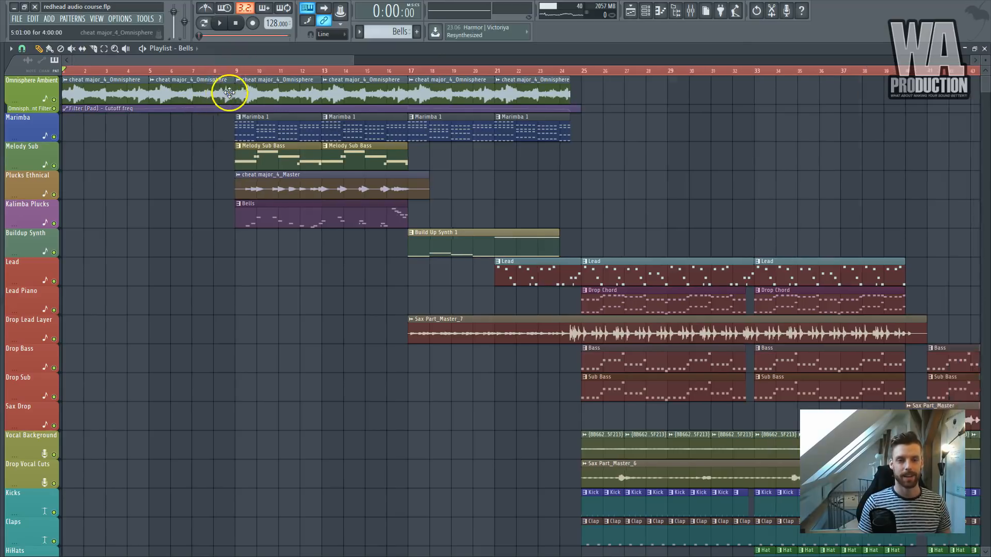
{"action": "scroll", "coordinate": [109, 144], "scroll_direction": "up", "scroll_amount": 3}
{"action": "left_click_drag", "start_coordinate": [153, 63], "coordinate": [113, 66]}
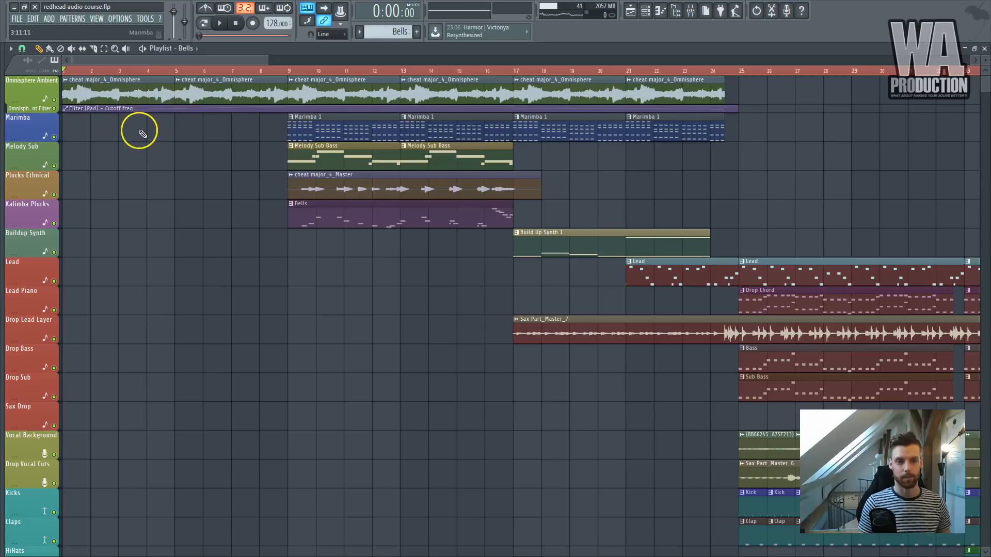
{"action": "scroll", "coordinate": [147, 147], "scroll_direction": "down", "scroll_amount": 3}
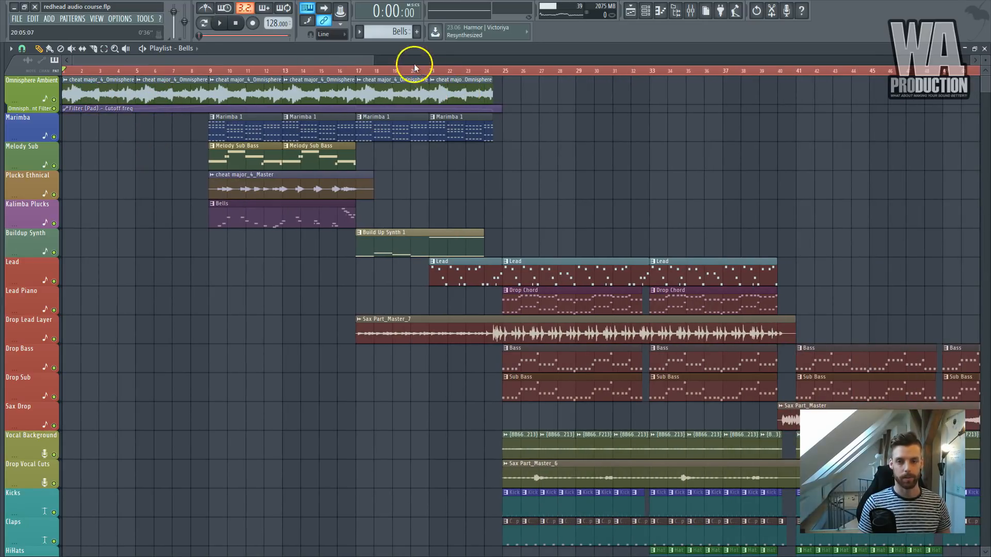
{"action": "scroll", "coordinate": [212, 154], "scroll_direction": "up", "scroll_amount": 3}
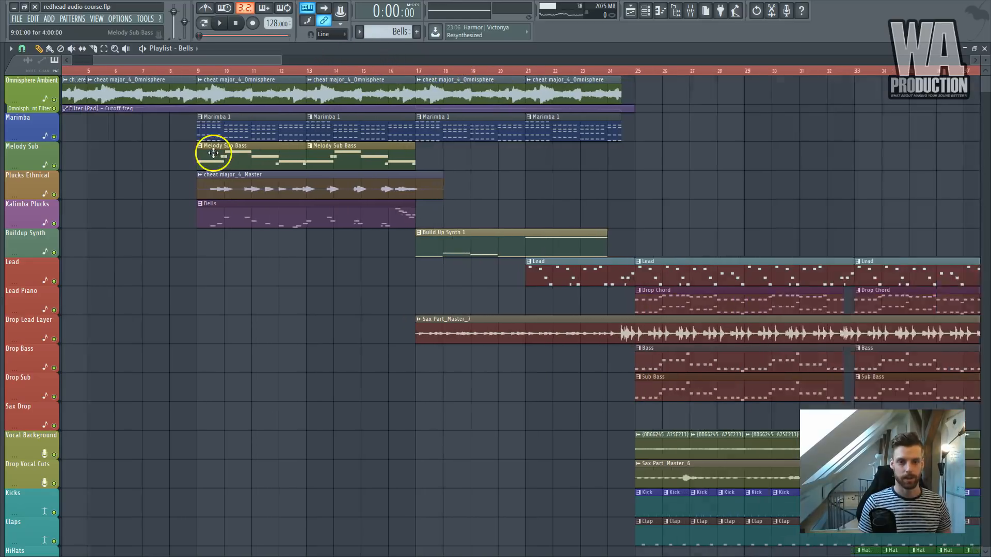
{"action": "left_click_drag", "start_coordinate": [211, 62], "coordinate": [142, 66]}
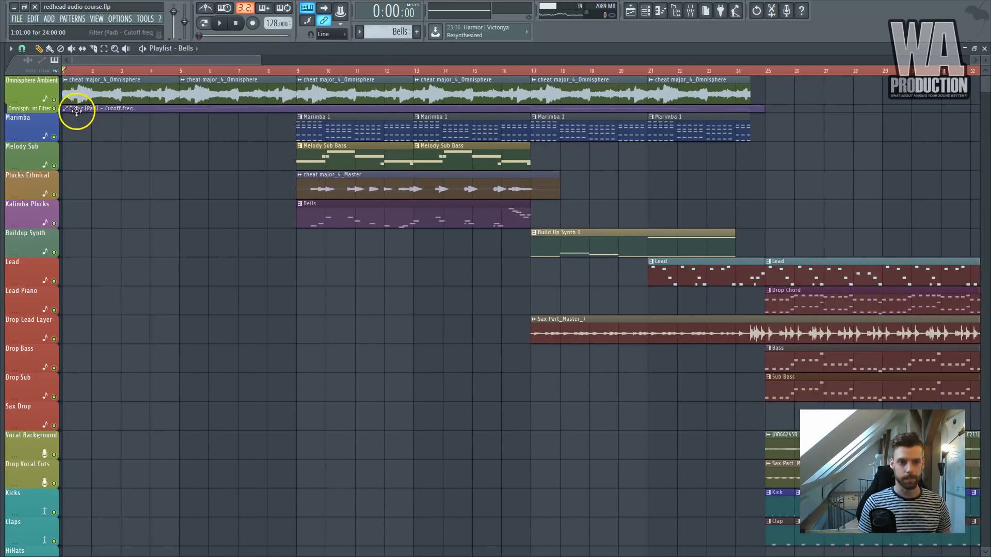
Expand the Omnisphere Ambient Filter automation track, solo the Omnisphere Ambient track, and unmute its filter automation.
{"action": "left_click", "coordinate": [38, 111]}
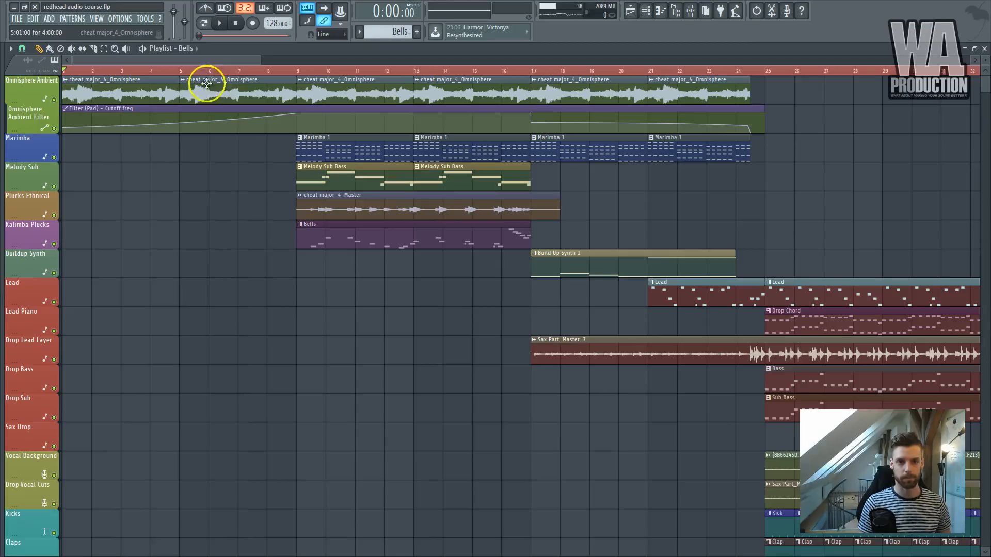
{"action": "right_click", "coordinate": [54, 101]}
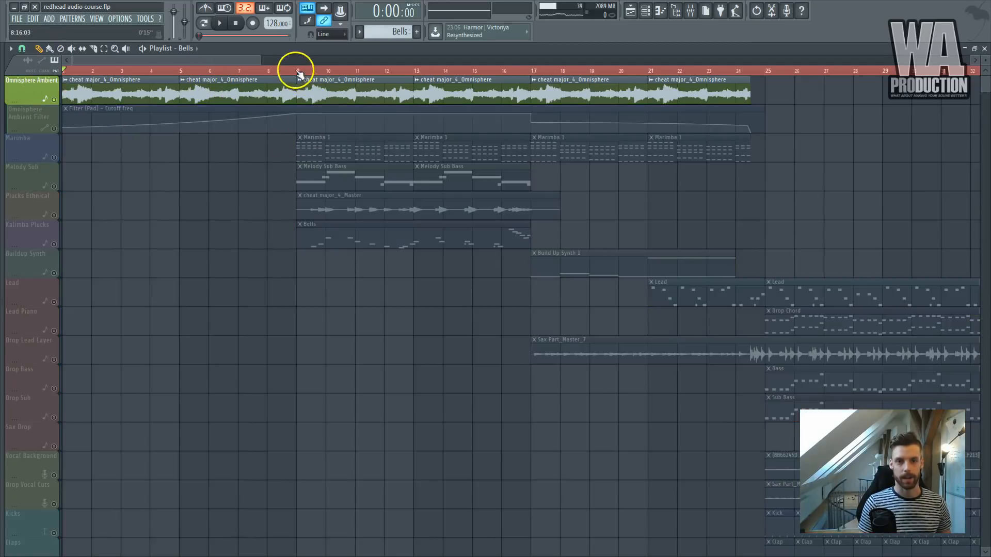
{"action": "left_click", "coordinate": [54, 128]}
{"action": "scroll", "coordinate": [131, 159], "scroll_direction": "down", "scroll_amount": 2}
{"action": "scroll", "coordinate": [123, 166], "scroll_direction": "up", "scroll_amount": 3}
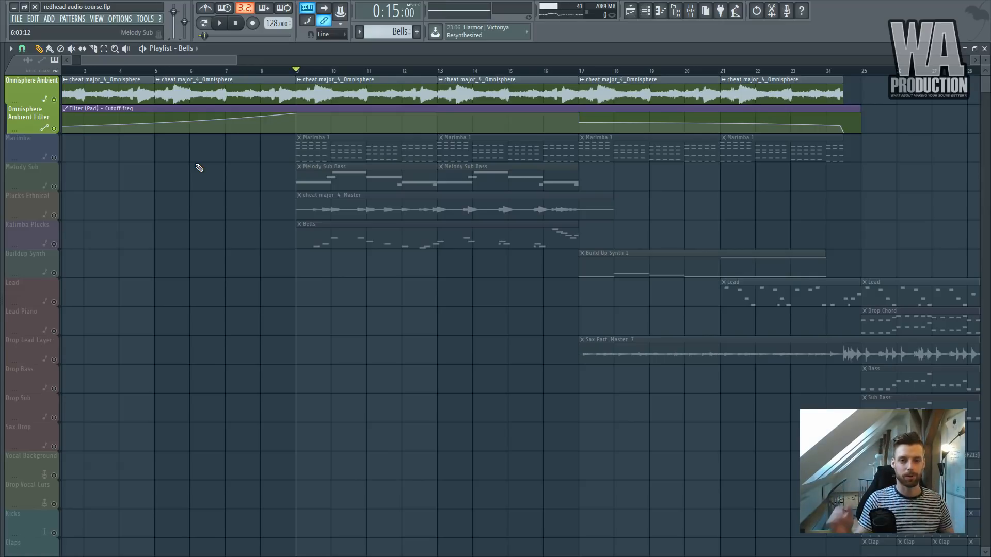
Play the soloed Omnisphere pad with its filter automation from bar 9 into bar 13, and stop playback.
{"action": "scroll", "coordinate": [354, 182], "scroll_direction": "down", "scroll_amount": 5}
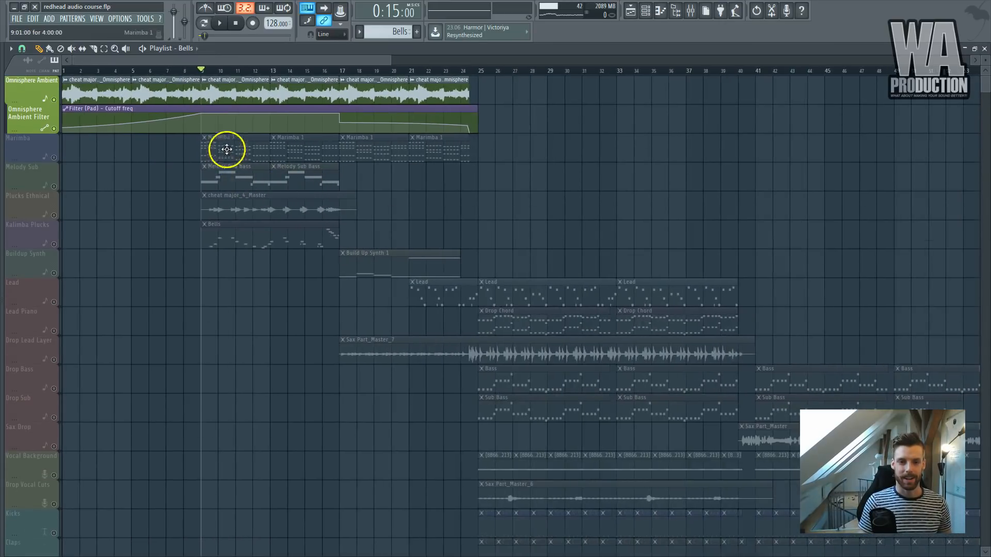
{"action": "scroll", "coordinate": [232, 160], "scroll_direction": "down", "scroll_amount": 9}
{"action": "scroll", "coordinate": [254, 257], "scroll_direction": "up", "scroll_amount": 9}
{"action": "scroll", "coordinate": [200, 211], "scroll_direction": "up", "scroll_amount": 4}
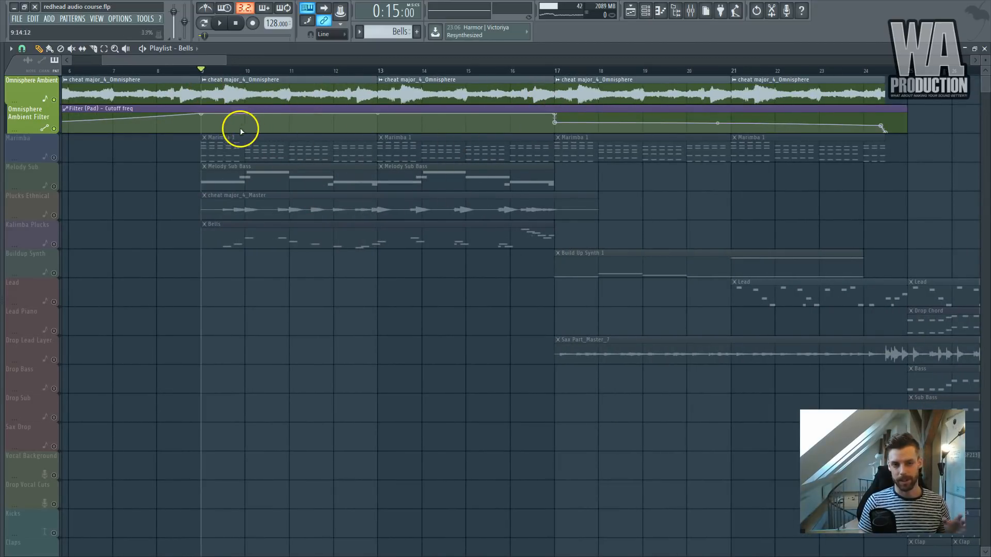
{"action": "key", "text": "space"}
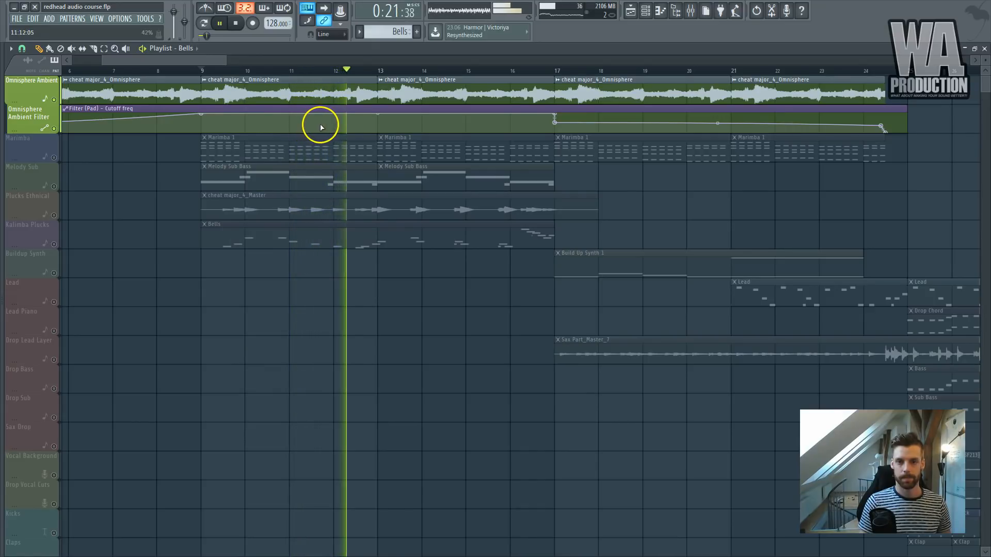
{"action": "key", "text": "space"}
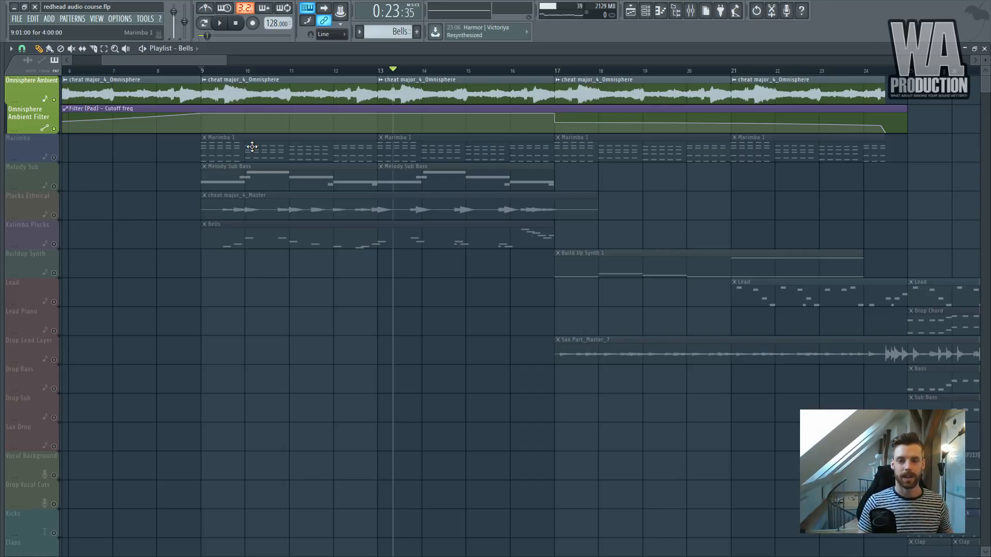
Unmute the Marimba track, and reactivate all the other muted tracks.
{"action": "left_click", "coordinate": [51, 155]}
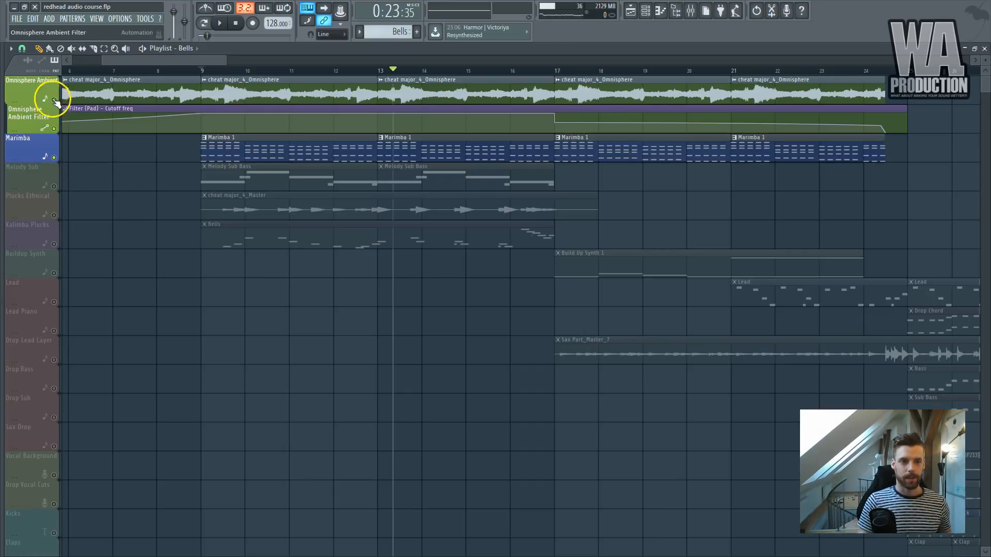
{"action": "right_click", "coordinate": [55, 159]}
{"action": "right_click", "coordinate": [56, 159]}
{"action": "scroll", "coordinate": [193, 161], "scroll_direction": "down", "scroll_amount": 5}
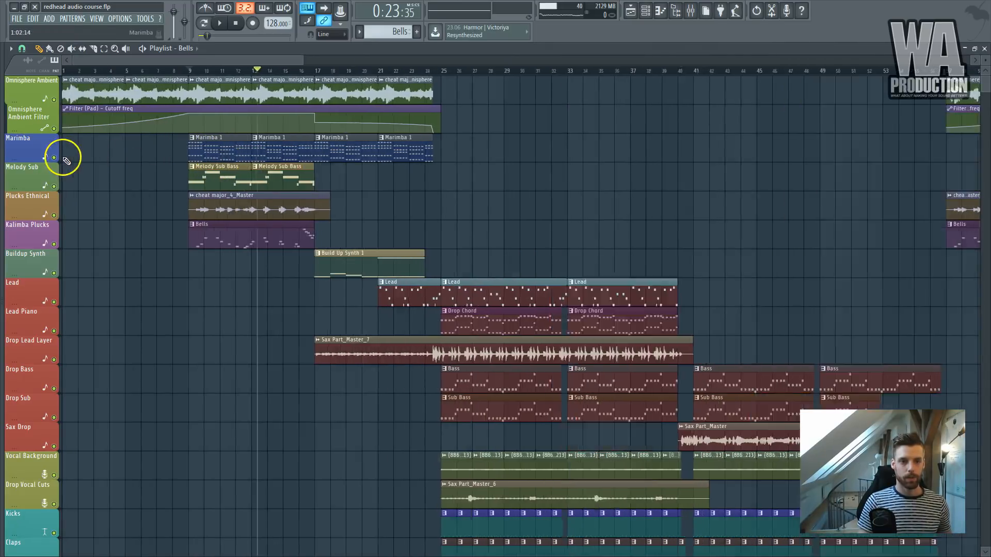
{"action": "scroll", "coordinate": [65, 157], "scroll_direction": "up", "scroll_amount": 4}
Return the playhead to the start of the song, play the opening bar with all tracks active, and stop playback.
{"action": "left_click", "coordinate": [236, 24]}
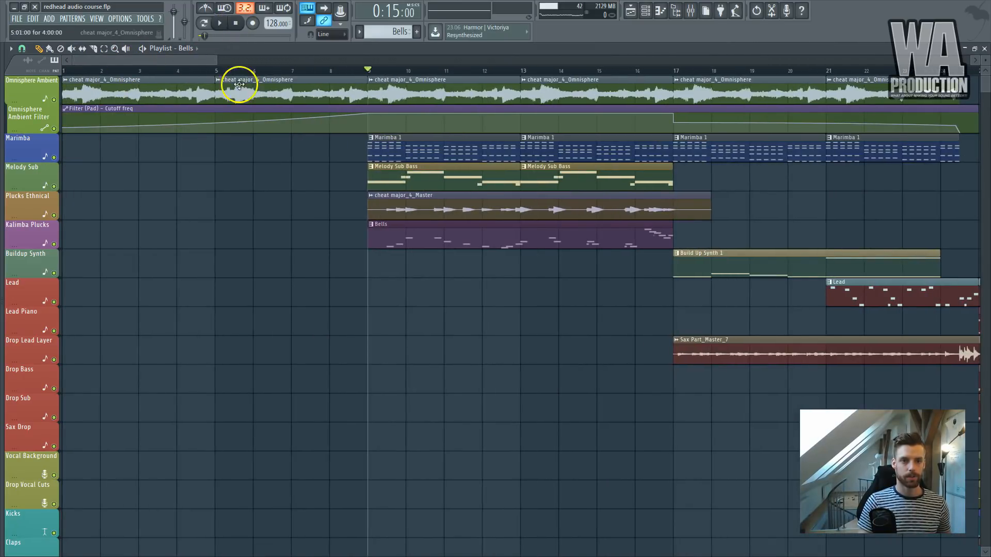
{"action": "left_click", "coordinate": [236, 25]}
{"action": "scroll", "coordinate": [224, 100], "scroll_direction": "down", "scroll_amount": 3}
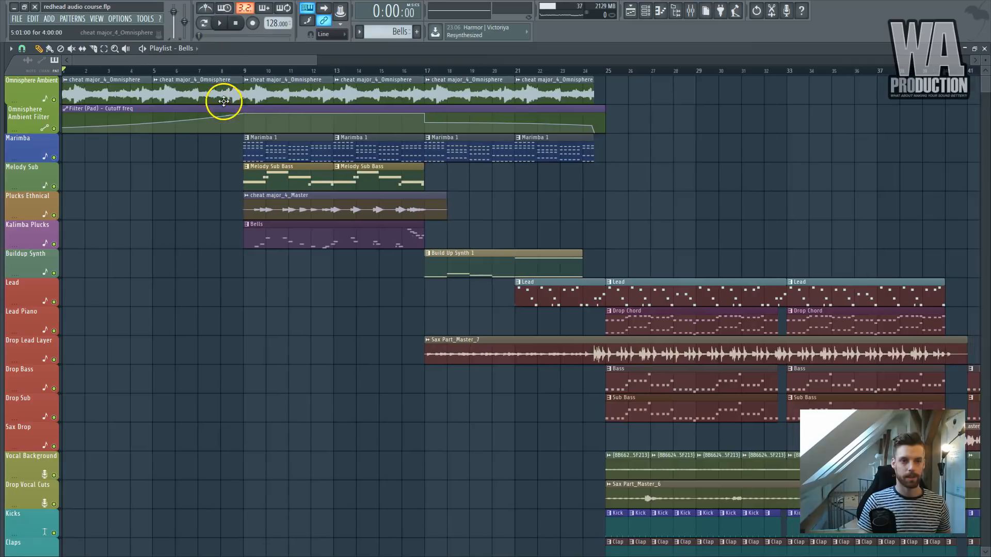
{"action": "left_click", "coordinate": [220, 23]}
{"action": "scroll", "coordinate": [202, 118], "scroll_direction": "down", "scroll_amount": 5}
{"action": "scroll", "coordinate": [200, 134], "scroll_direction": "down", "scroll_amount": 6}
{"action": "key", "text": "space"}
Examine the Water texture, FX and Crash clips that accompany the first breakdown between bars 1 and 17.
{"action": "scroll", "coordinate": [22, 189], "scroll_direction": "up", "scroll_amount": 4}
{"action": "scroll", "coordinate": [361, 196], "scroll_direction": "down", "scroll_amount": 2}
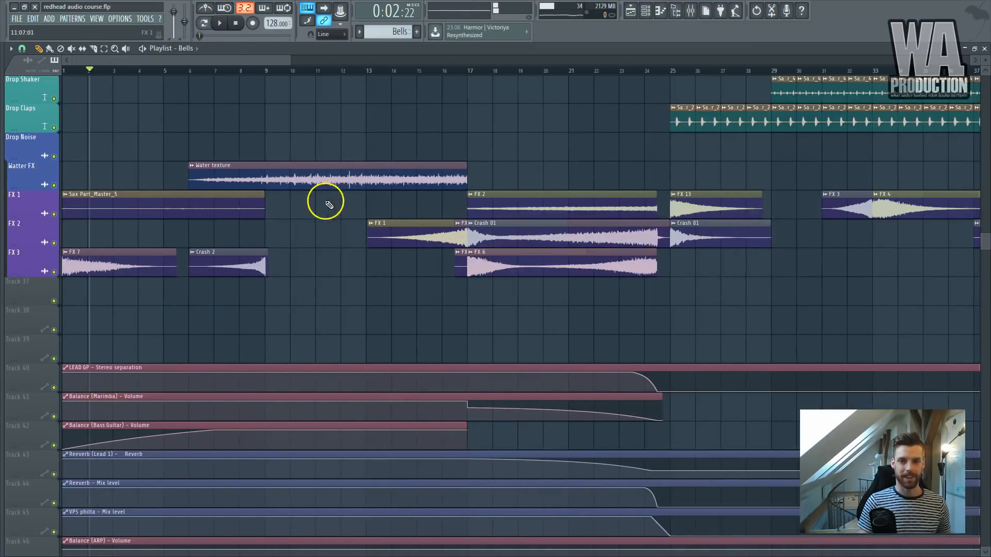
{"action": "scroll", "coordinate": [186, 222], "scroll_direction": "up", "scroll_amount": 3}
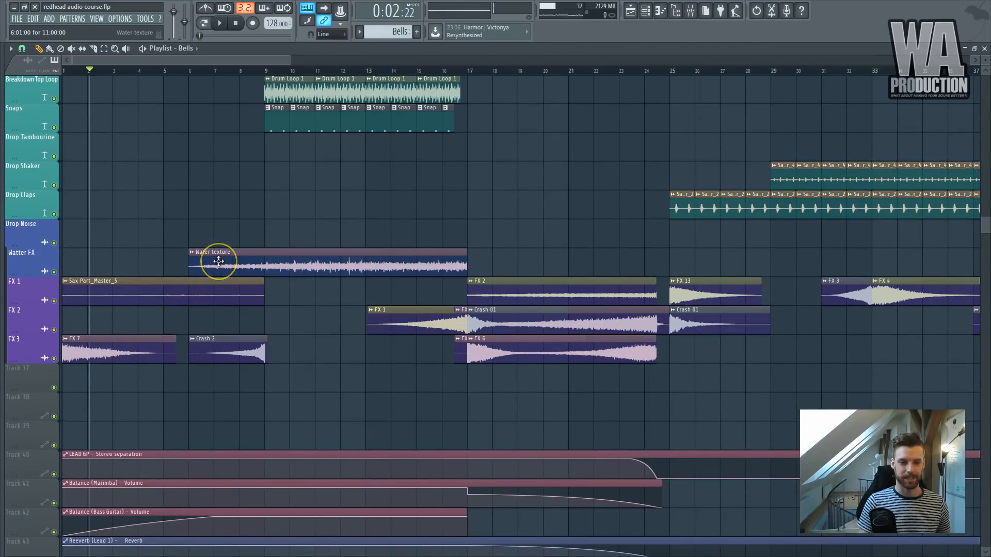
{"action": "scroll", "coordinate": [219, 262], "scroll_direction": "up", "scroll_amount": 1}
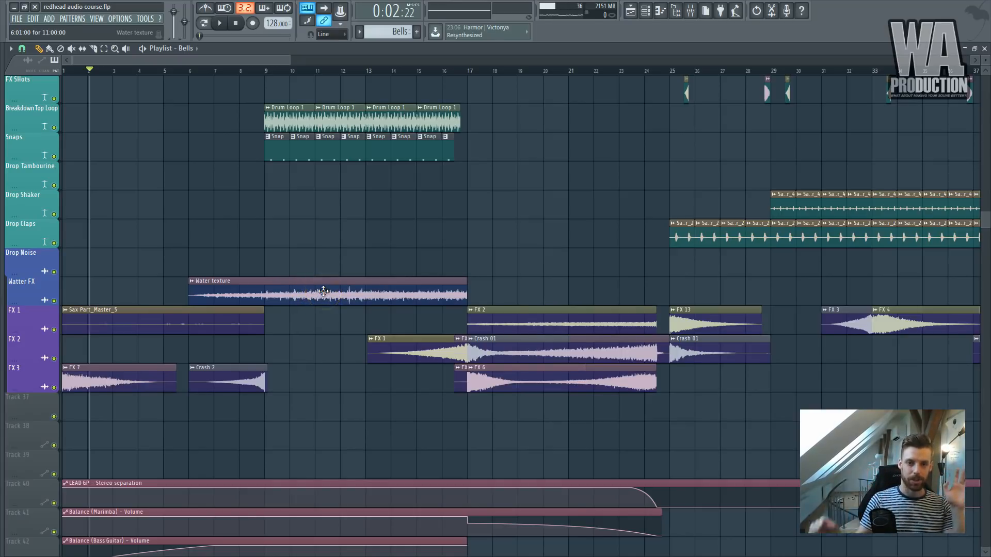
Inspect the sample settings of the Sax Part_Master_5 clip on the FX 1 track, and close them.
{"action": "double_click", "coordinate": [190, 327]}
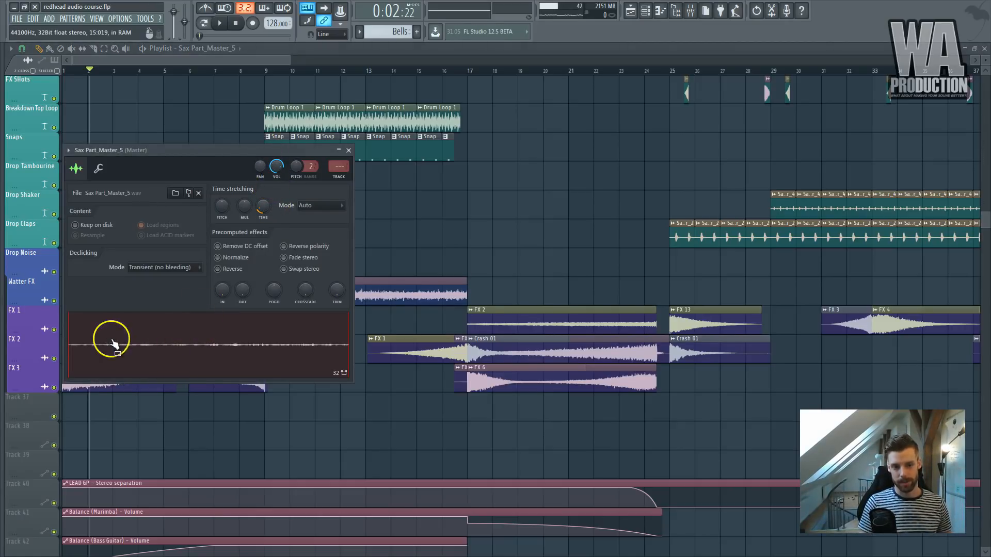
{"action": "key", "text": "Escape"}
Examine how the first breakdown's effects, percussion and melodic clips line up, and compare them with the second breakdown.
{"action": "scroll", "coordinate": [279, 321], "scroll_direction": "up", "scroll_amount": 6}
{"action": "scroll", "coordinate": [269, 326], "scroll_direction": "up", "scroll_amount": 5}
{"action": "scroll", "coordinate": [198, 327], "scroll_direction": "up", "scroll_amount": 4}
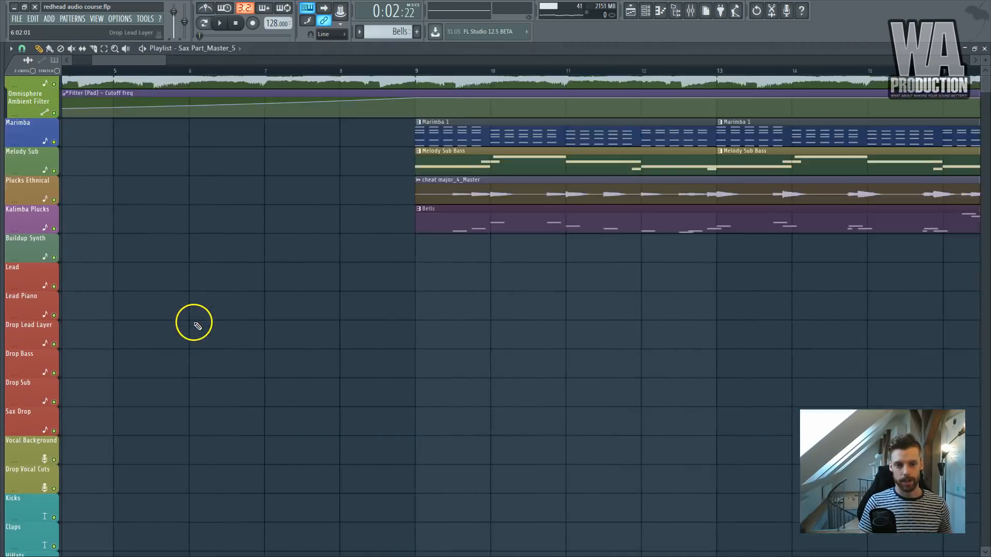
{"action": "scroll", "coordinate": [199, 326], "scroll_direction": "down", "scroll_amount": 5}
{"action": "scroll", "coordinate": [224, 304], "scroll_direction": "down", "scroll_amount": 3}
{"action": "scroll", "coordinate": [224, 305], "scroll_direction": "down", "scroll_amount": 7}
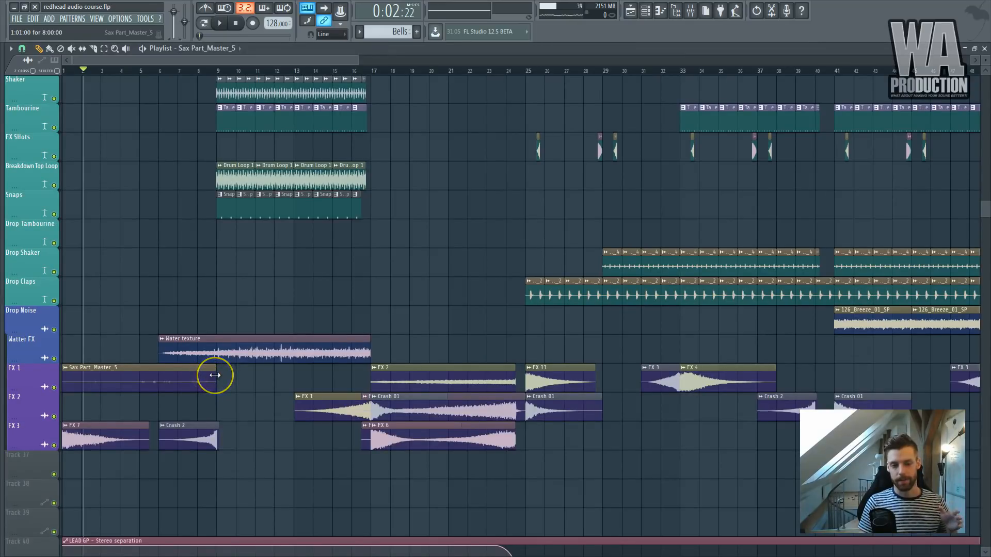
{"action": "scroll", "coordinate": [212, 374], "scroll_direction": "up", "scroll_amount": 2}
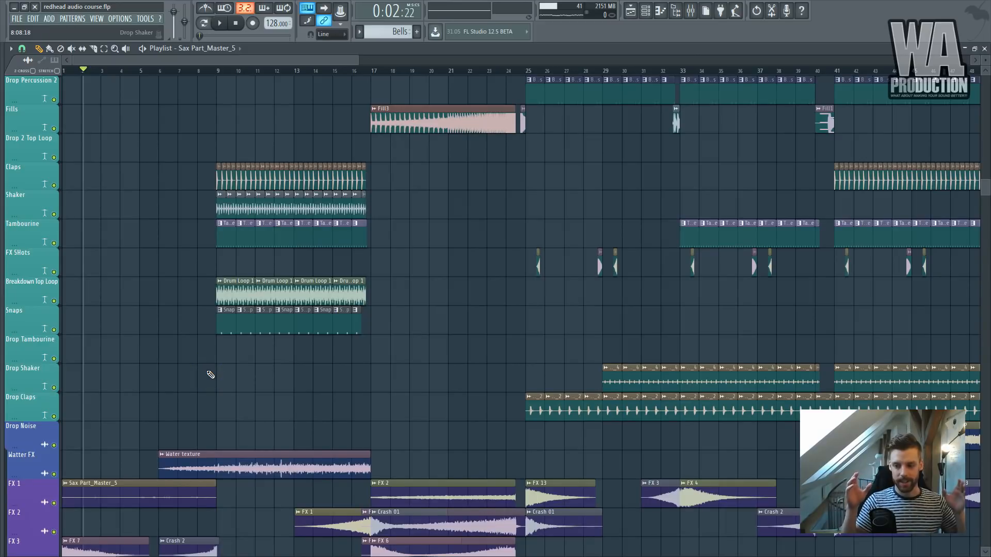
{"action": "scroll", "coordinate": [210, 375], "scroll_direction": "up", "scroll_amount": 6}
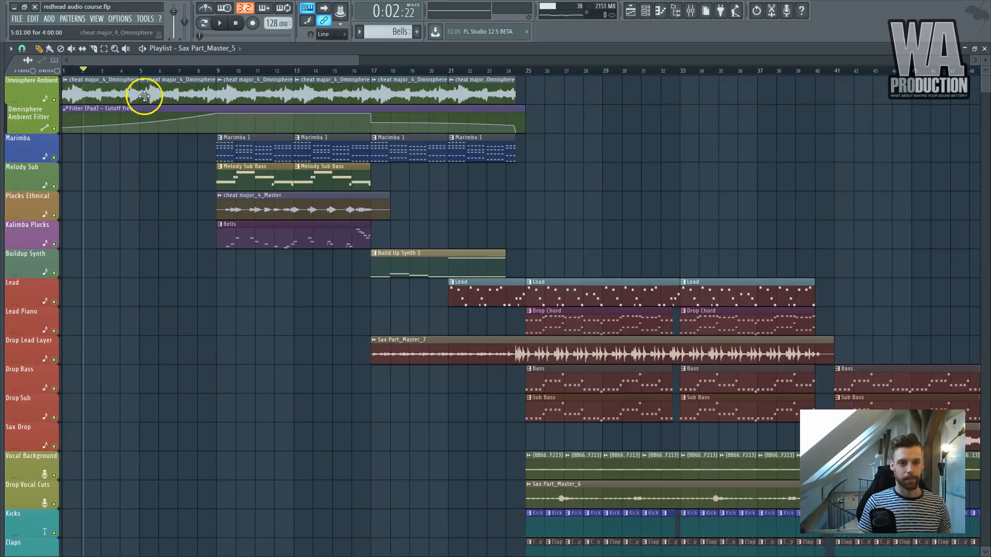
{"action": "scroll", "coordinate": [146, 175], "scroll_direction": "down", "scroll_amount": 12}
{"action": "scroll", "coordinate": [86, 374], "scroll_direction": "down", "scroll_amount": 4, "text": "ctrl"}
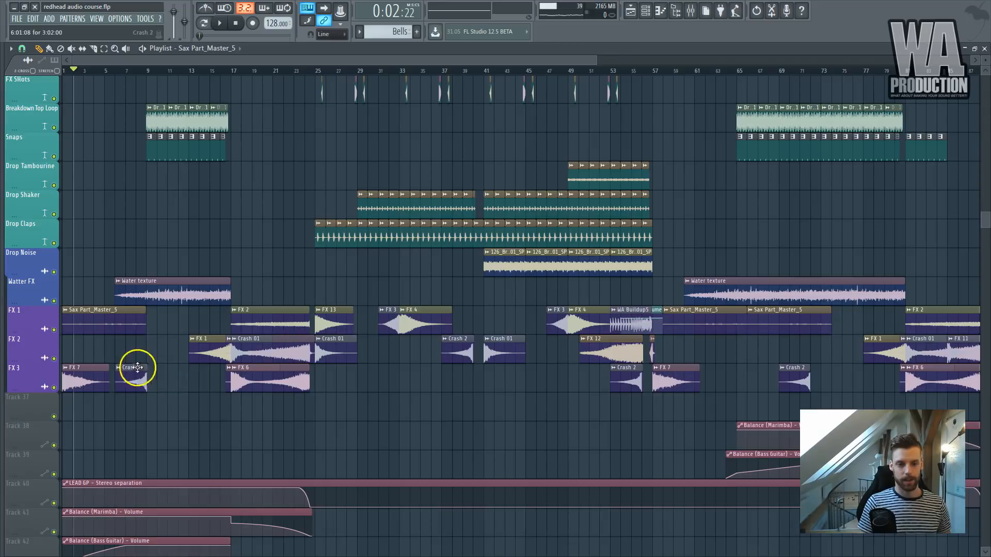
{"action": "scroll", "coordinate": [175, 325], "scroll_direction": "up", "scroll_amount": 12}
{"action": "scroll", "coordinate": [74, 203], "scroll_direction": "up", "scroll_amount": 6, "text": "ctrl"}
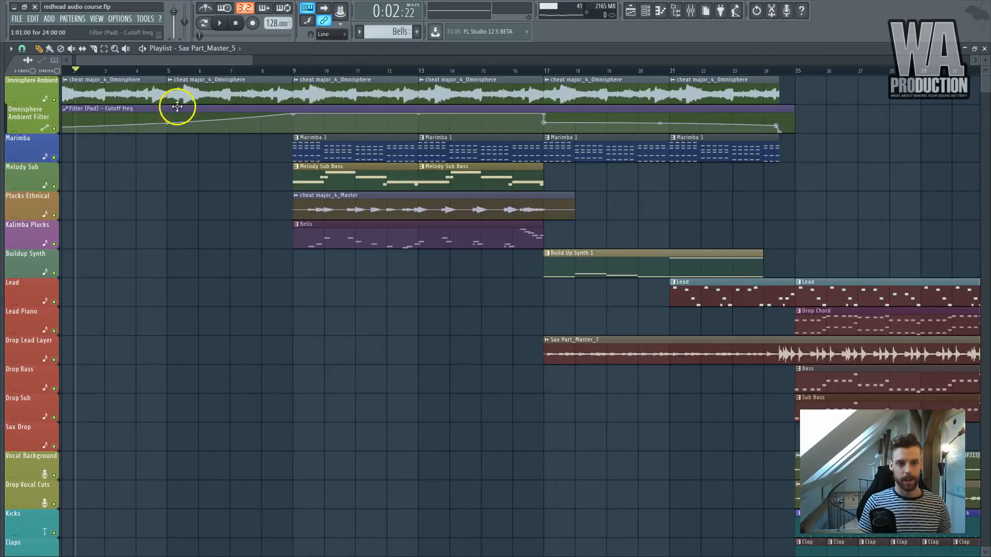
Play the song from bar 5 and bring up the mixer track and effects of the cheat major_4_Omnisphere pad clip.
{"action": "left_click", "coordinate": [172, 70]}
{"action": "key", "text": "space"}
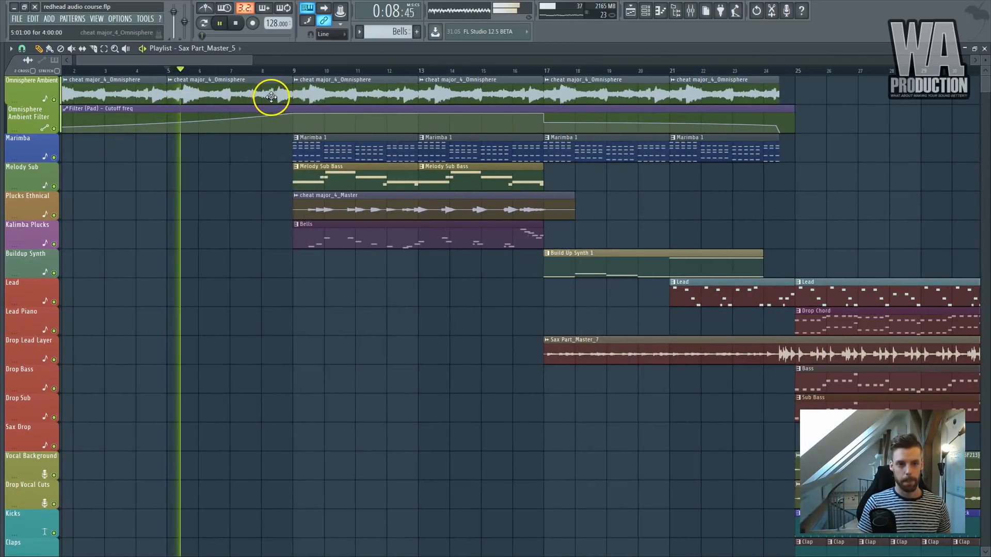
{"action": "double_click", "coordinate": [283, 98]}
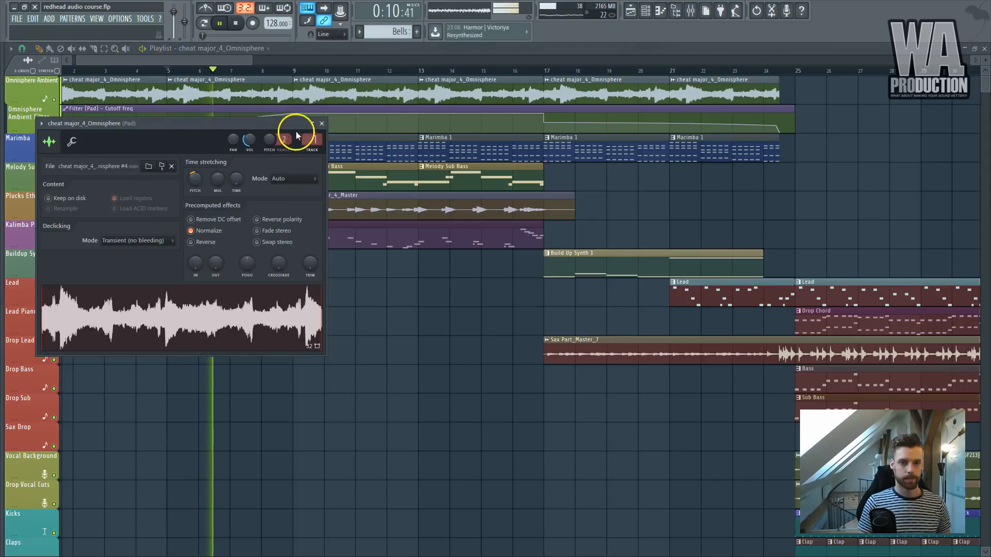
{"action": "double_click", "coordinate": [309, 138]}
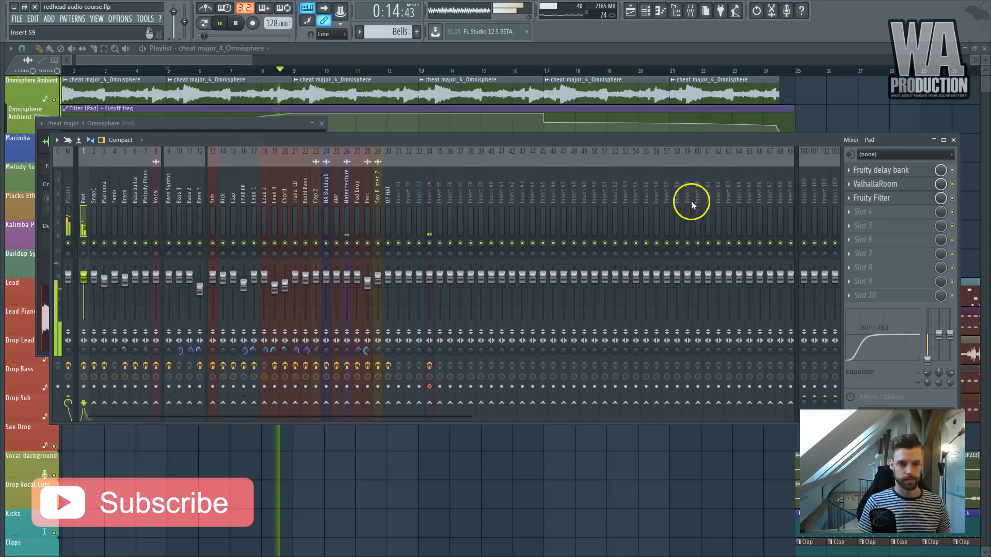
Return to the playlist, listen to the layers entering at bar 9 until bar 11, and stop playback.
{"action": "left_click", "coordinate": [355, 49]}
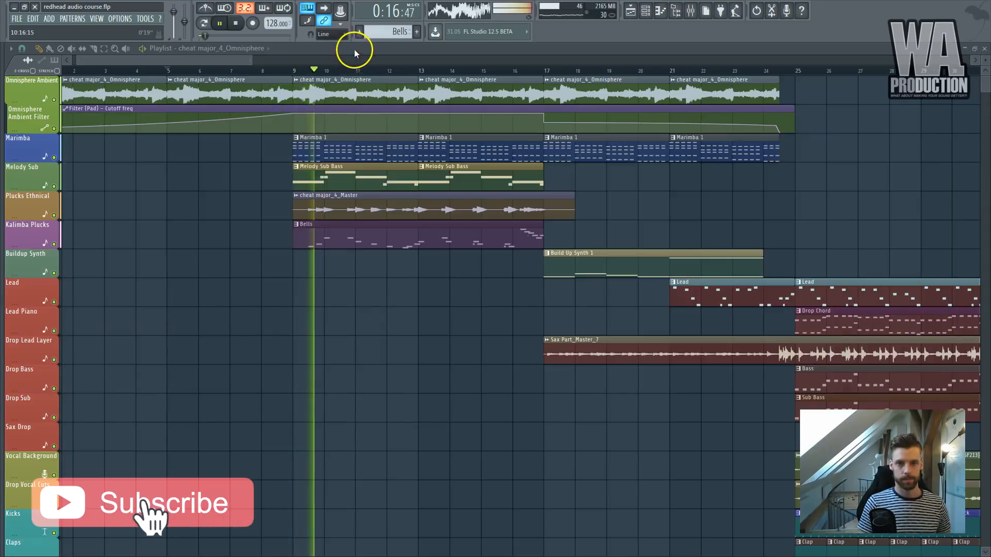
{"action": "scroll", "coordinate": [331, 108], "scroll_direction": "down", "scroll_amount": 4}
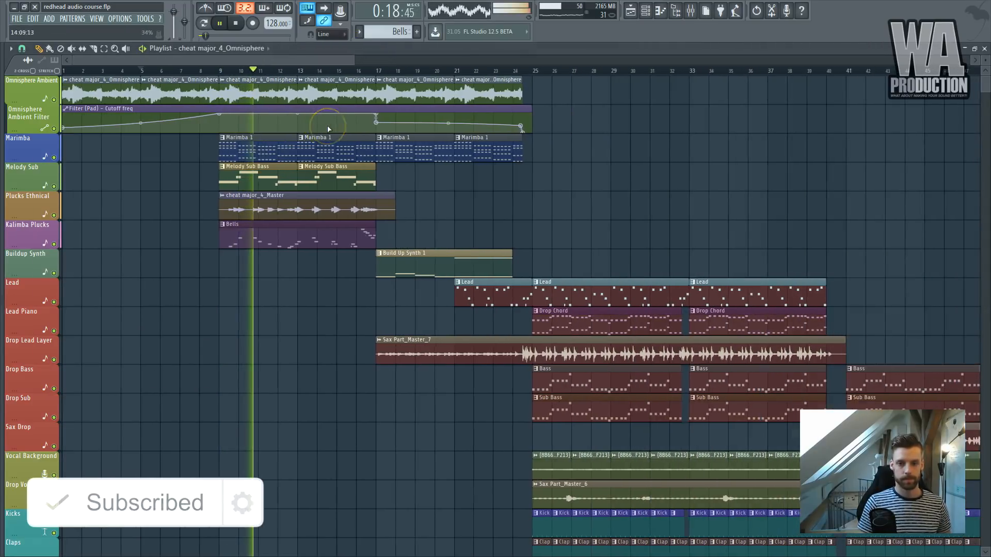
{"action": "scroll", "coordinate": [266, 175], "scroll_direction": "up", "scroll_amount": 2}
{"action": "key", "text": "space"}
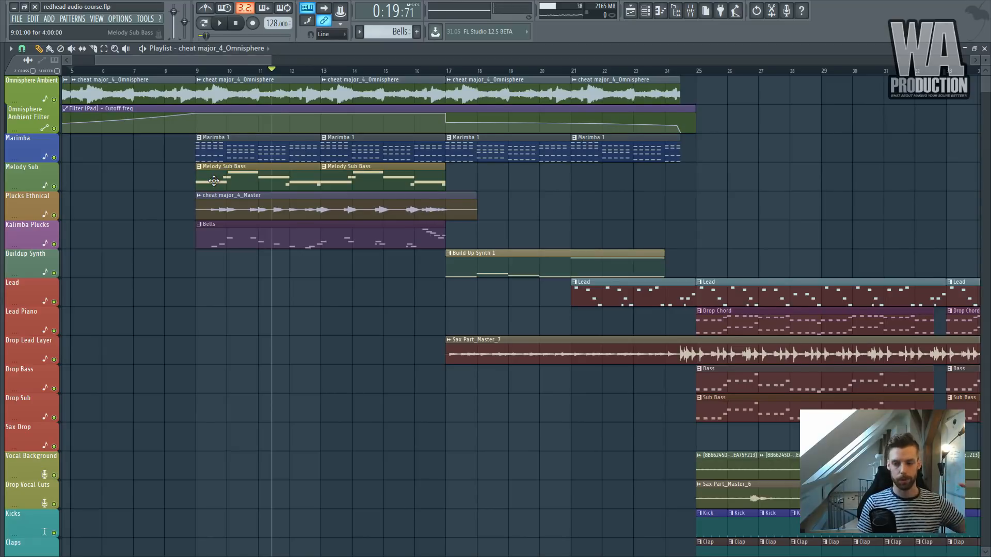
Open the Marimba 1 pattern's Nexus instrument, look through the presets of the XP Hlw3 Ethno category, and close the instrument.
{"action": "double_click", "coordinate": [250, 148]}
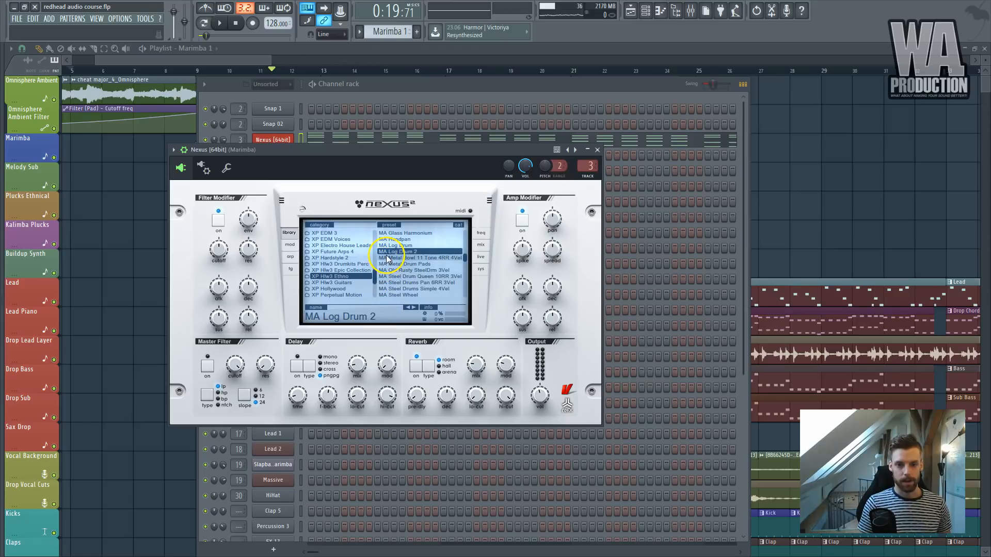
{"action": "scroll", "coordinate": [364, 274], "scroll_direction": "up", "scroll_amount": 10}
{"action": "scroll", "coordinate": [366, 279], "scroll_direction": "down", "scroll_amount": 10}
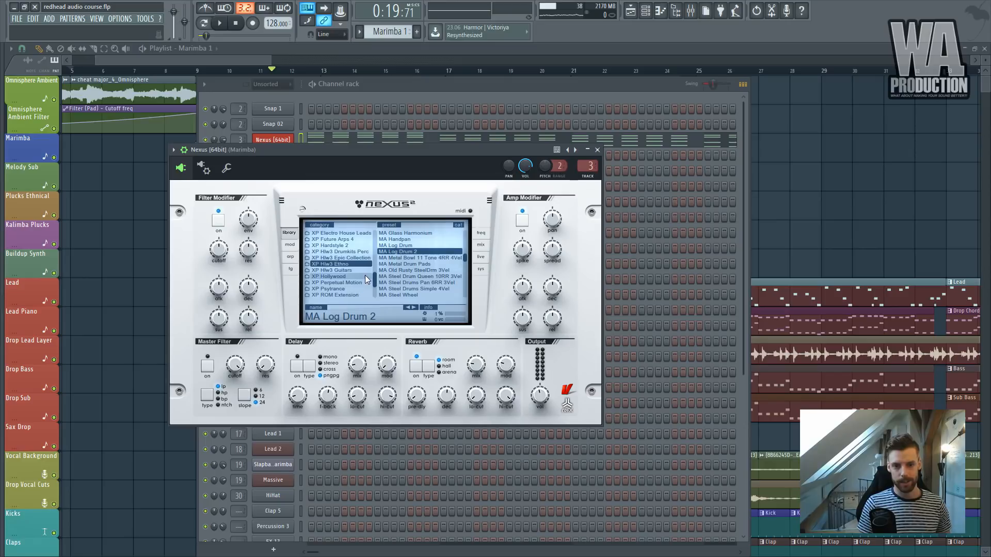
{"action": "left_click", "coordinate": [335, 265]}
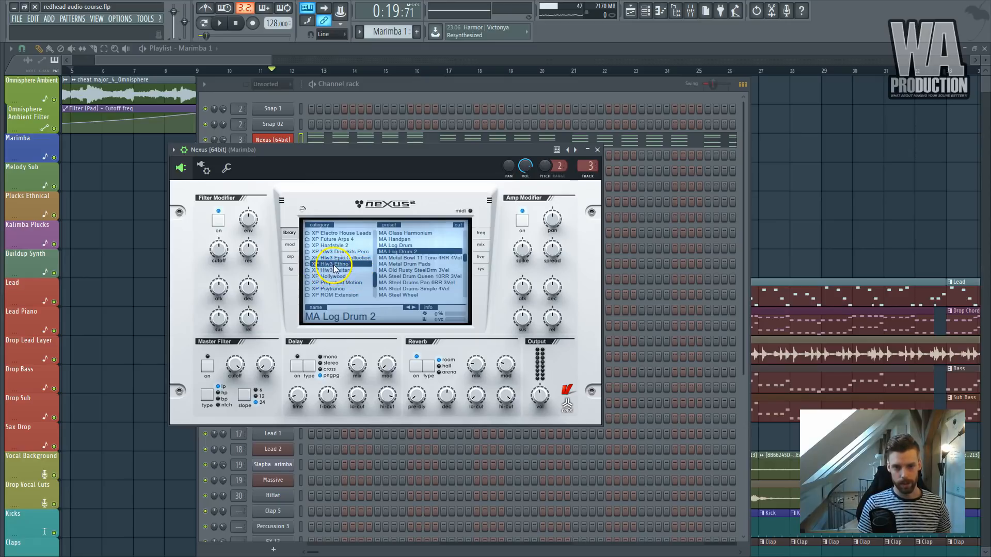
{"action": "scroll", "coordinate": [421, 260], "scroll_direction": "down", "scroll_amount": 5}
{"action": "scroll", "coordinate": [426, 267], "scroll_direction": "up", "scroll_amount": 10}
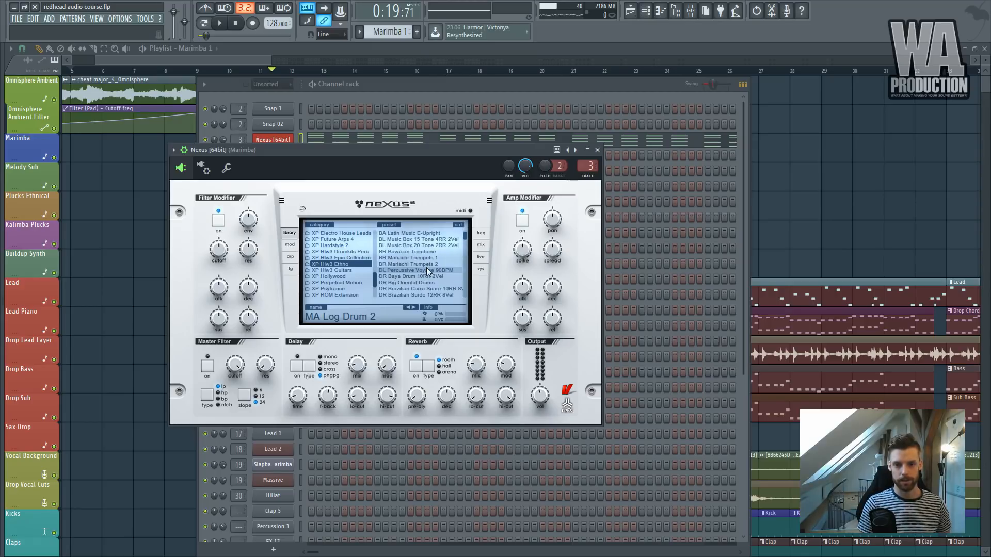
{"action": "scroll", "coordinate": [426, 267], "scroll_direction": "up", "scroll_amount": 2}
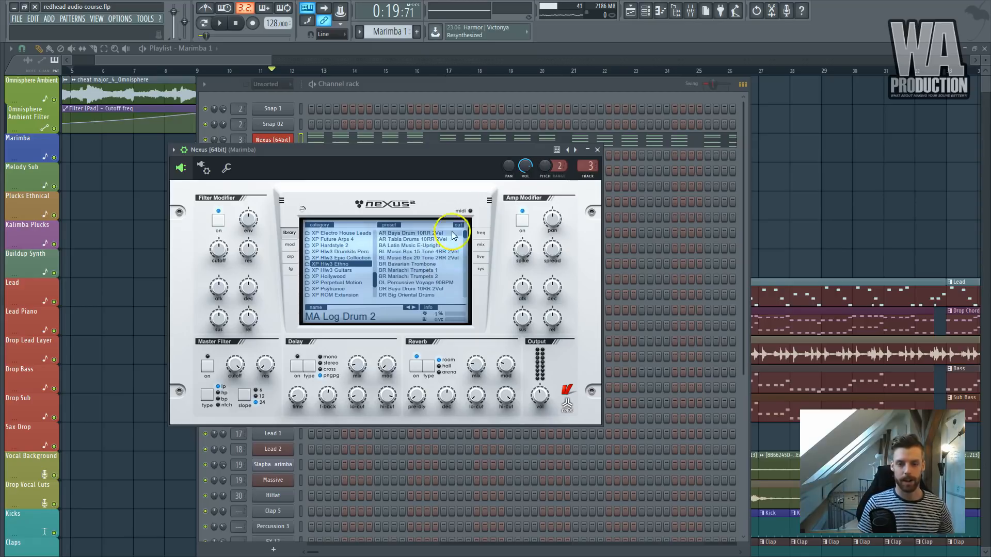
{"action": "left_click", "coordinate": [597, 151]}
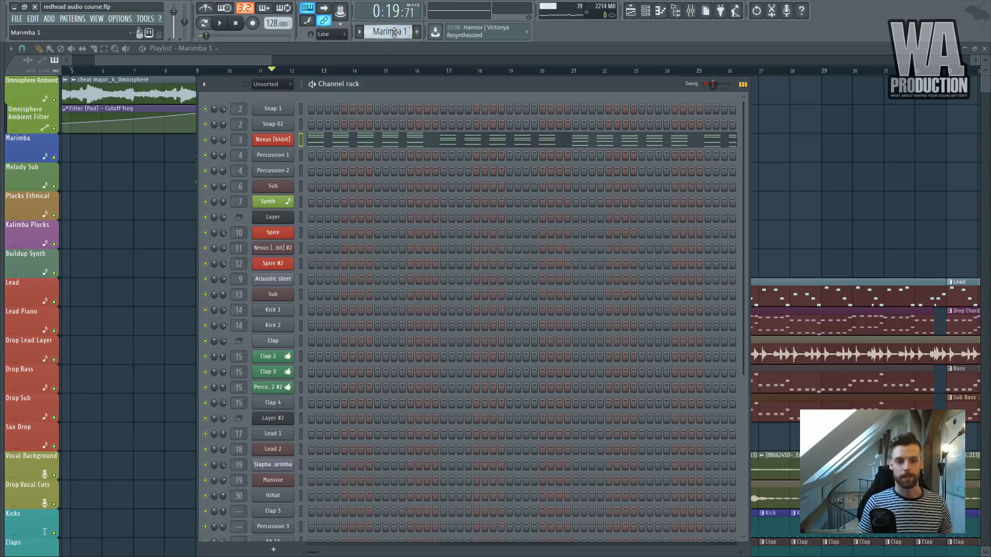
Play the Marimba track soloed from bar 9, reactivate the other tracks during playback, and stop playback.
{"action": "left_click", "coordinate": [396, 48]}
{"action": "scroll", "coordinate": [308, 150], "scroll_direction": "up", "scroll_amount": 3}
{"action": "scroll", "coordinate": [296, 154], "scroll_direction": "down", "scroll_amount": 3}
{"action": "left_click", "coordinate": [196, 69]}
{"action": "right_click", "coordinate": [54, 157]}
{"action": "key", "text": "space"}
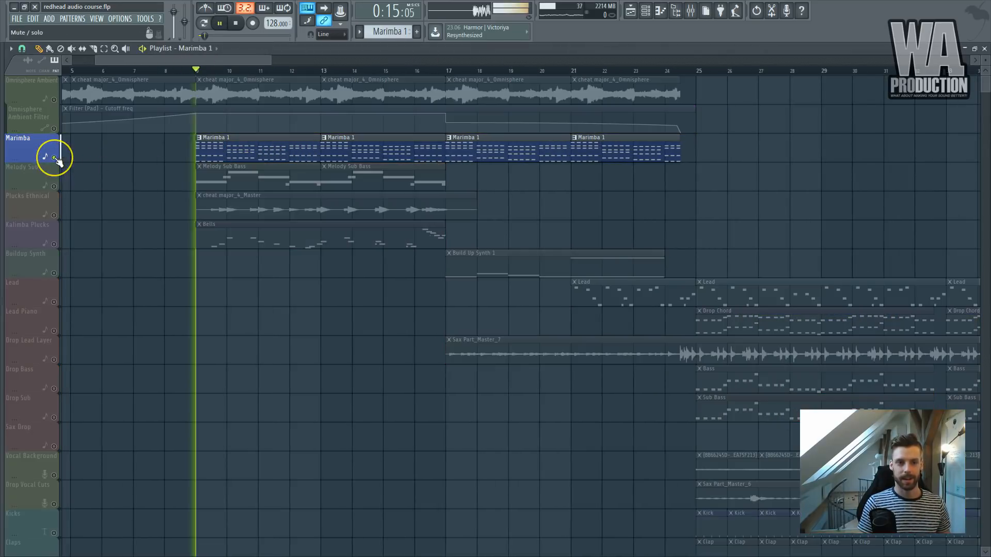
{"action": "right_click", "coordinate": [55, 158]}
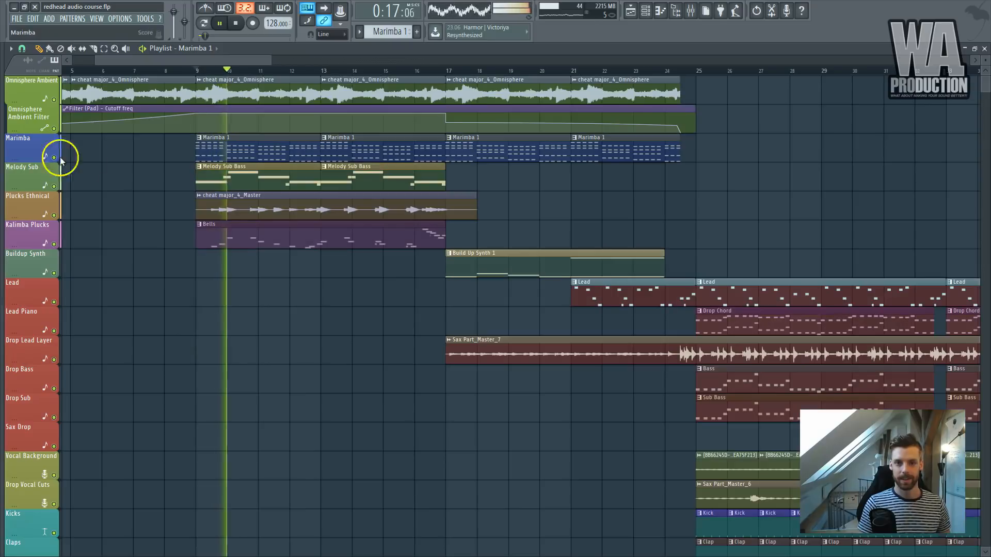
{"action": "key", "text": "space"}
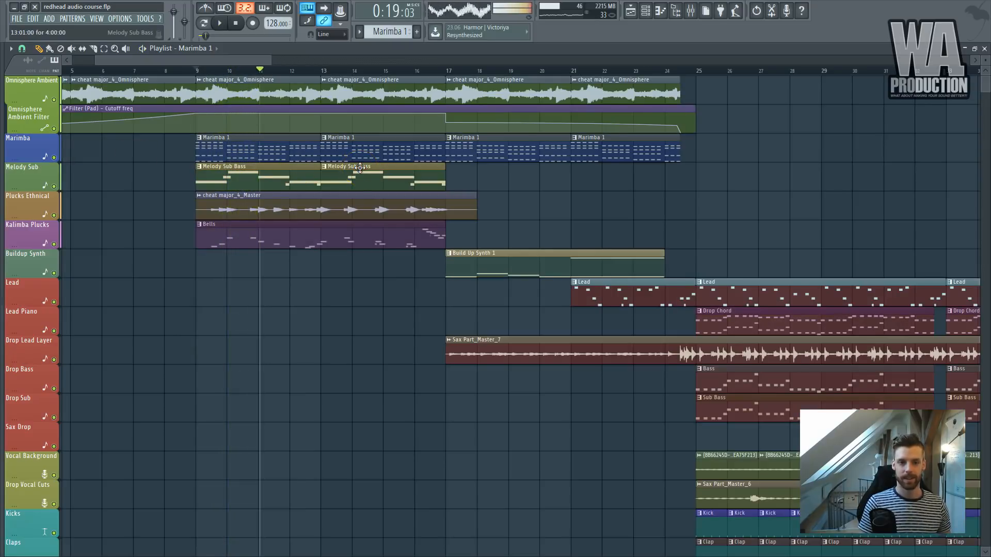
Solo the Kalimba Plucks track, check the Nexus preset behind its Bells pattern, and return to the playlist.
{"action": "right_click", "coordinate": [54, 245]}
{"action": "scroll", "coordinate": [141, 250], "scroll_direction": "up", "scroll_amount": 3, "text": "ctrl"}
{"action": "double_click", "coordinate": [329, 228]}
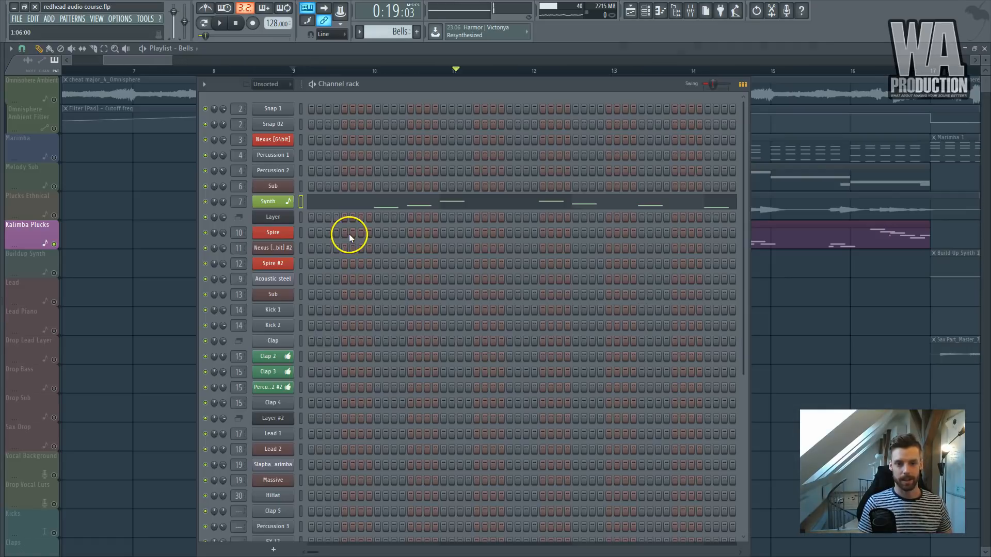
{"action": "left_click", "coordinate": [284, 198]}
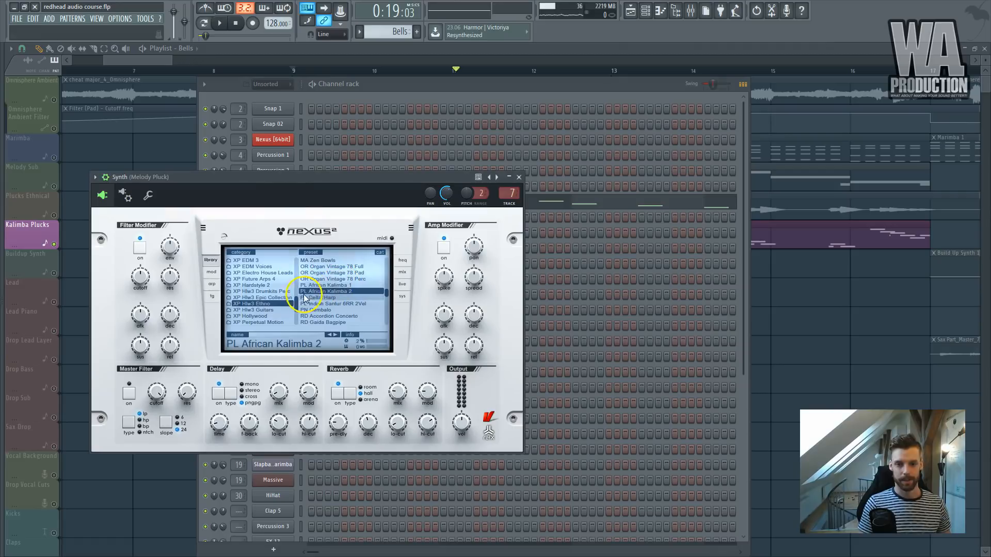
{"action": "key", "text": "Escape"}
{"action": "key", "text": "Escape"}
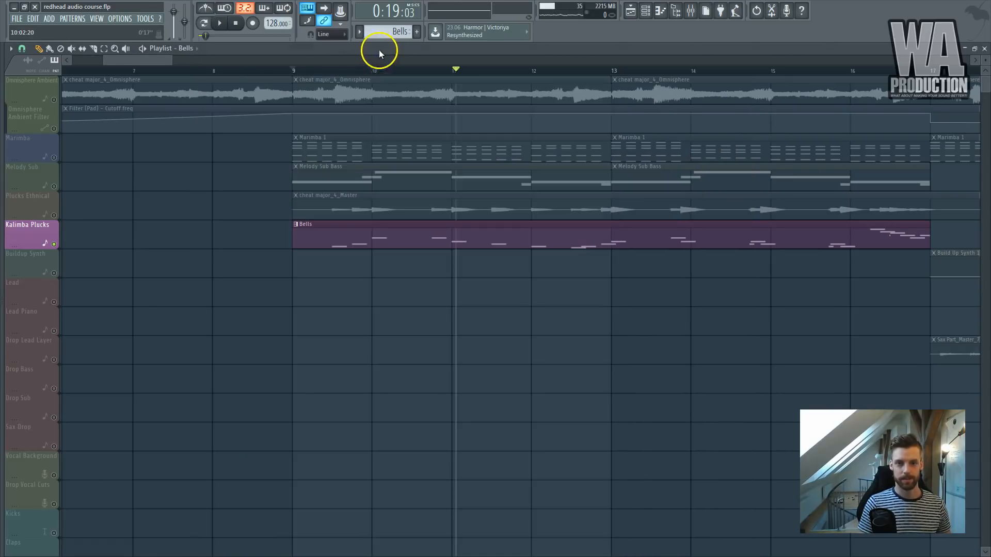
Play the soloed Kalimba Plucks from bar 9, bring up its Melody Pluck mixer track, and stop playback.
{"action": "left_click_drag", "start_coordinate": [298, 74], "coordinate": [332, 167]}
{"action": "key", "text": "space"}
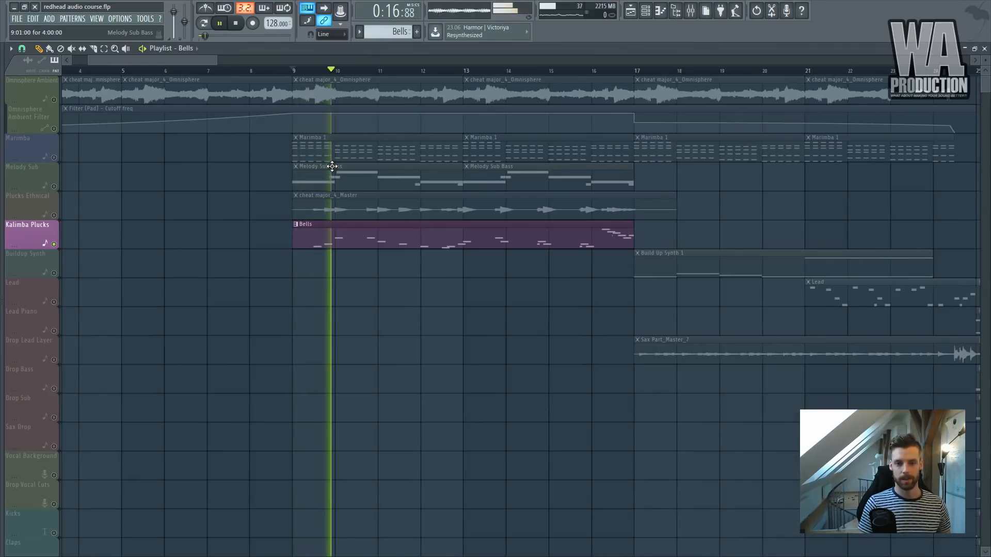
{"action": "double_click", "coordinate": [354, 223]}
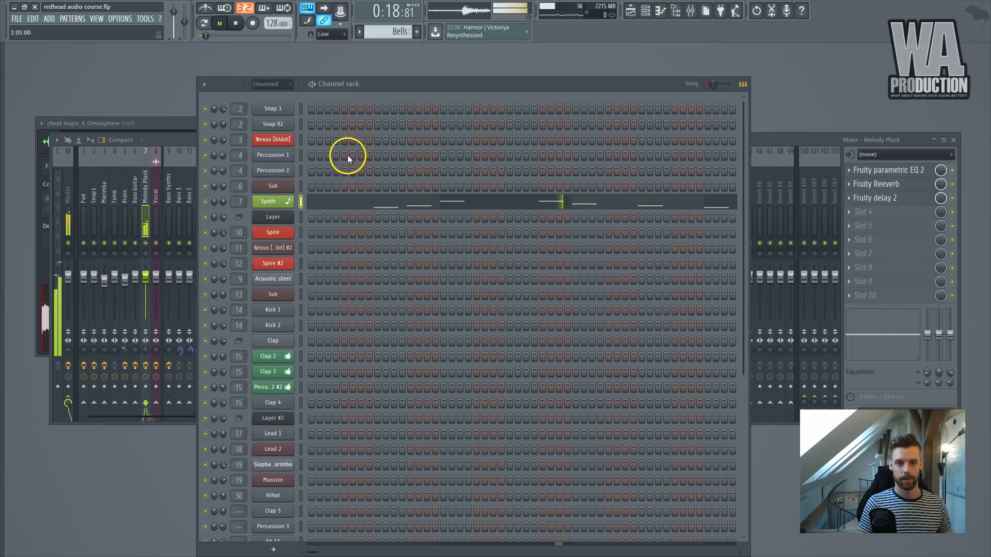
{"action": "left_click", "coordinate": [169, 138]}
{"action": "key", "text": "space"}
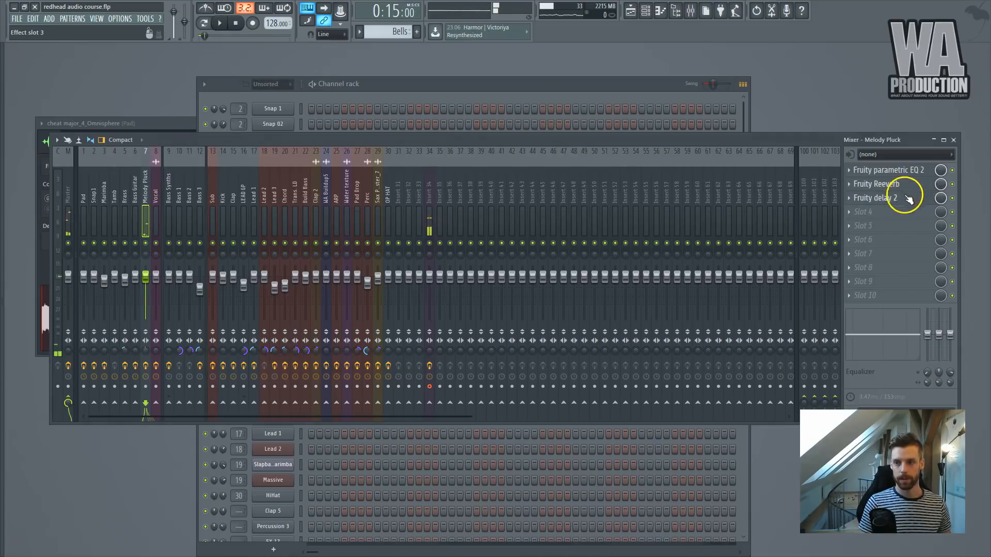
Inspect the Fruity parametric EQ 2 curve on the Melody Pluck mixer track, and return to the playlist.
{"action": "left_click", "coordinate": [889, 170]}
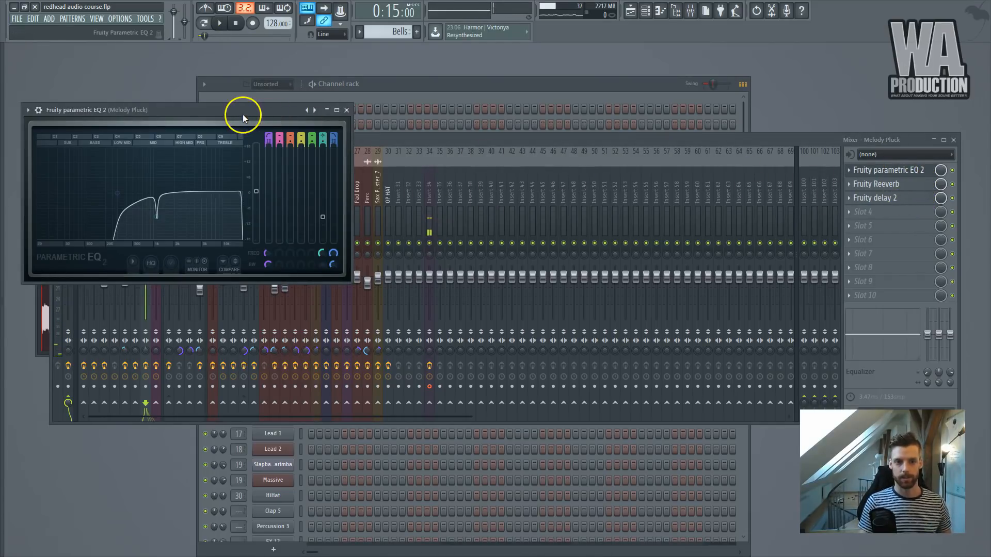
{"action": "key", "text": "Escape"}
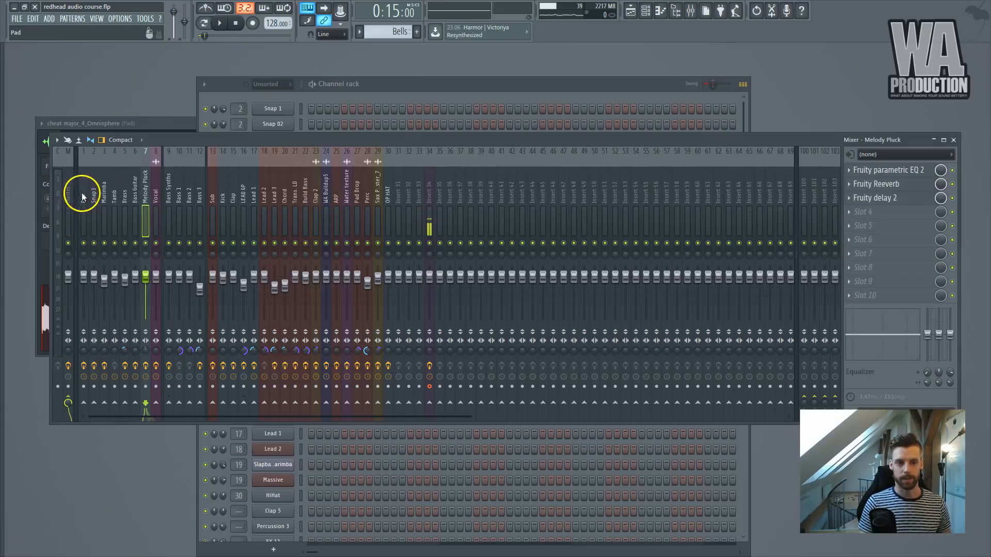
{"action": "key", "text": "F5"}
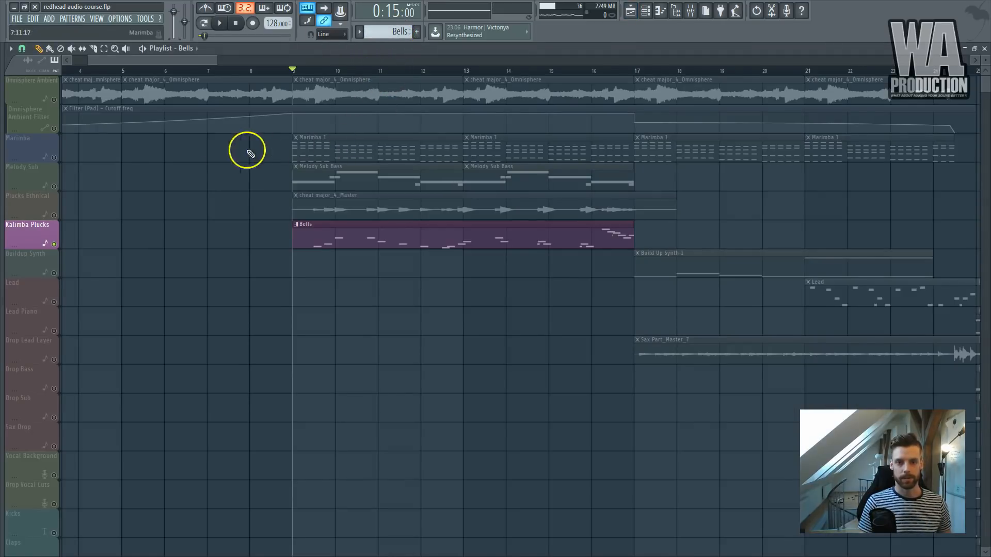
Reactivate all the muted tracks, and solo the Plucks Ethnical track.
{"action": "right_click", "coordinate": [55, 158]}
{"action": "right_click", "coordinate": [55, 158]}
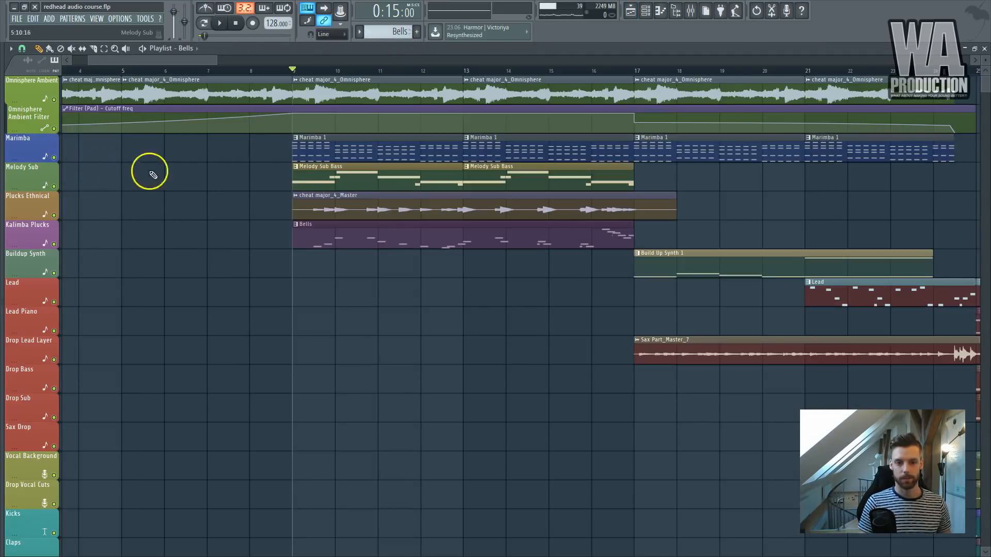
{"action": "right_click", "coordinate": [55, 216]}
Play the soloed Plucks Ethnical clip from bar 9, and stop playback.
{"action": "scroll", "coordinate": [363, 208], "scroll_direction": "up", "scroll_amount": 3}
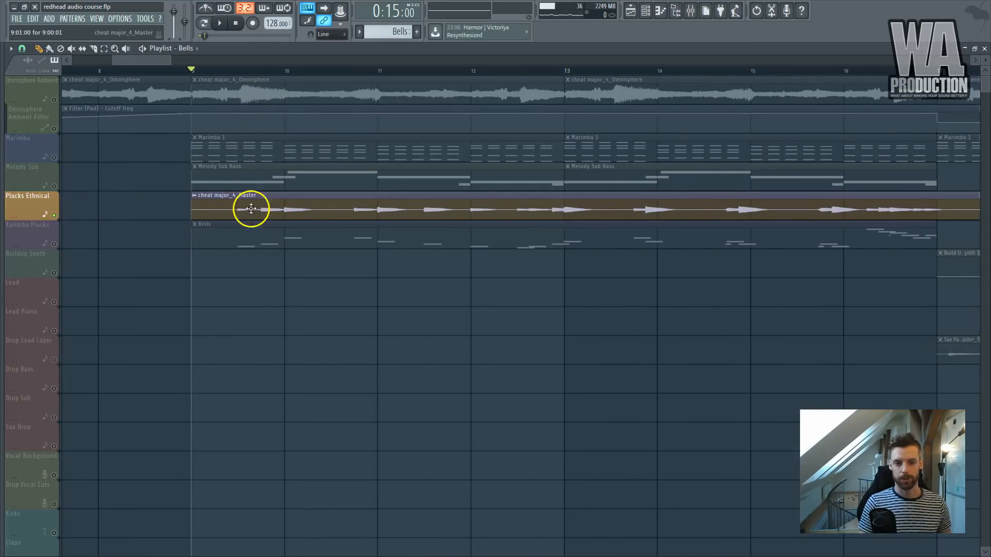
{"action": "scroll", "coordinate": [248, 215], "scroll_direction": "down", "scroll_amount": 3}
{"action": "key", "text": "space"}
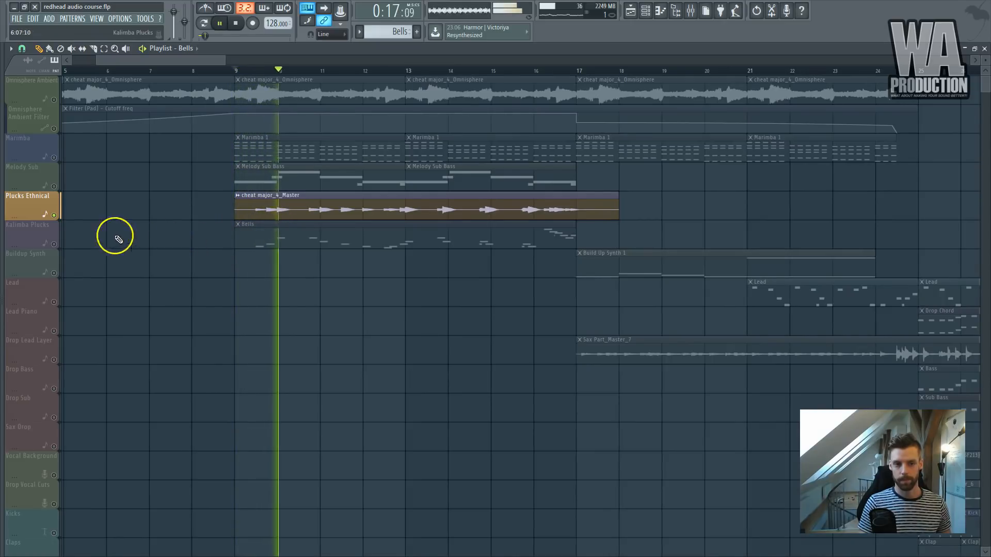
{"action": "key", "text": "space"}
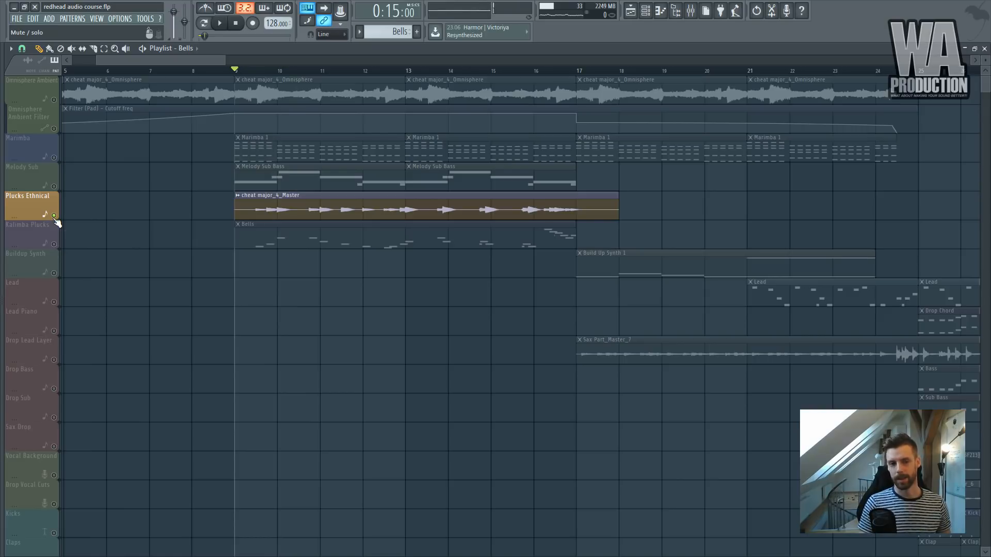
Solo the Melody Sub track and play it from bar 9.
{"action": "left_click", "coordinate": [51, 207]}
{"action": "left_click", "coordinate": [56, 188]}
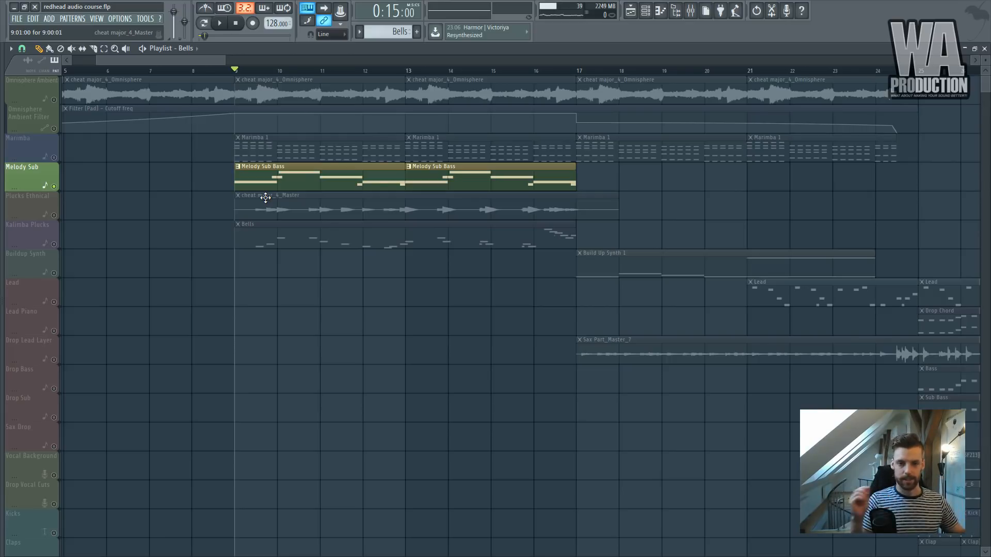
{"action": "key", "text": "space"}
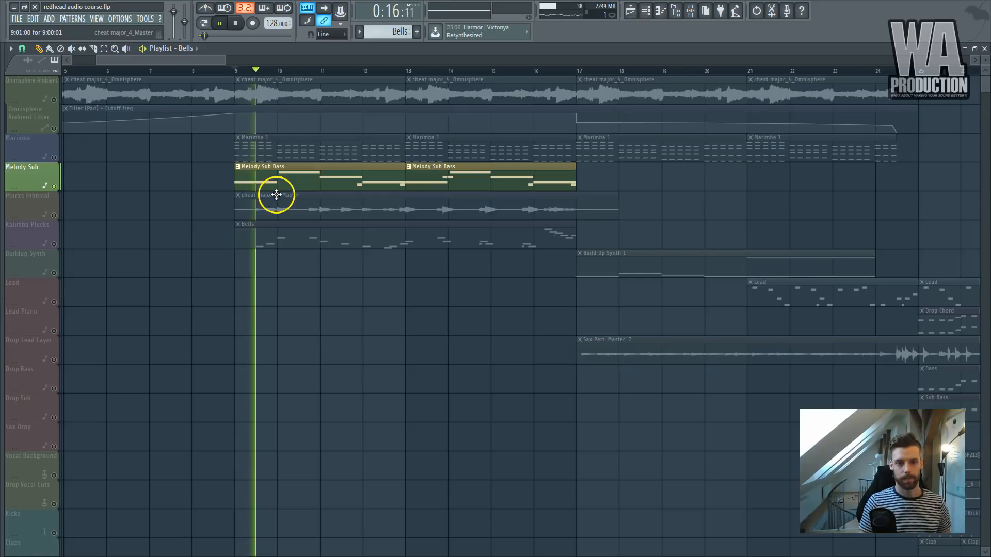
Stop playback and reactivate all the muted playlist tracks.
{"action": "left_click", "coordinate": [54, 128]}
{"action": "key", "text": "space"}
{"action": "right_click", "coordinate": [55, 129]}
{"action": "right_click", "coordinate": [54, 129]}
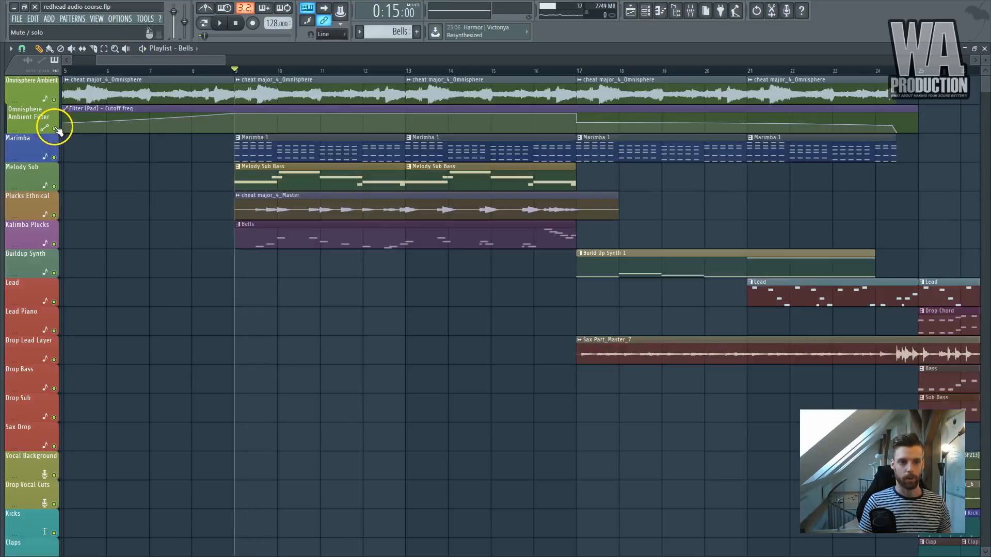
Open the Melody Sub Bass pattern's channels and bring up the Bass Guitar mixer track assigned to its Sub channel.
{"action": "scroll", "coordinate": [128, 209], "scroll_direction": "down", "scroll_amount": 7}
{"action": "scroll", "coordinate": [129, 209], "scroll_direction": "down", "scroll_amount": 11}
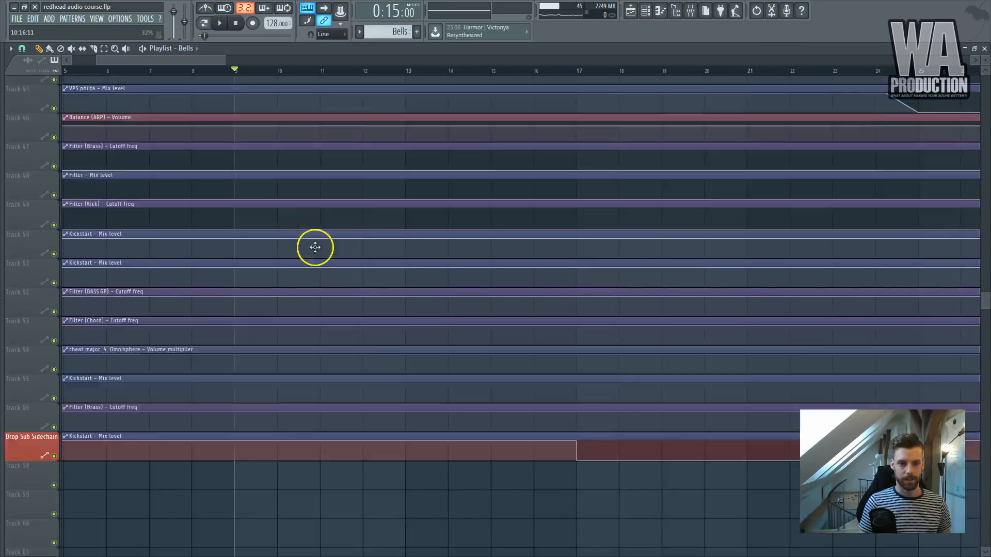
{"action": "scroll", "coordinate": [320, 253], "scroll_direction": "up", "scroll_amount": 7}
{"action": "scroll", "coordinate": [331, 253], "scroll_direction": "up", "scroll_amount": 8}
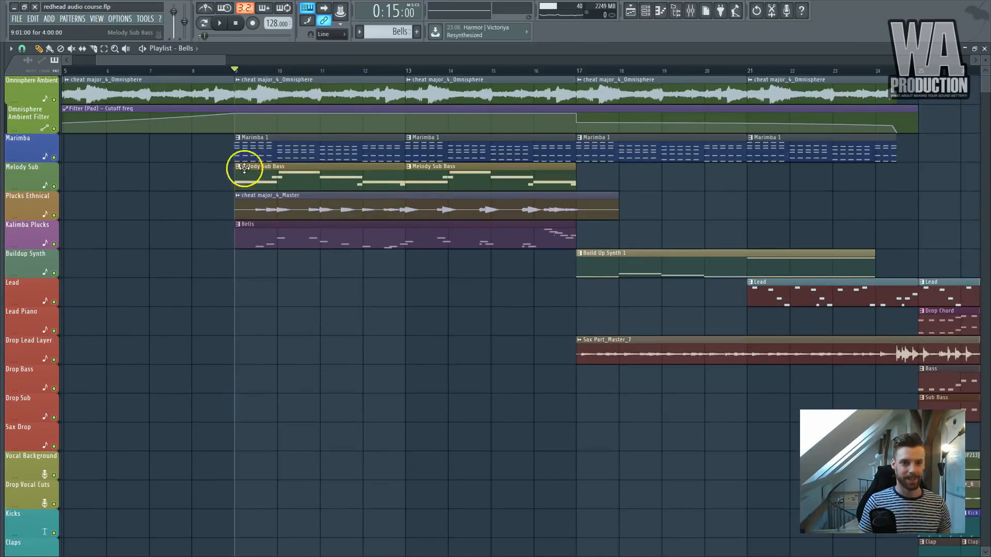
{"action": "double_click", "coordinate": [243, 170]}
{"action": "key", "text": "Escape"}
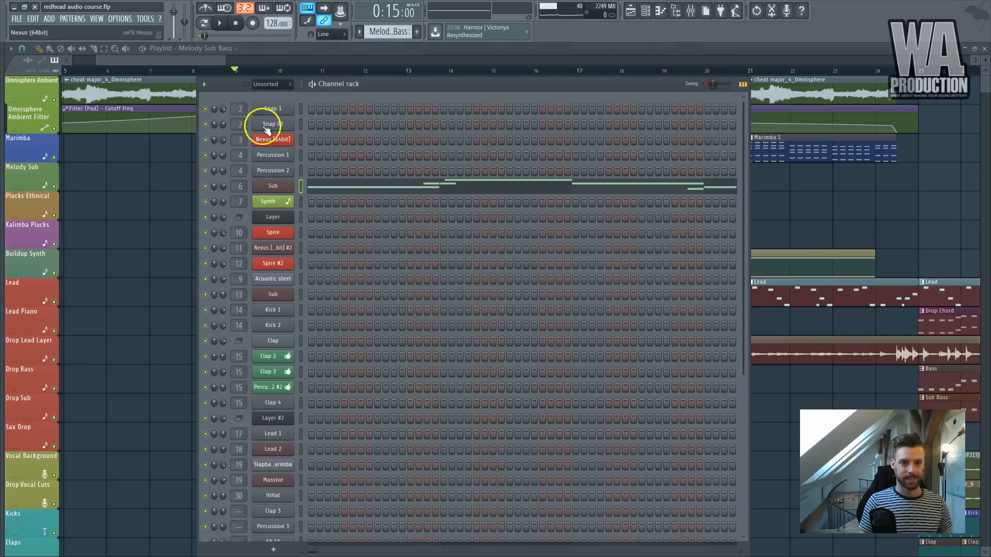
{"action": "double_click", "coordinate": [240, 187]}
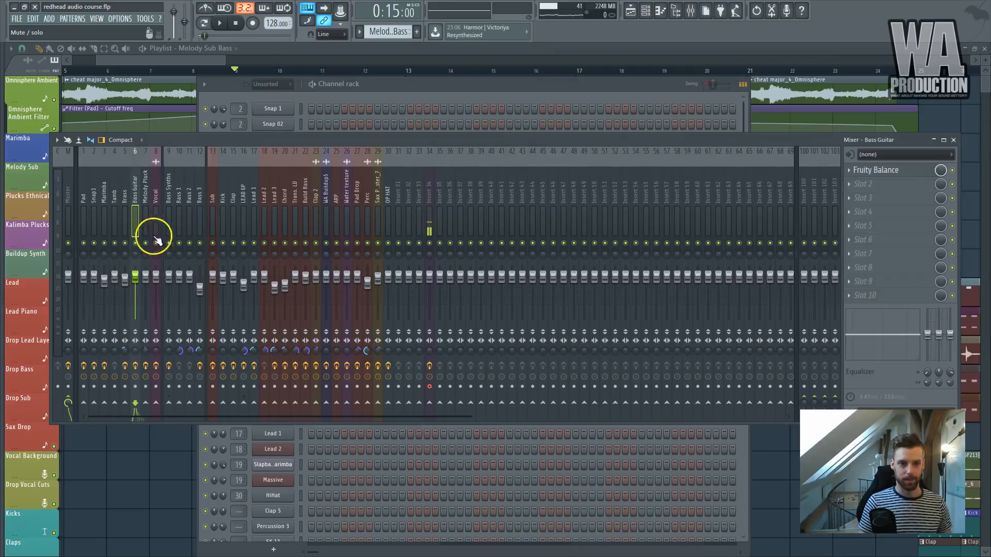
Play from bar 9 with the Bass Guitar mixer track soloed, stop playback, and return to the playlist.
{"action": "key", "text": "space"}
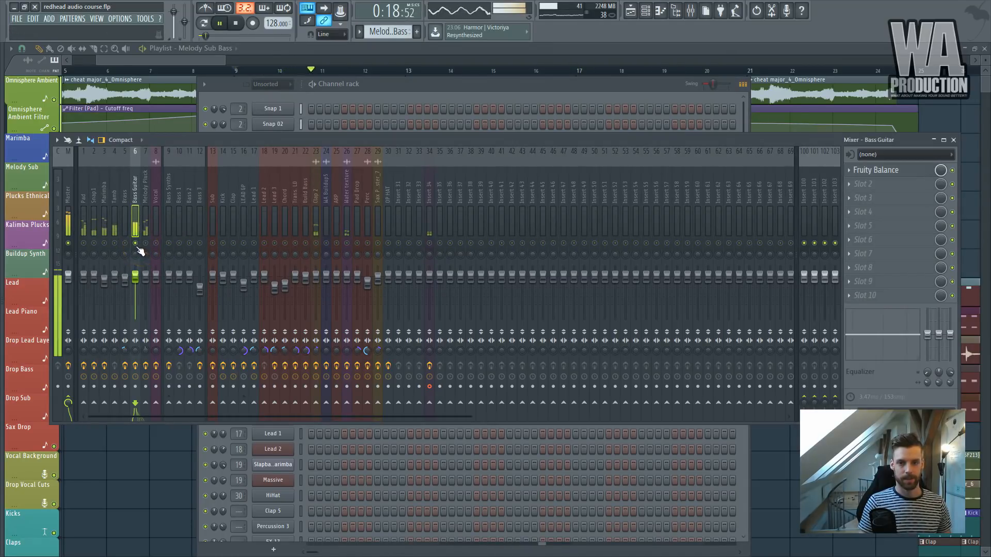
{"action": "key", "text": "space"}
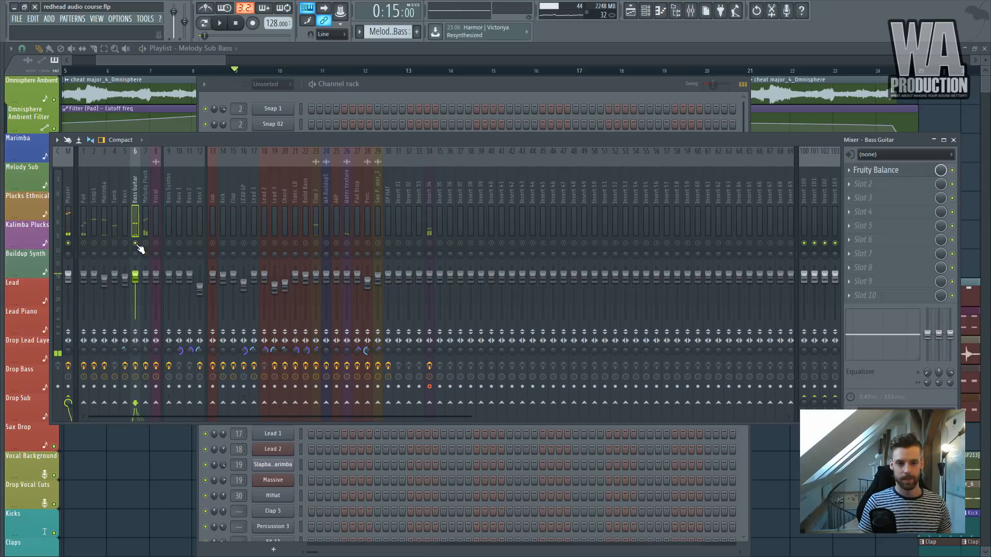
{"action": "left_click", "coordinate": [280, 49]}
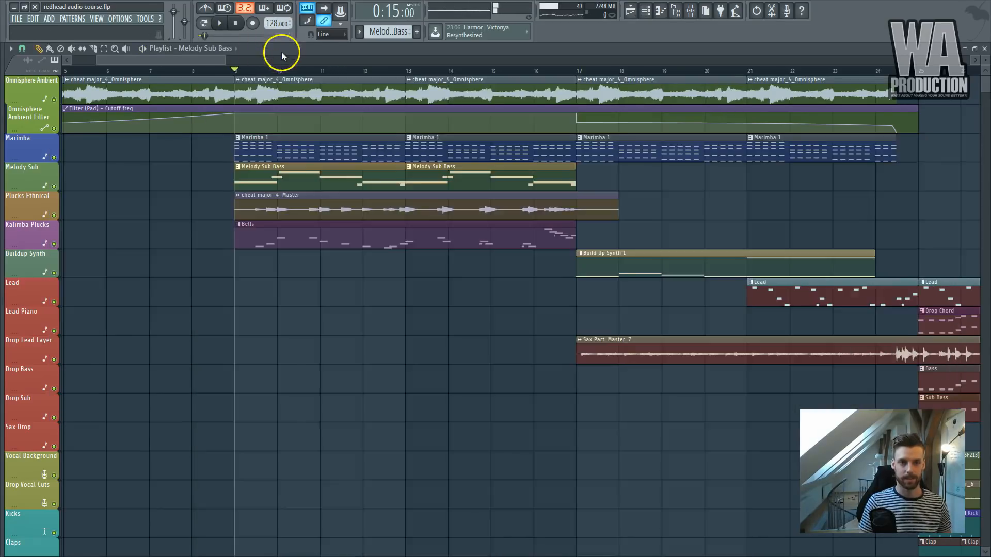
Solo the first breakdown's Snaps track, and add the Breakdown Top Loop, Tambourine, Shaker and breakdown Claps tracks to it.
{"action": "scroll", "coordinate": [268, 167], "scroll_direction": "up", "scroll_amount": 3}
{"action": "scroll", "coordinate": [359, 159], "scroll_direction": "down", "scroll_amount": 4}
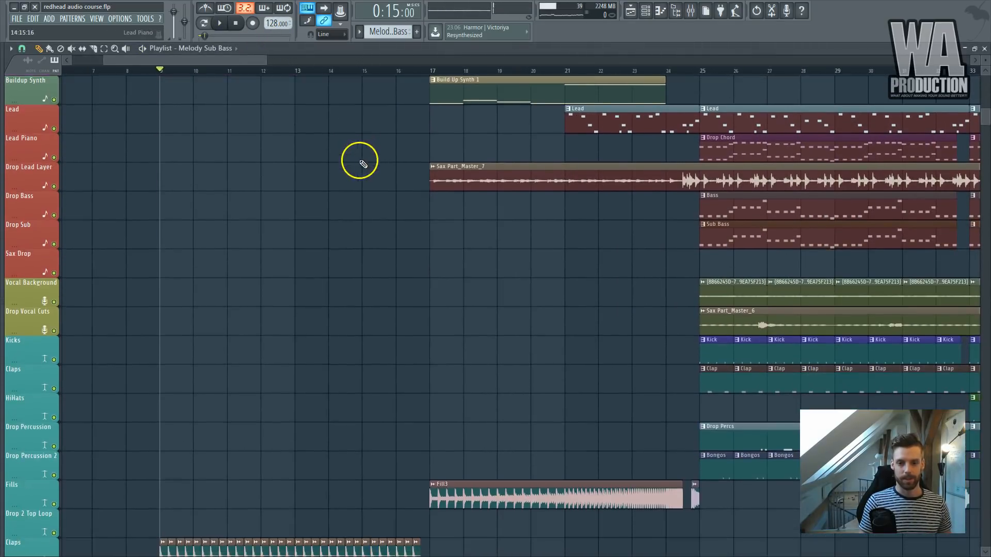
{"action": "scroll", "coordinate": [365, 191], "scroll_direction": "down", "scroll_amount": 2}
{"action": "scroll", "coordinate": [159, 248], "scroll_direction": "up", "scroll_amount": 4}
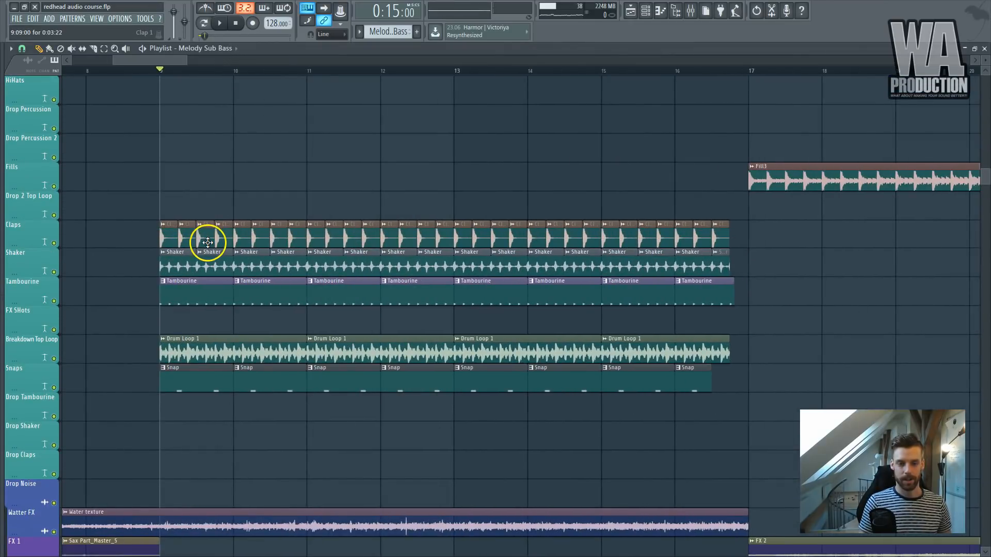
{"action": "scroll", "coordinate": [201, 256], "scroll_direction": "down", "scroll_amount": 1}
{"action": "scroll", "coordinate": [183, 259], "scroll_direction": "up", "scroll_amount": 3}
{"action": "scroll", "coordinate": [181, 258], "scroll_direction": "down", "scroll_amount": 3}
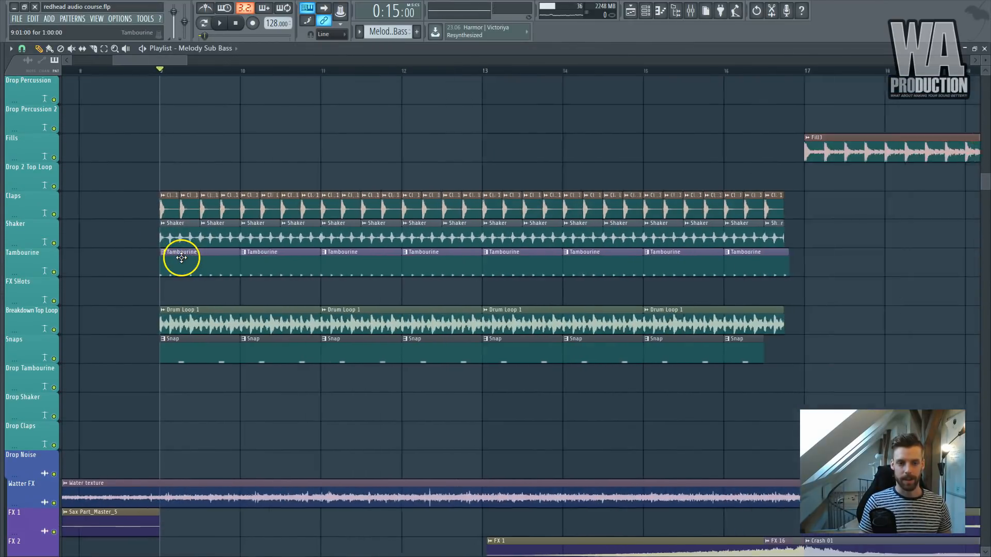
{"action": "right_click", "coordinate": [54, 357]}
{"action": "left_click", "coordinate": [54, 330]}
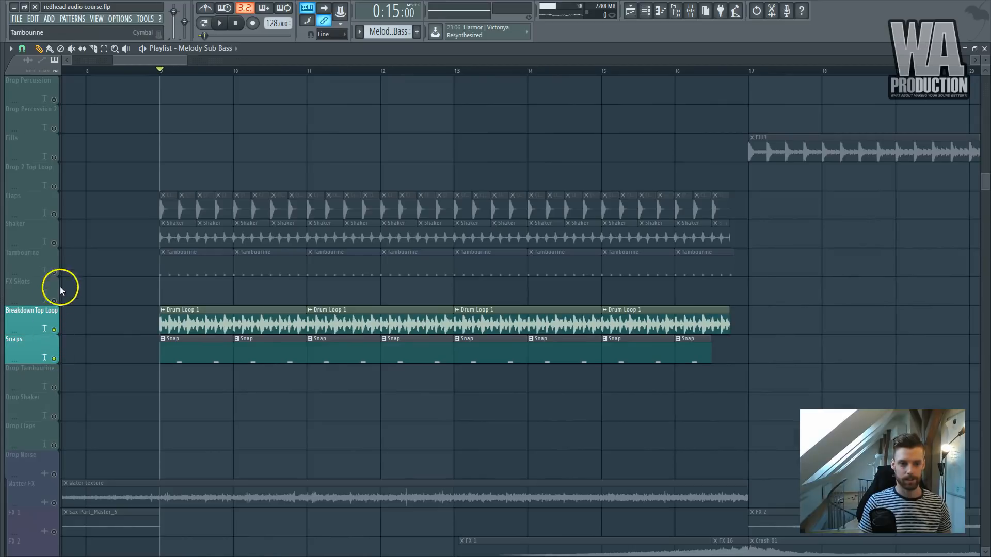
{"action": "left_click", "coordinate": [53, 272]}
{"action": "left_click", "coordinate": [53, 243]}
{"action": "left_click", "coordinate": [54, 214]}
Compare the melodic layers with the soloed percussion tracks, and play the percussion from bar 9.
{"action": "scroll", "coordinate": [133, 276], "scroll_direction": "up", "scroll_amount": 3}
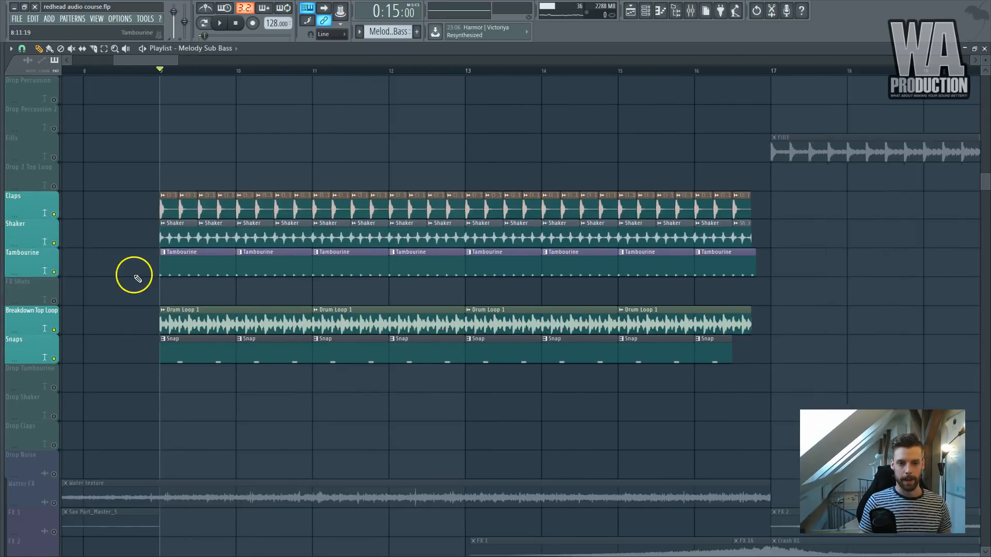
{"action": "scroll", "coordinate": [254, 281], "scroll_direction": "up", "scroll_amount": 3}
{"action": "scroll", "coordinate": [258, 281], "scroll_direction": "up", "scroll_amount": 3}
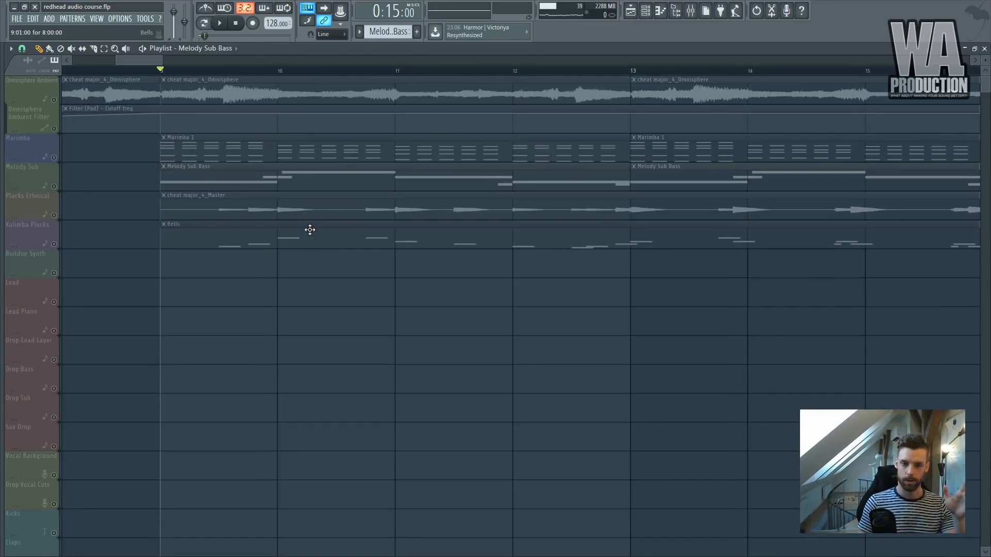
{"action": "scroll", "coordinate": [310, 230], "scroll_direction": "down", "scroll_amount": 5}
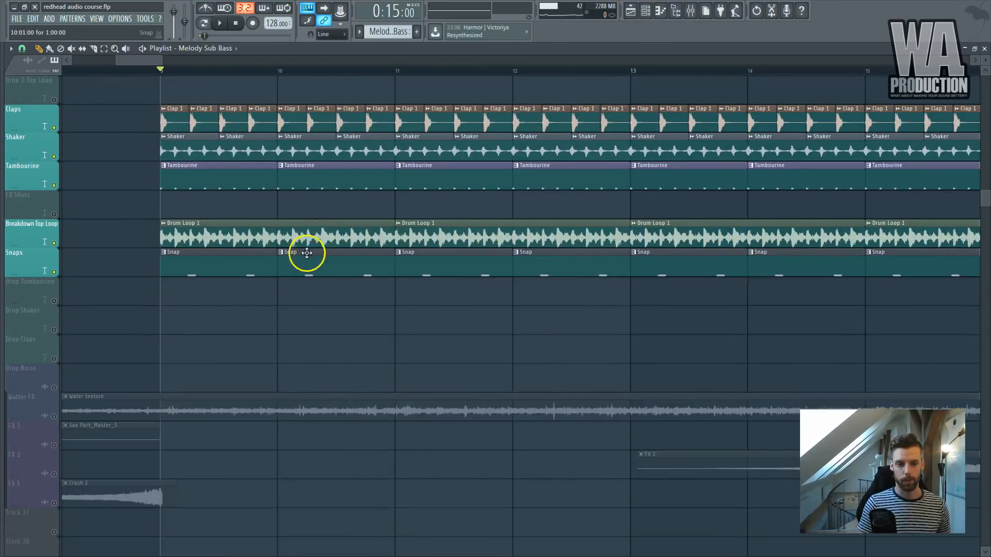
{"action": "scroll", "coordinate": [305, 250], "scroll_direction": "down", "scroll_amount": 3}
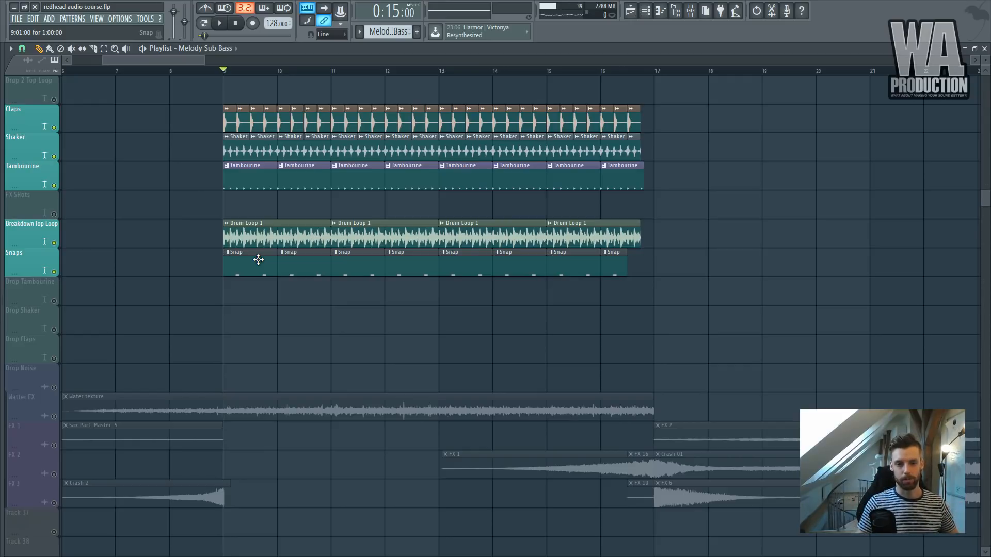
{"action": "scroll", "coordinate": [289, 278], "scroll_direction": "up", "scroll_amount": 3}
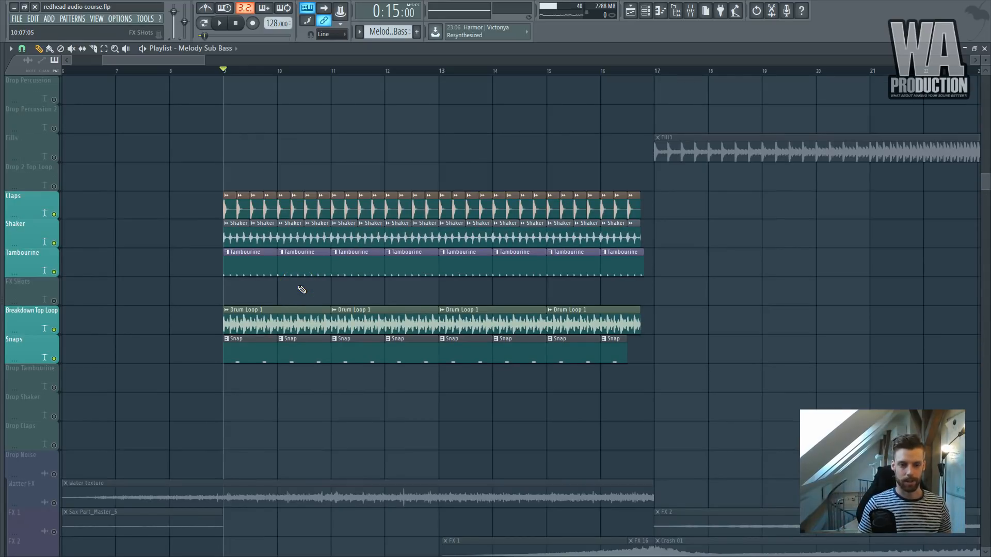
{"action": "scroll", "coordinate": [460, 310], "scroll_direction": "up", "scroll_amount": 3}
{"action": "key", "text": "space"}
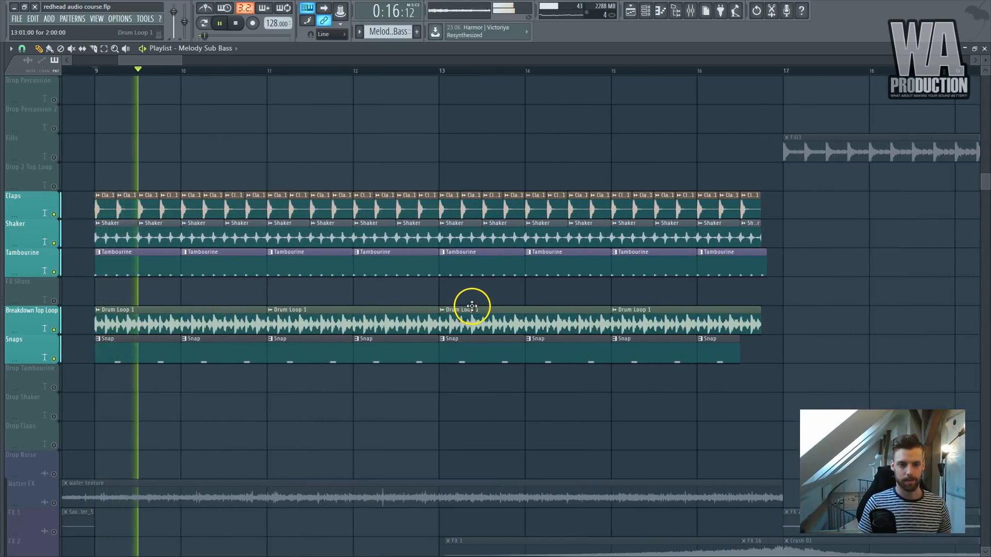
Stop playback, solo the breakdown Claps track, and reactivate Shaker, Tambourine, Breakdown Top Loop and Snaps one after another.
{"action": "right_click", "coordinate": [54, 214]}
{"action": "left_click", "coordinate": [53, 243]}
{"action": "key", "text": "space"}
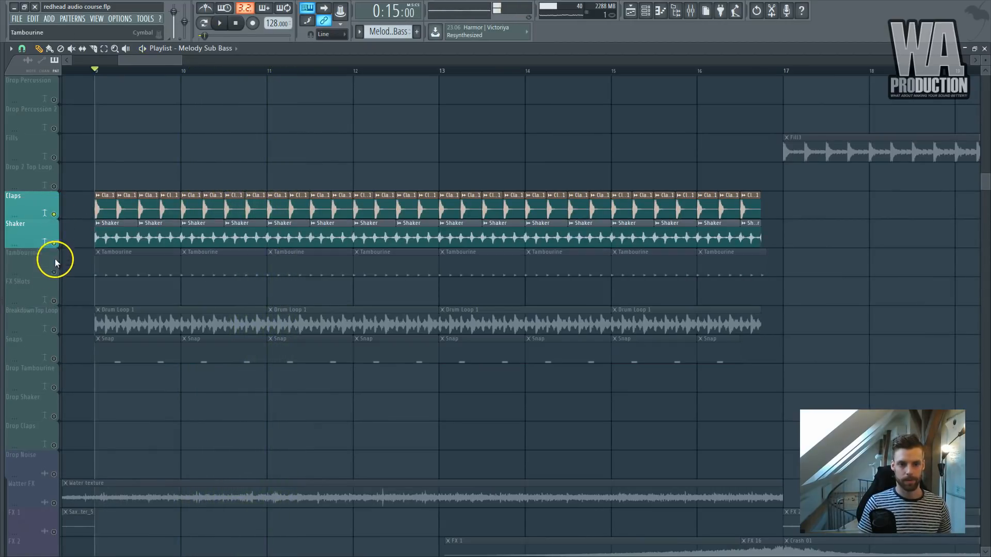
{"action": "left_click", "coordinate": [53, 272]}
{"action": "left_click", "coordinate": [54, 330]}
{"action": "left_click", "coordinate": [53, 359]}
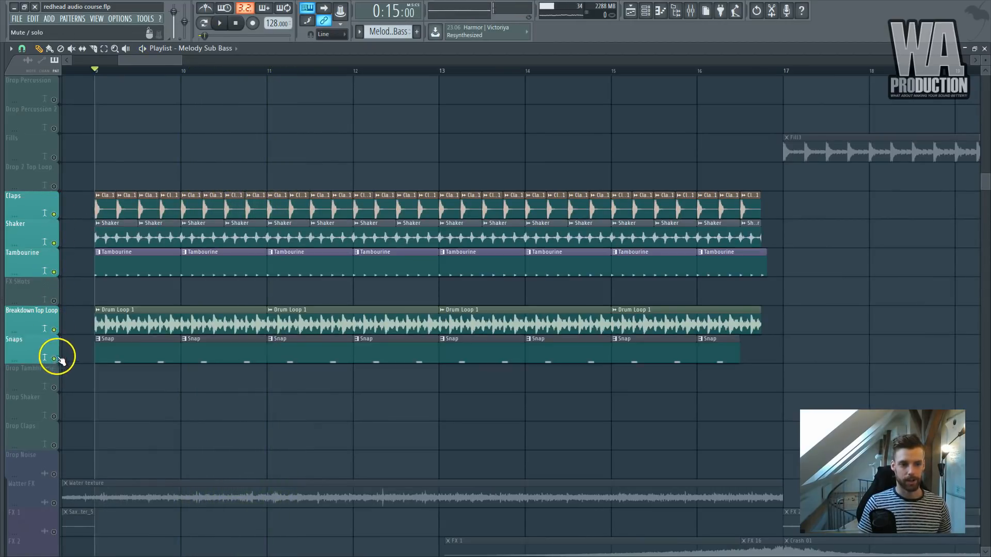
Play the soloed breakdown percussion from bar 9, and reactivate all the muted tracks during playback.
{"action": "key", "text": "space"}
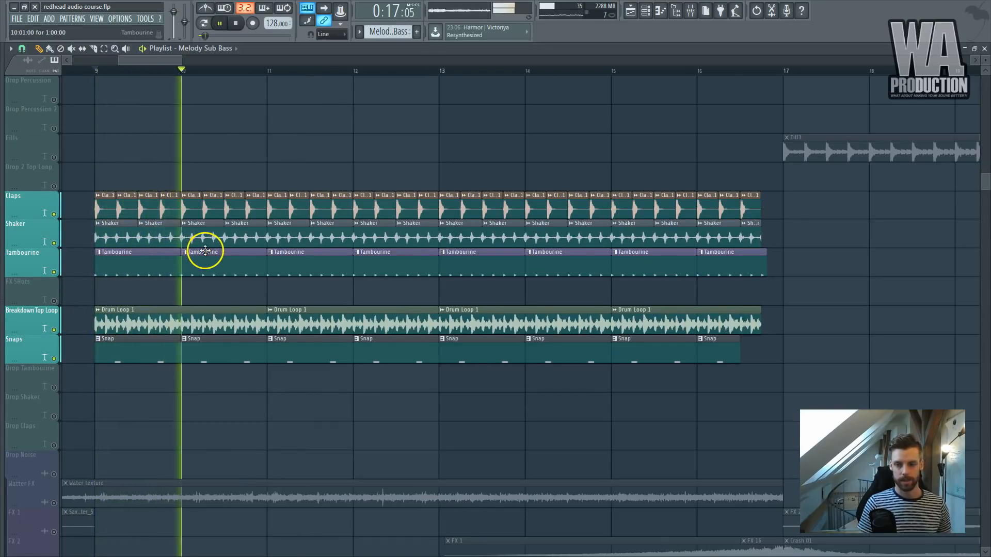
{"action": "scroll", "coordinate": [222, 263], "scroll_direction": "down", "scroll_amount": 3, "text": "ctrl"}
{"action": "scroll", "coordinate": [31, 382], "scroll_direction": "up", "scroll_amount": 5}
{"action": "right_click", "coordinate": [52, 417]}
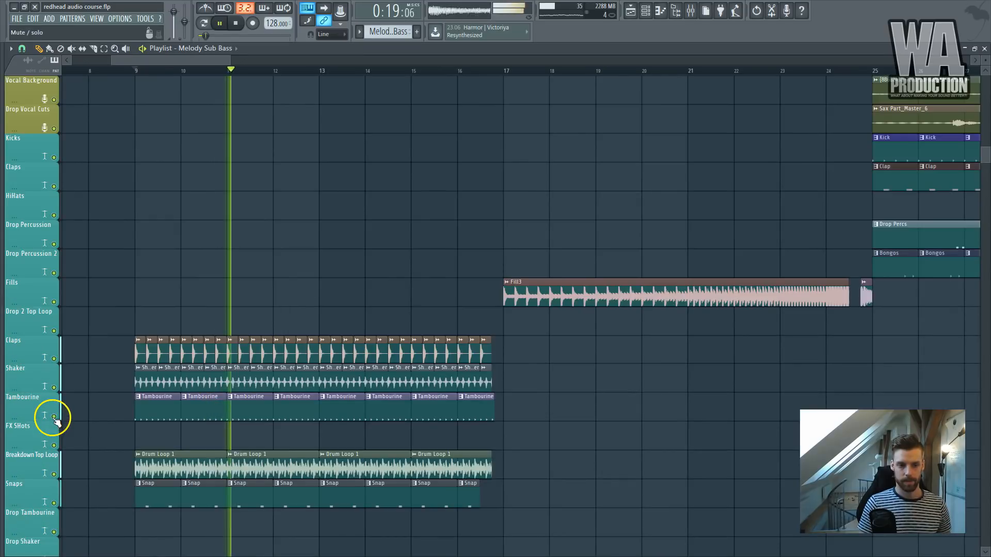
Examine the Water texture and FX 1 to FX 3 tracks while the full breakdown plays, and stop playback.
{"action": "scroll", "coordinate": [129, 387], "scroll_direction": "down", "scroll_amount": 10}
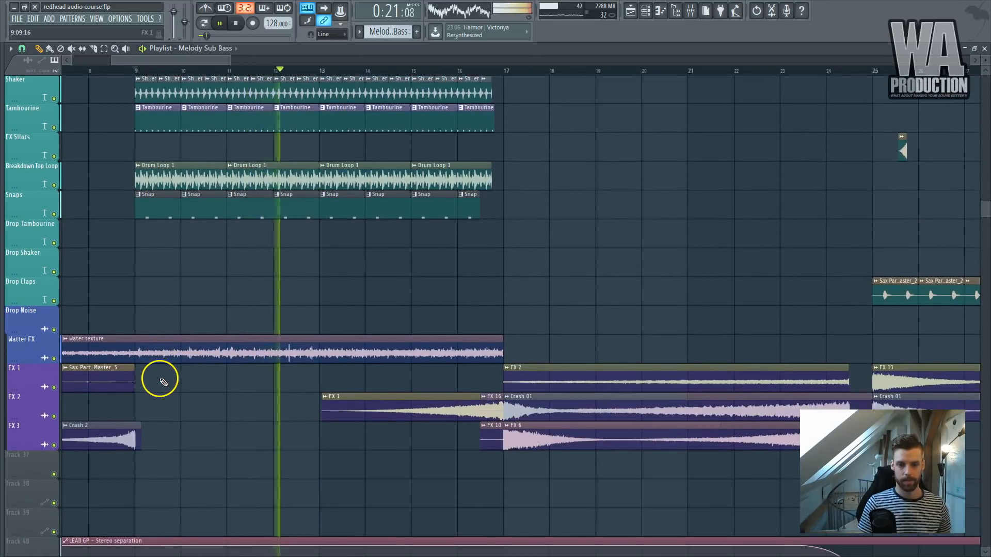
{"action": "scroll", "coordinate": [375, 370], "scroll_direction": "down", "scroll_amount": 2, "text": "ctrl"}
{"action": "scroll", "coordinate": [433, 349], "scroll_direction": "up", "scroll_amount": 1, "text": "ctrl"}
{"action": "scroll", "coordinate": [436, 349], "scroll_direction": "up", "scroll_amount": 2, "text": "ctrl"}
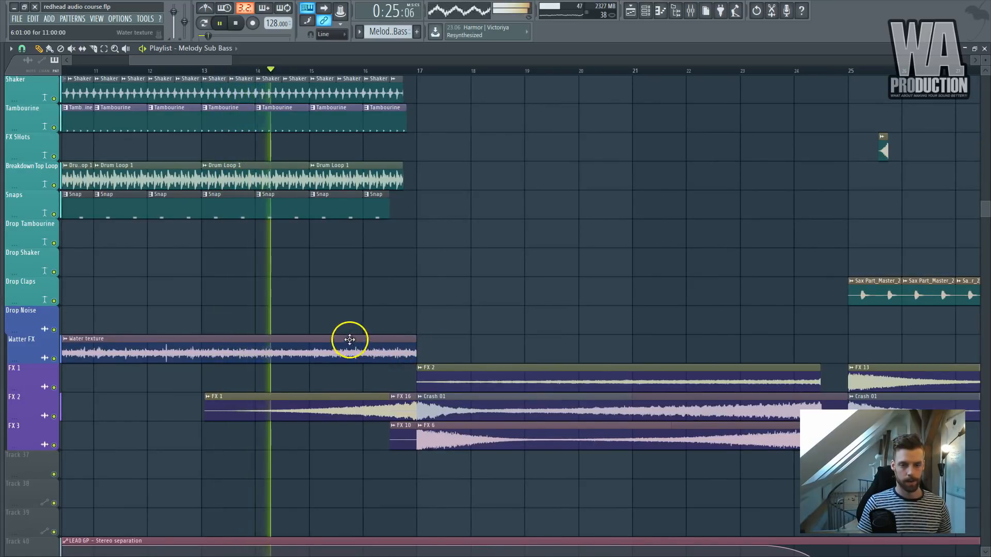
{"action": "scroll", "coordinate": [350, 339], "scroll_direction": "up", "scroll_amount": 3, "text": "ctrl"}
{"action": "key", "text": "space"}
Open the Drum Loop 1 clip at bar 15 on the Breakdown Top Loop track, and close it again.
{"action": "scroll", "coordinate": [309, 258], "scroll_direction": "up", "scroll_amount": 3}
{"action": "double_click", "coordinate": [305, 261]}
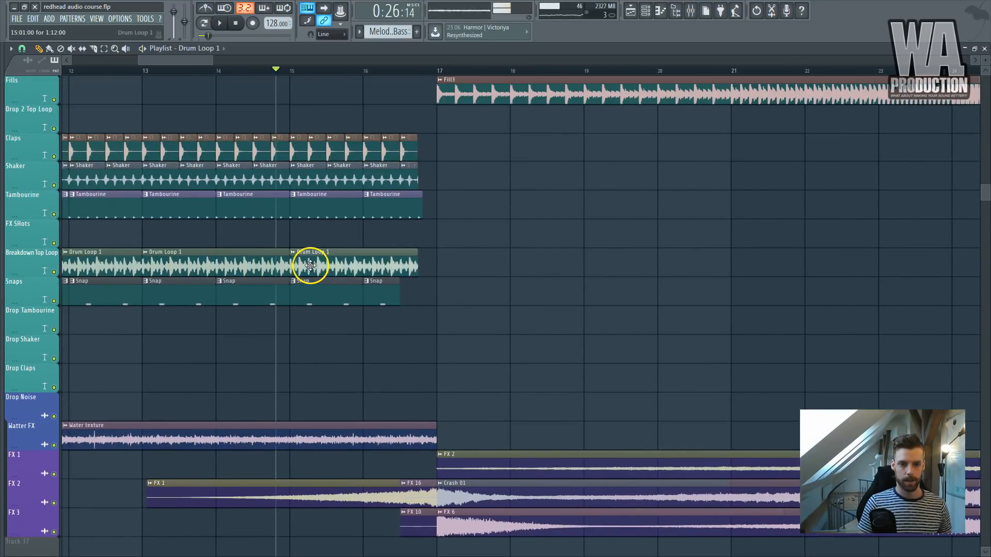
{"action": "key", "text": "Escape"}
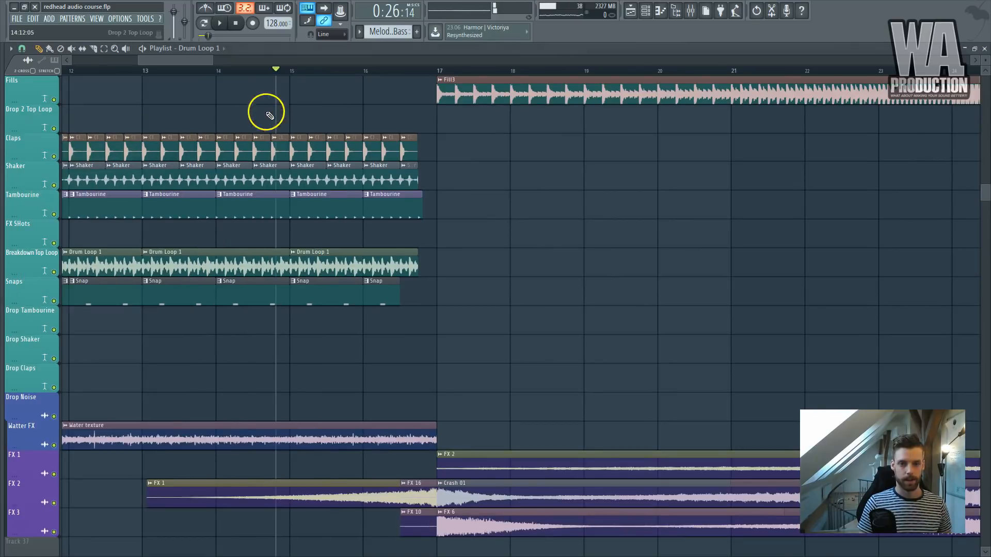
Play the full arrangement from bar 15 toward the build-up, and stop playback.
{"action": "scroll", "coordinate": [311, 204], "scroll_direction": "up", "scroll_amount": 5}
{"action": "left_click", "coordinate": [290, 70]}
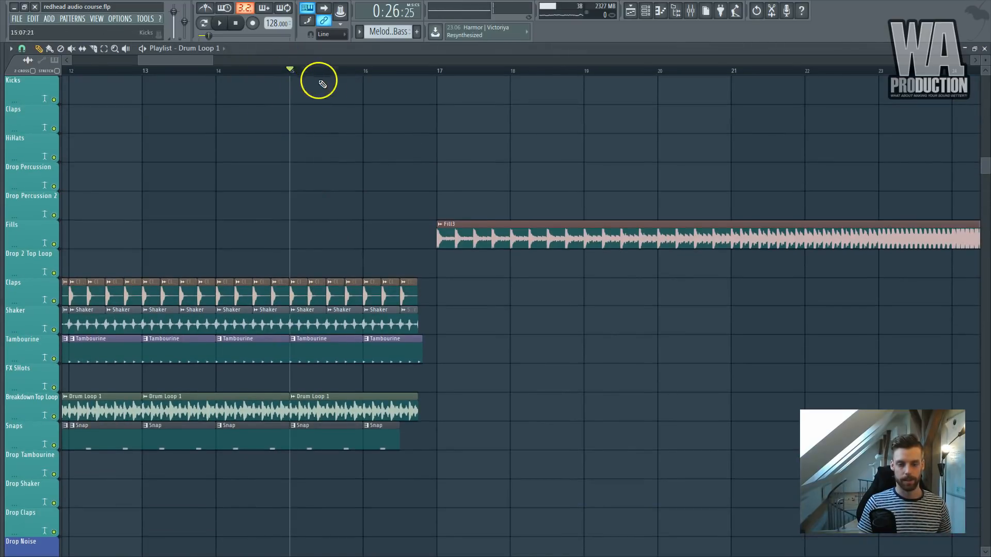
{"action": "scroll", "coordinate": [413, 144], "scroll_direction": "up", "scroll_amount": 5}
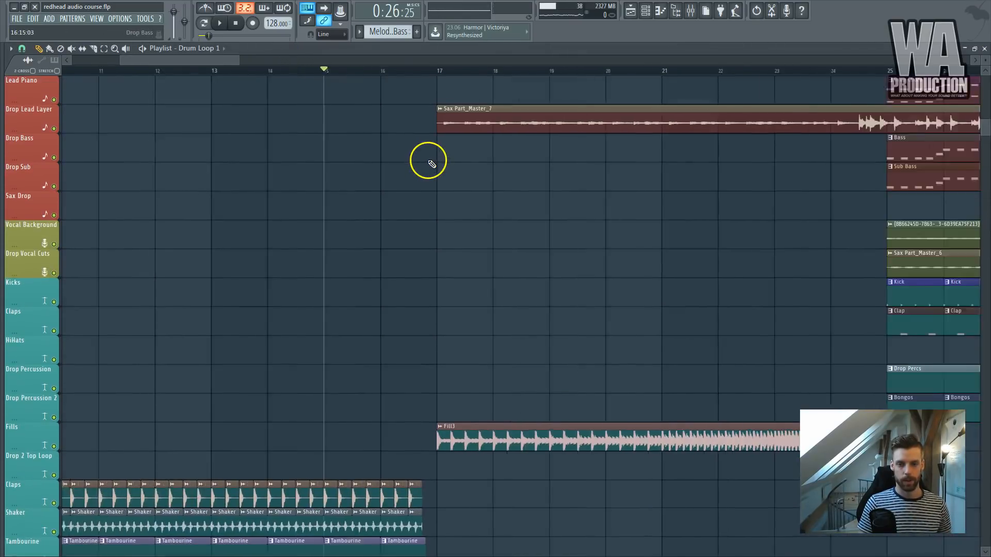
{"action": "scroll", "coordinate": [449, 166], "scroll_direction": "down", "scroll_amount": 3}
{"action": "scroll", "coordinate": [452, 174], "scroll_direction": "down", "scroll_amount": 5}
{"action": "key", "text": "space"}
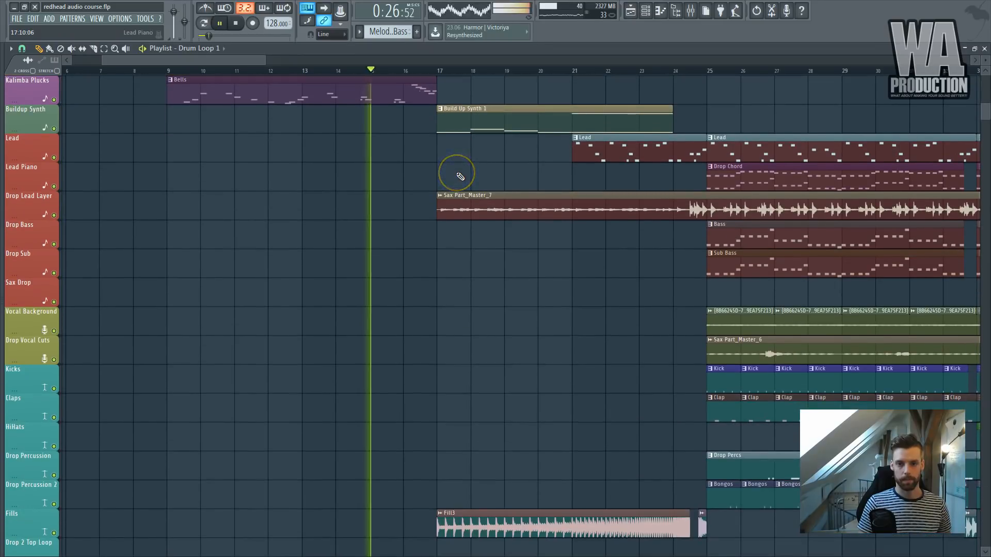
{"action": "scroll", "coordinate": [330, 155], "scroll_direction": "up", "scroll_amount": 3}
{"action": "key", "text": "space"}
Open the Kalimba Plucks' Bells pattern in the piano roll, and examine its Synth notes and velocities.
{"action": "double_click", "coordinate": [333, 176]}
{"action": "left_click", "coordinate": [462, 204]}
{"action": "scroll", "coordinate": [387, 199], "scroll_direction": "up", "scroll_amount": 3}
{"action": "scroll", "coordinate": [549, 288], "scroll_direction": "up", "scroll_amount": 2, "text": "ctrl"}
{"action": "scroll", "coordinate": [569, 320], "scroll_direction": "down", "scroll_amount": 3, "text": "ctrl"}
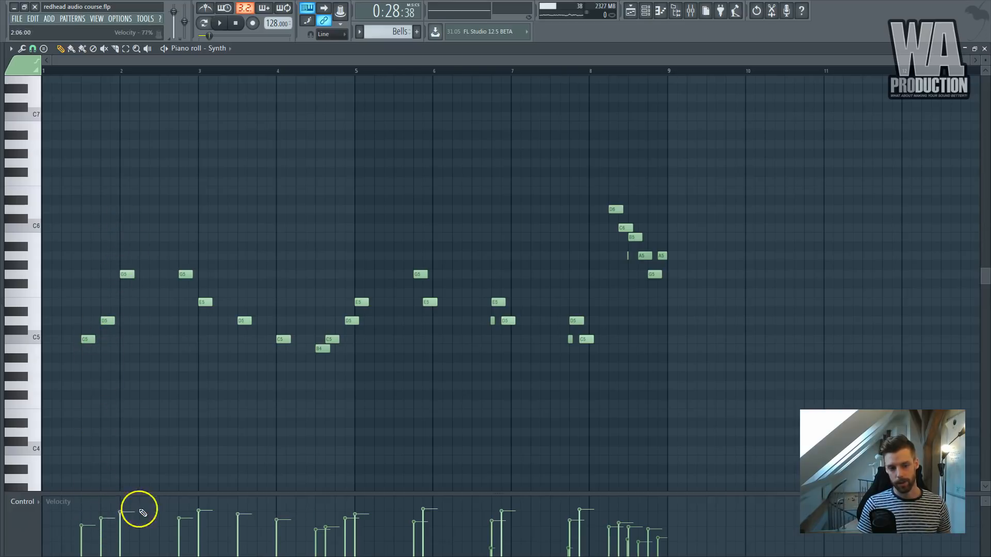
Switch to pattern playback, play the Bells pattern from the middle of bar 6, and examine its short low-velocity notes.
{"action": "scroll", "coordinate": [469, 383], "scroll_direction": "up", "scroll_amount": 5}
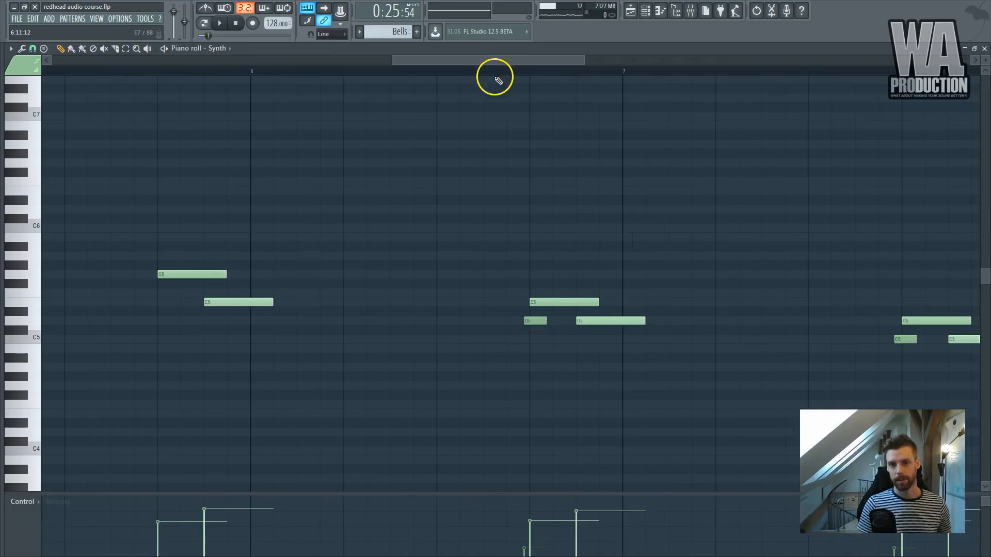
{"action": "left_click", "coordinate": [203, 22]}
{"action": "left_click", "coordinate": [457, 71]}
{"action": "key", "text": "space"}
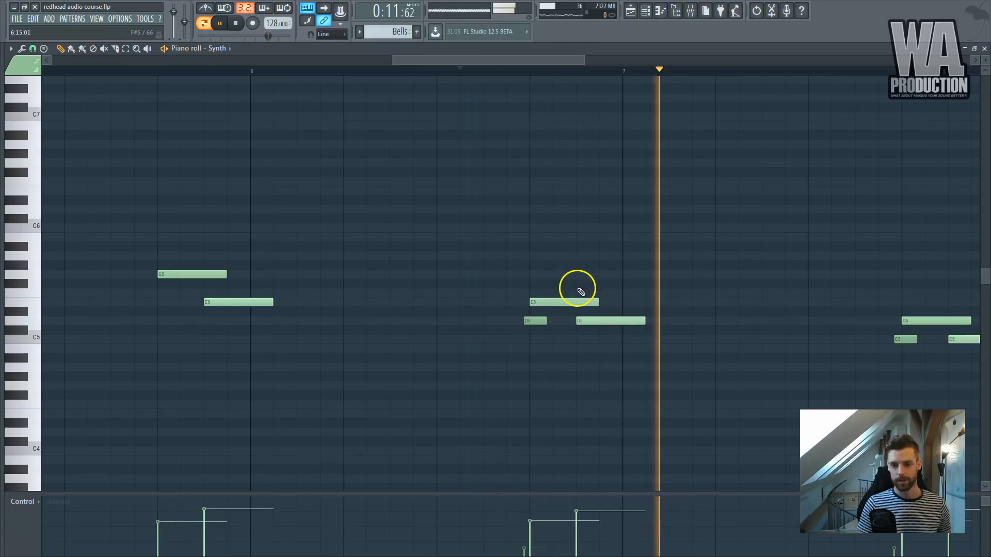
{"action": "scroll", "coordinate": [581, 292], "scroll_direction": "down", "scroll_amount": 4}
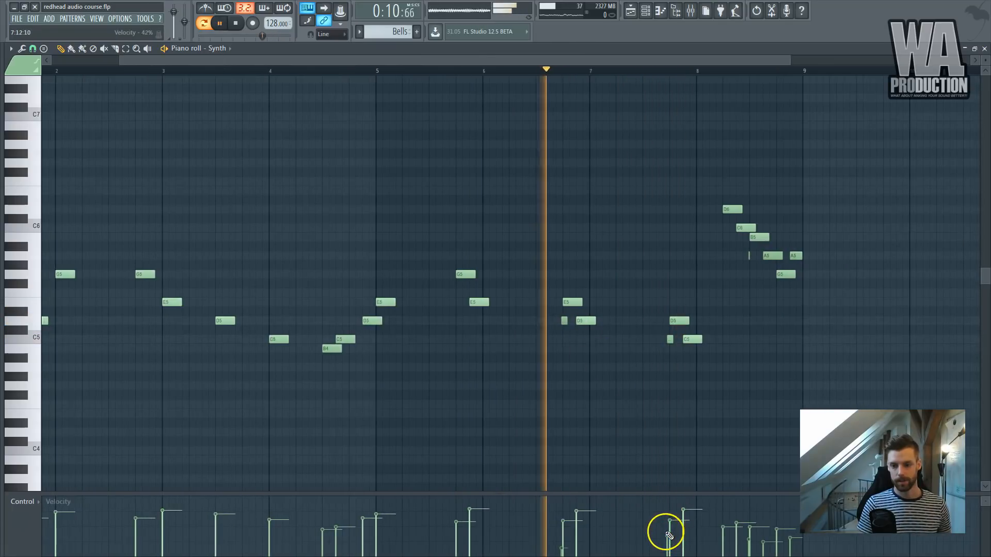
Raise the velocity of the short D5 grace note just before bar 7 to about 77%, and play that passage.
{"action": "key", "text": "space"}
{"action": "left_click_drag", "start_coordinate": [559, 509], "coordinate": [558, 541]}
{"action": "key", "text": "space"}
{"action": "key", "text": "space"}
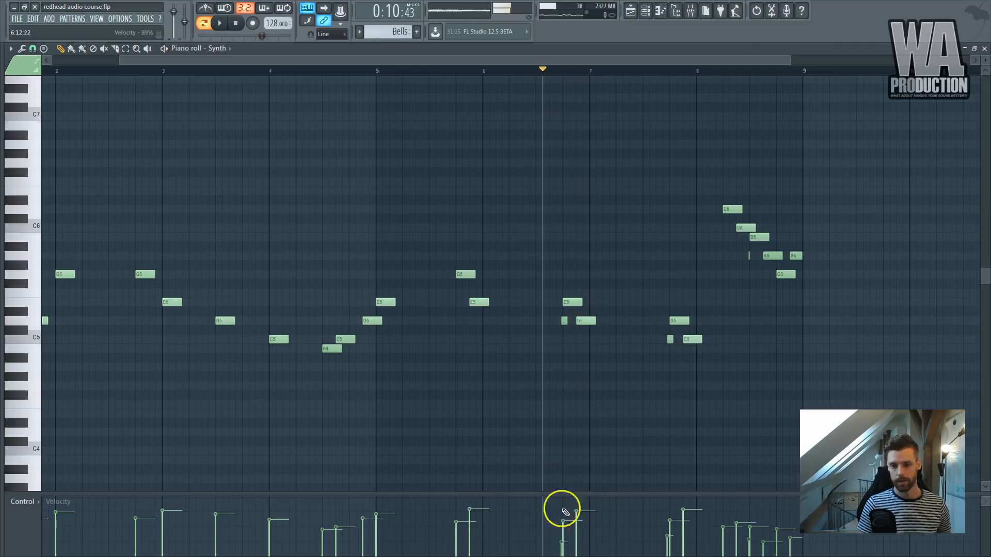
{"action": "scroll", "coordinate": [581, 449], "scroll_direction": "up", "scroll_amount": 4}
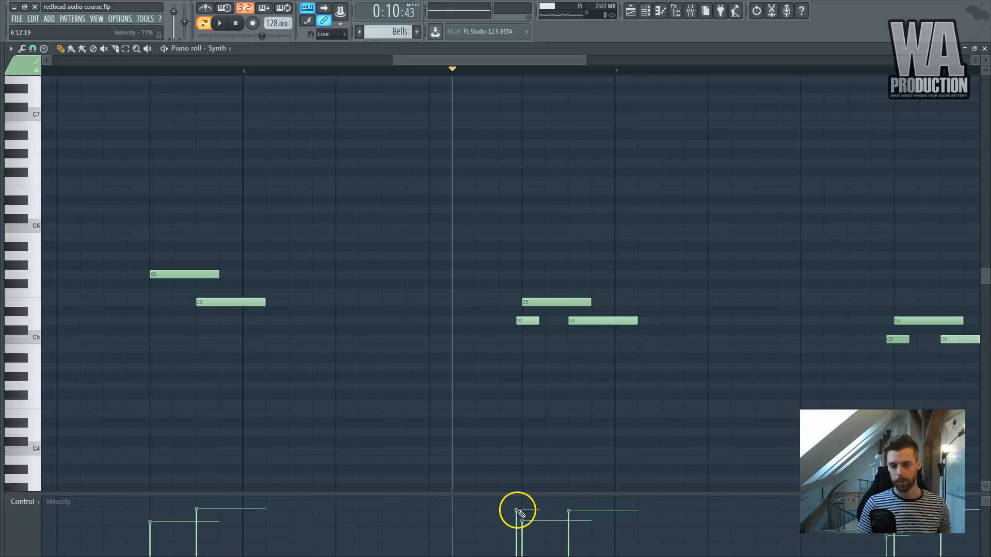
{"action": "key", "text": "space"}
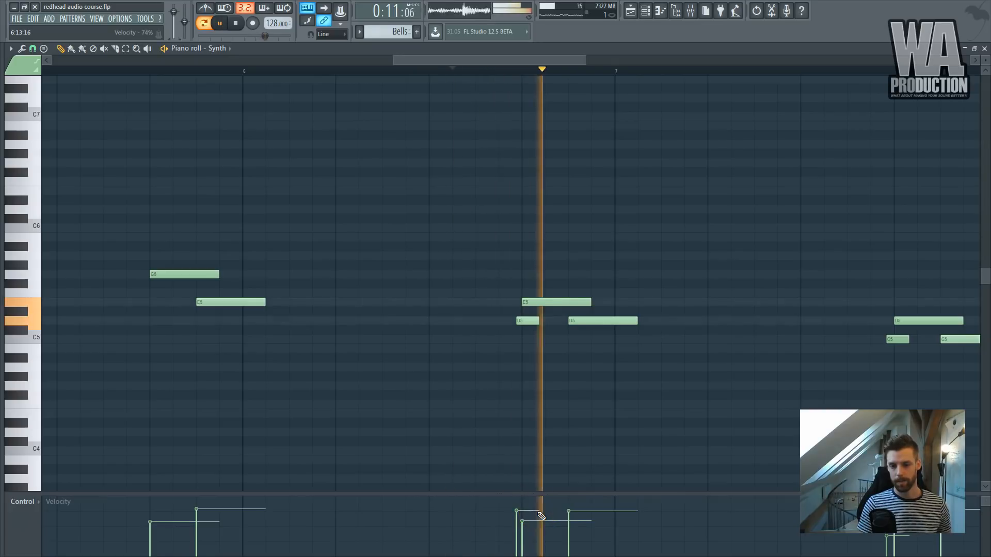
{"action": "key", "text": "space"}
Lower the short D5 grace note's velocity to 20%, and replay the passage.
{"action": "left_click_drag", "start_coordinate": [517, 513], "coordinate": [517, 547]}
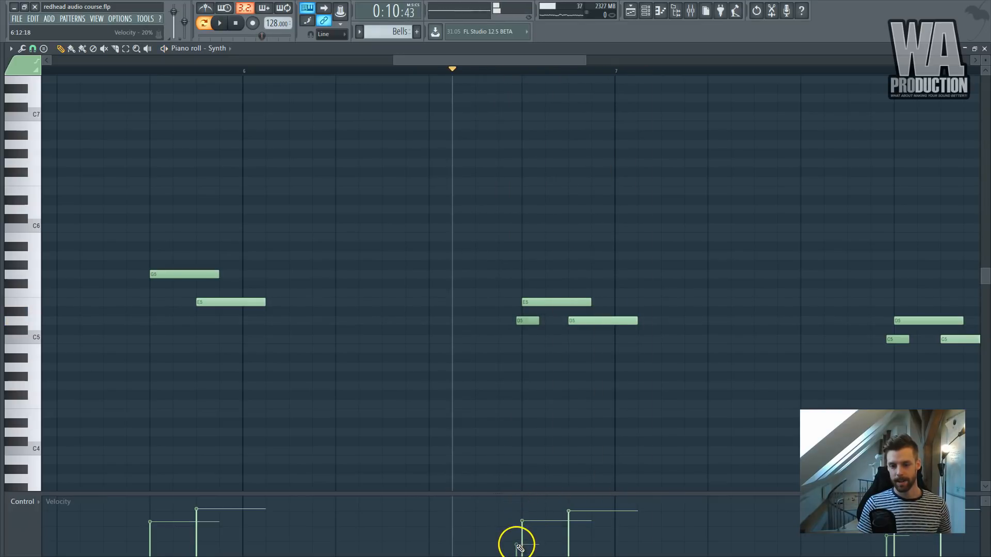
{"action": "scroll", "coordinate": [537, 484], "scroll_direction": "down", "scroll_amount": 4}
{"action": "scroll", "coordinate": [557, 476], "scroll_direction": "up", "scroll_amount": 3}
{"action": "key", "text": "space"}
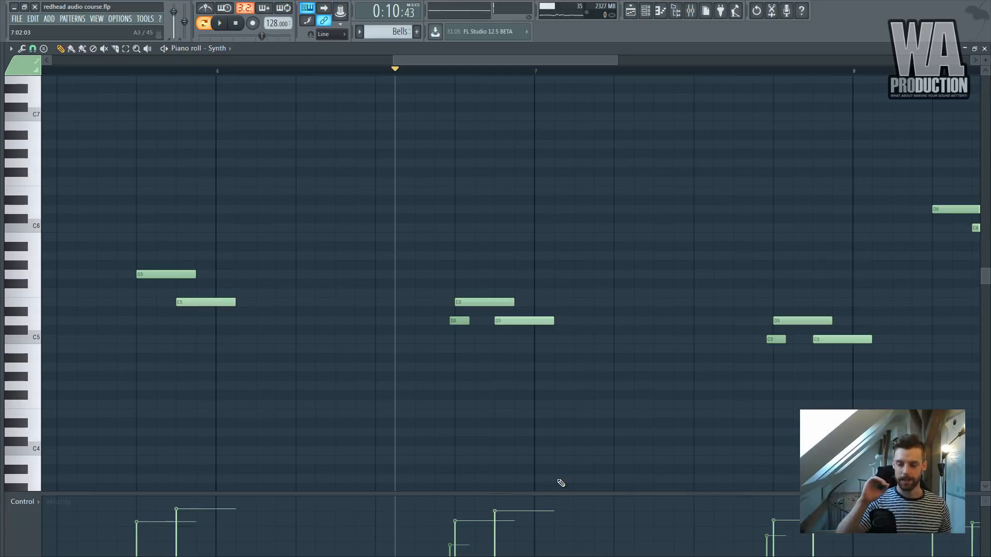
Examine the short grace notes in bars 6 to 8 of the Bells pattern, and compare them with the rest of the melody.
{"action": "scroll", "coordinate": [560, 481], "scroll_direction": "down", "scroll_amount": 3}
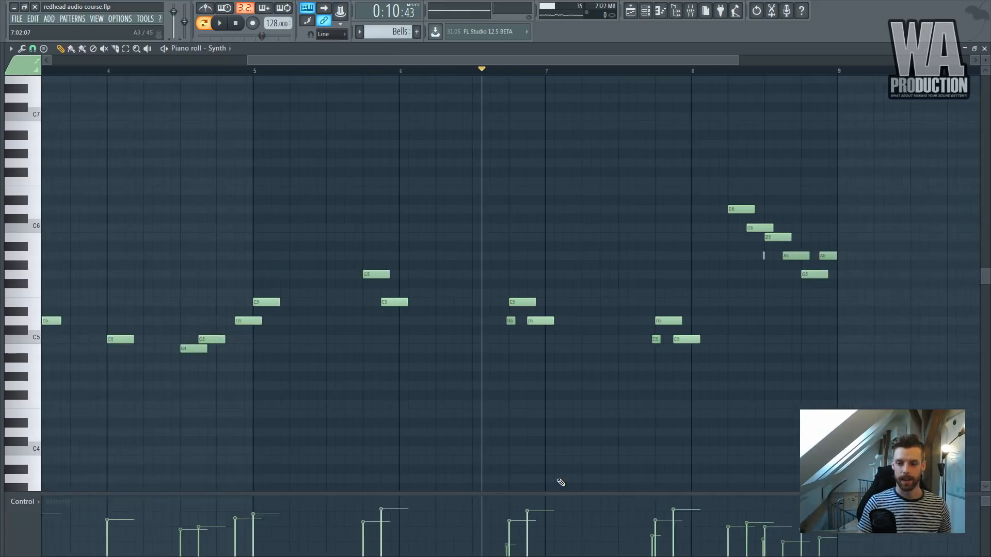
{"action": "scroll", "coordinate": [654, 473], "scroll_direction": "up", "scroll_amount": 4}
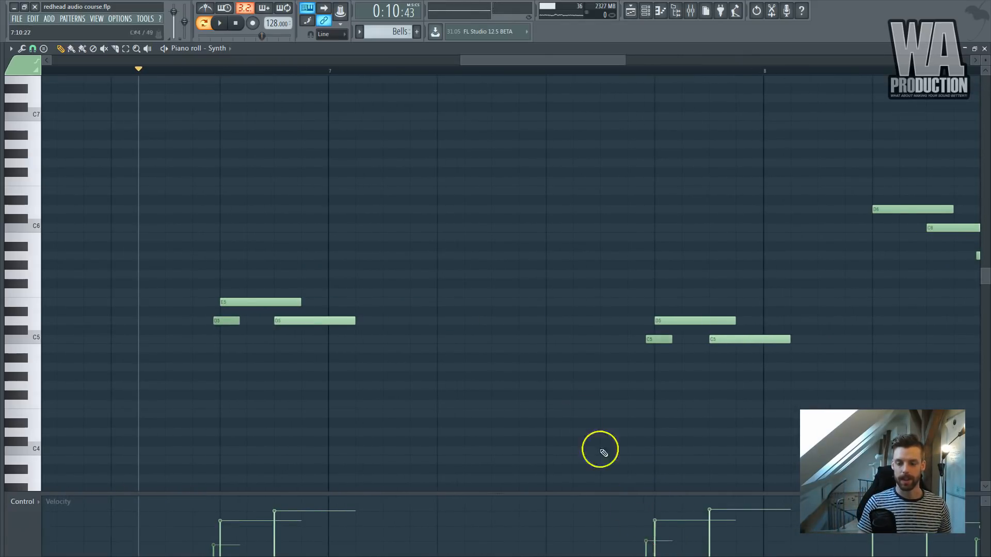
{"action": "scroll", "coordinate": [619, 434], "scroll_direction": "down", "scroll_amount": 3}
{"action": "scroll", "coordinate": [692, 320], "scroll_direction": "up", "scroll_amount": 2}
{"action": "scroll", "coordinate": [553, 299], "scroll_direction": "up", "scroll_amount": 3}
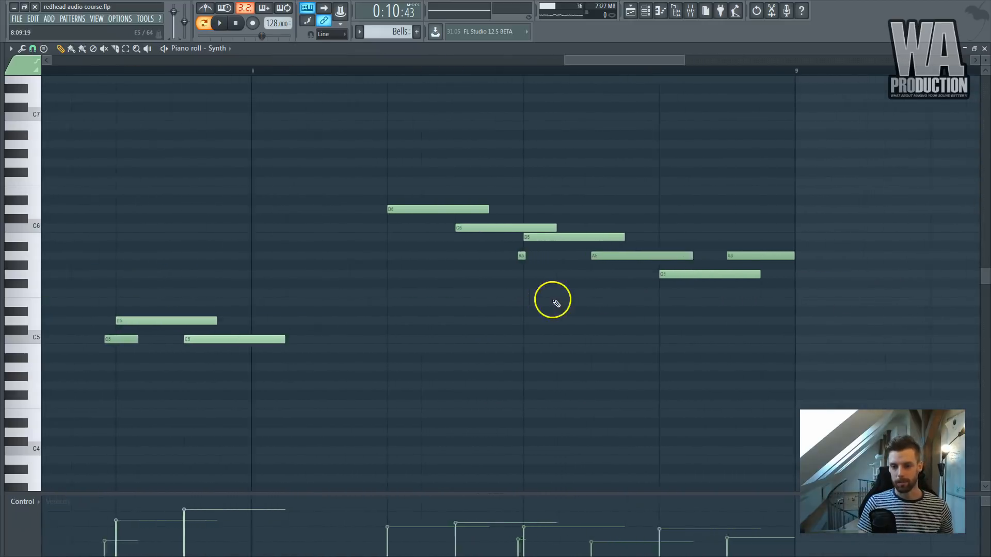
{"action": "scroll", "coordinate": [516, 265], "scroll_direction": "up", "scroll_amount": 3}
{"action": "scroll", "coordinate": [519, 272], "scroll_direction": "down", "scroll_amount": 4}
{"action": "scroll", "coordinate": [518, 272], "scroll_direction": "down", "scroll_amount": 3}
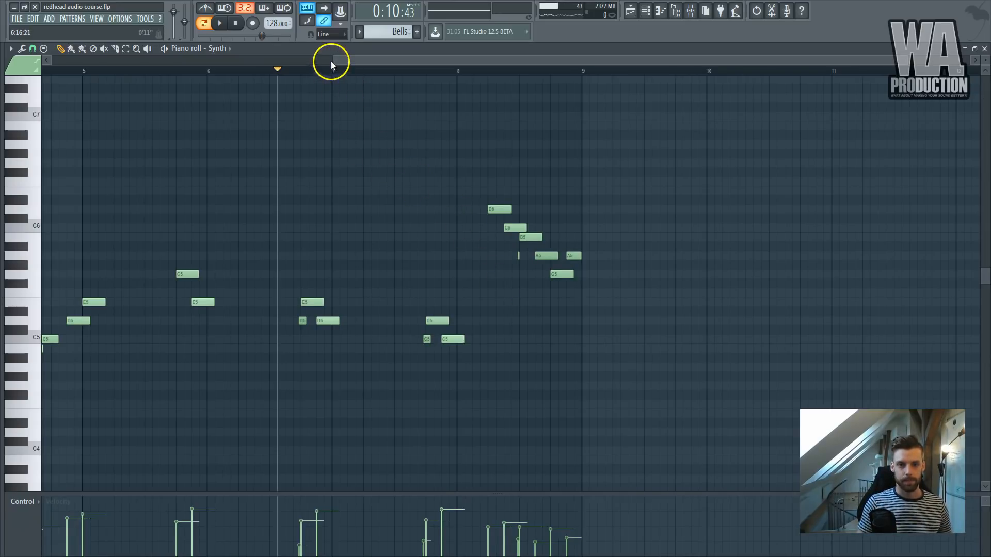
{"action": "left_click_drag", "start_coordinate": [333, 60], "coordinate": [129, 60]}
{"action": "scroll", "coordinate": [277, 262], "scroll_direction": "down", "scroll_amount": 5}
{"action": "scroll", "coordinate": [281, 268], "scroll_direction": "up", "scroll_amount": 6}
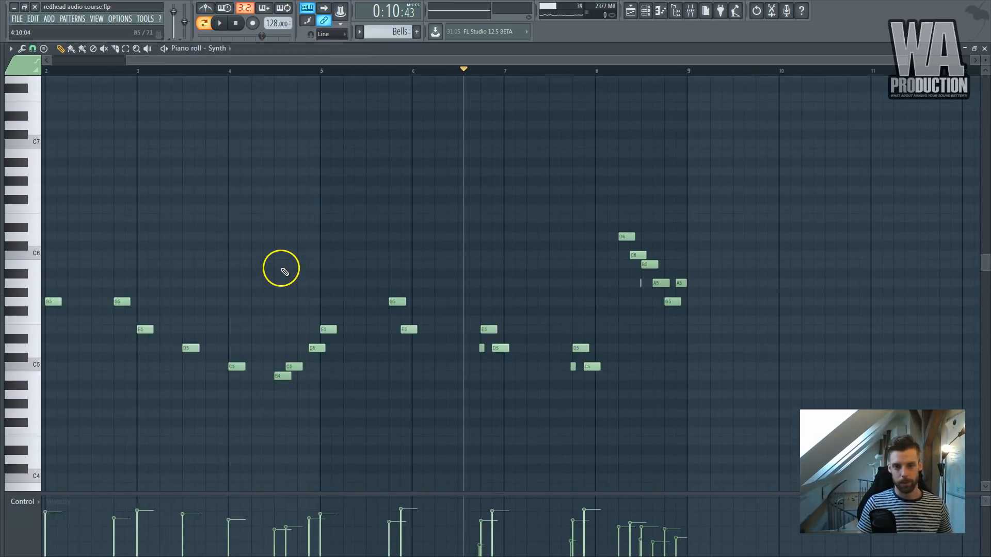
{"action": "scroll", "coordinate": [288, 272], "scroll_direction": "down", "scroll_amount": 2}
Close the piano roll and the Channel rack to return to the top of the Playlist.
{"action": "key", "text": "Escape"}
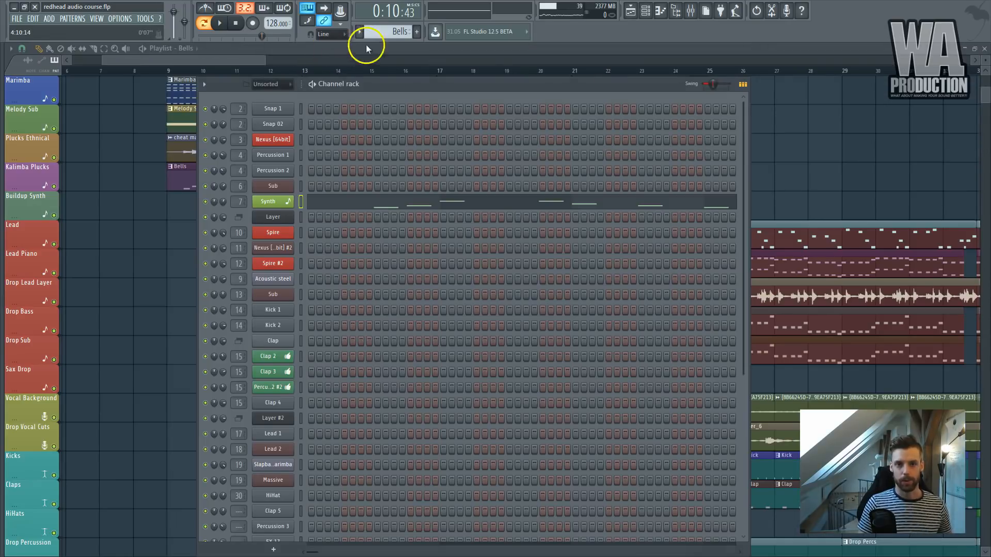
{"action": "key", "text": "Escape"}
{"action": "scroll", "coordinate": [408, 122], "scroll_direction": "up", "scroll_amount": 2}
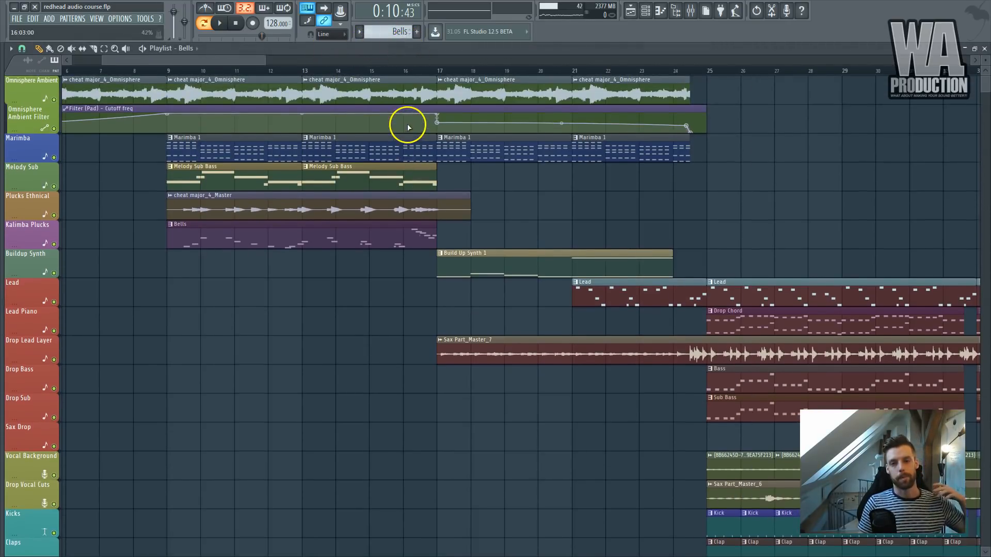
Play the full arrangement from bar 16 through the build-up to bar 25, following its melodic, percussion, FX and automation tracks, and stop playback.
{"action": "left_click", "coordinate": [403, 71]}
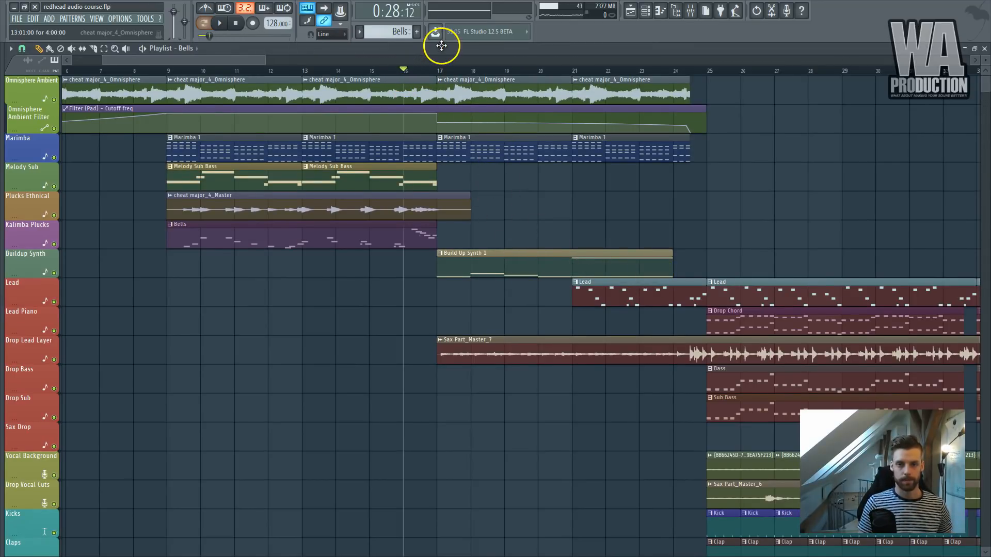
{"action": "key", "text": "space"}
{"action": "scroll", "coordinate": [473, 180], "scroll_direction": "down", "scroll_amount": 5}
{"action": "scroll", "coordinate": [474, 180], "scroll_direction": "up", "scroll_amount": 3}
{"action": "scroll", "coordinate": [465, 186], "scroll_direction": "up", "scroll_amount": 5}
{"action": "scroll", "coordinate": [461, 189], "scroll_direction": "down", "scroll_amount": 2}
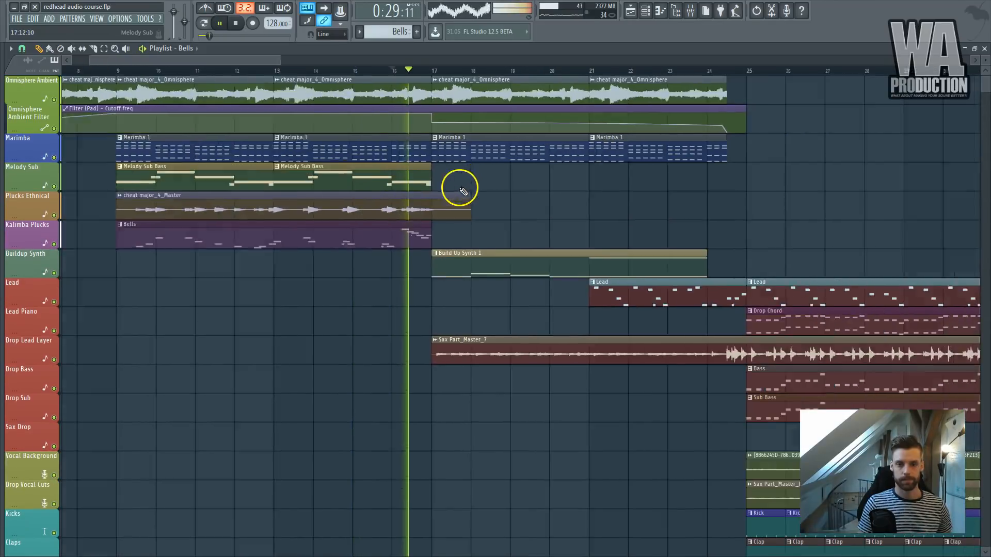
{"action": "scroll", "coordinate": [517, 207], "scroll_direction": "right", "scroll_amount": 2}
{"action": "scroll", "coordinate": [640, 236], "scroll_direction": "down", "scroll_amount": 8}
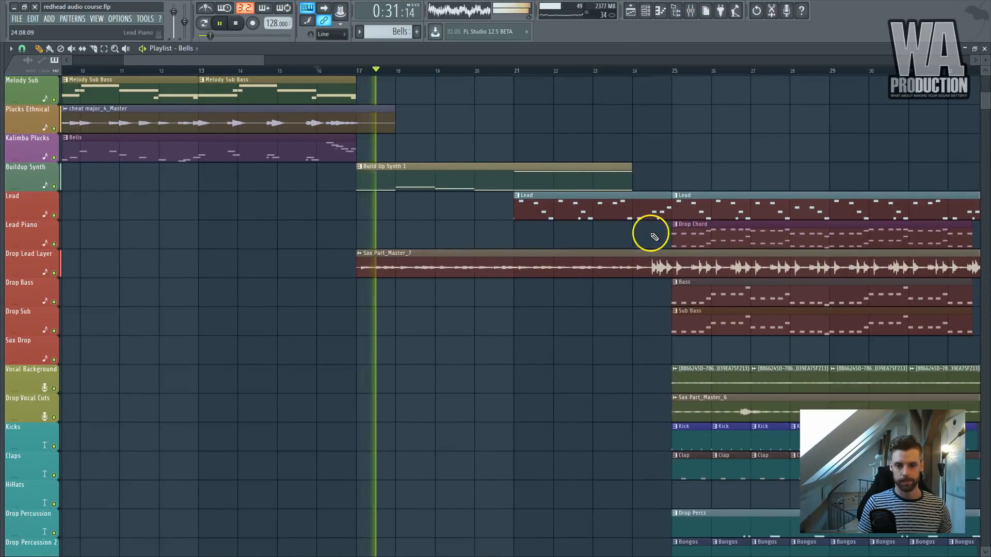
{"action": "scroll", "coordinate": [628, 243], "scroll_direction": "down", "scroll_amount": 20}
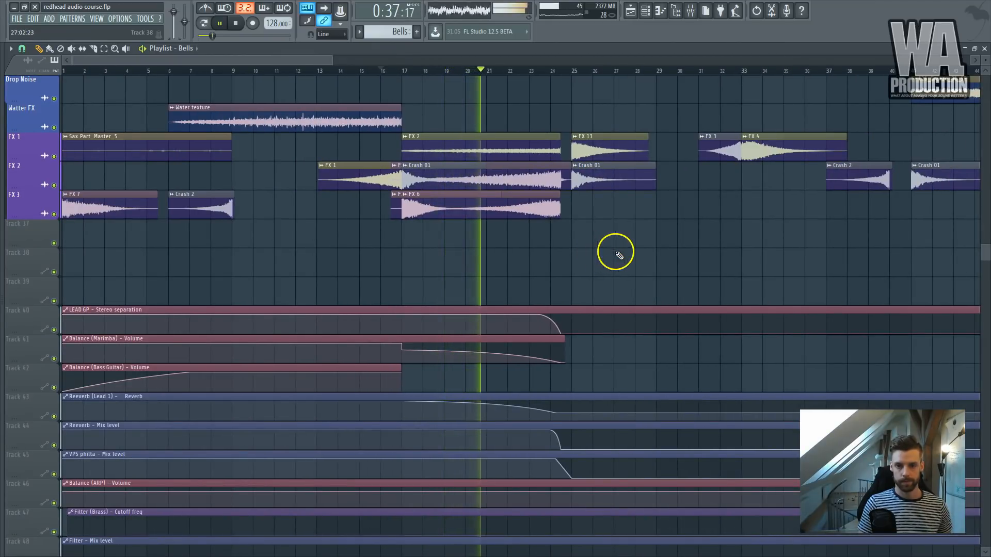
{"action": "scroll", "coordinate": [630, 253], "scroll_direction": "up", "scroll_amount": 4}
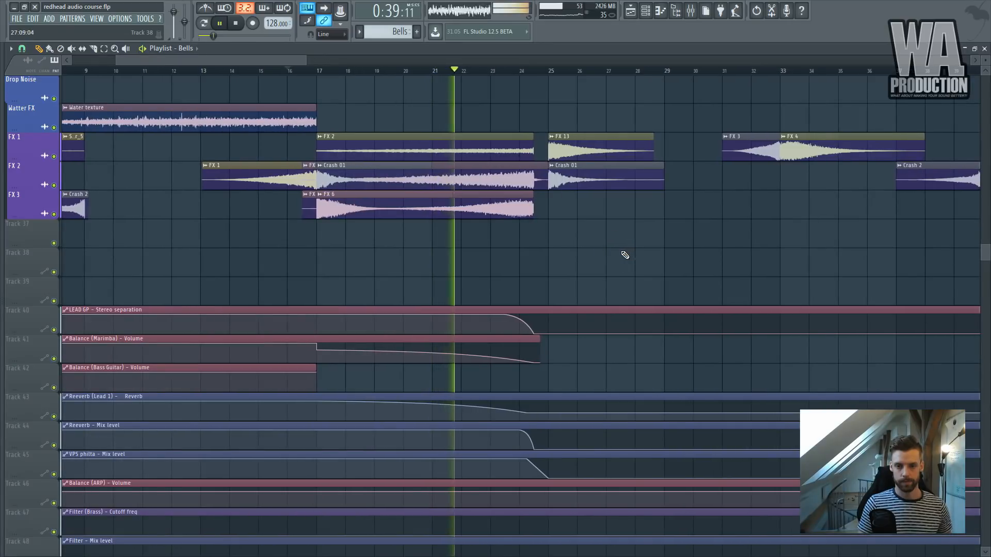
{"action": "scroll", "coordinate": [619, 255], "scroll_direction": "up", "scroll_amount": 5}
{"action": "scroll", "coordinate": [619, 255], "scroll_direction": "up", "scroll_amount": 16}
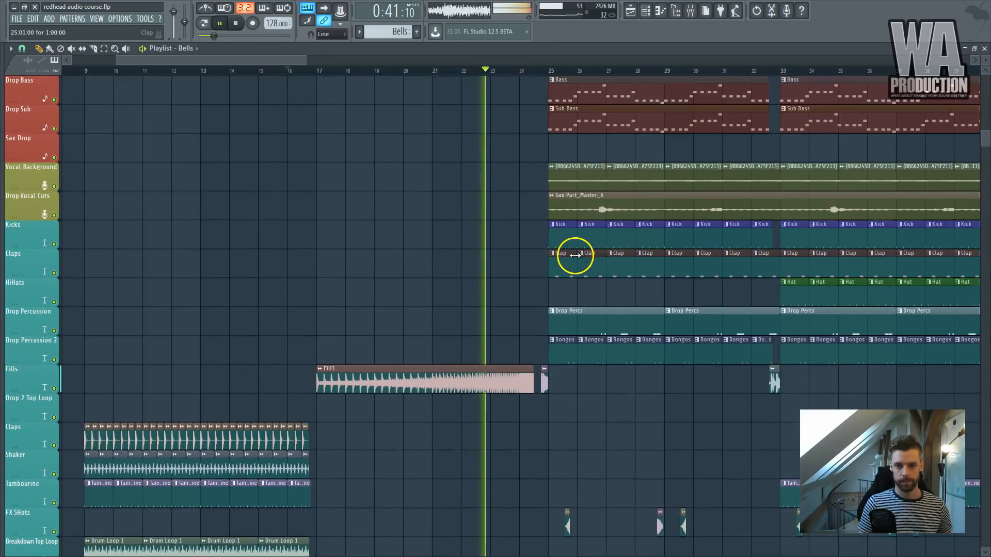
{"action": "scroll", "coordinate": [565, 256], "scroll_direction": "up", "scroll_amount": 5}
{"action": "scroll", "coordinate": [525, 255], "scroll_direction": "up", "scroll_amount": 7}
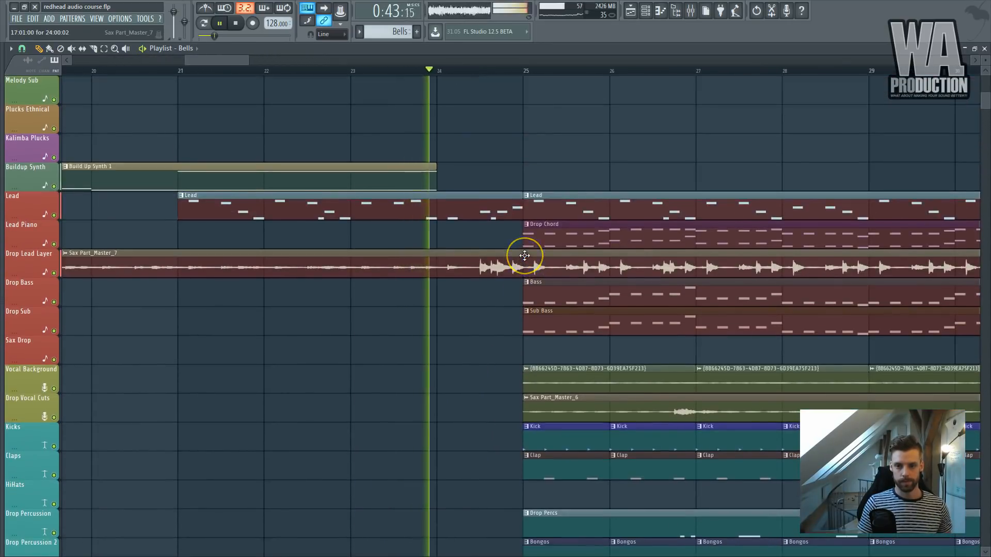
{"action": "scroll", "coordinate": [524, 255], "scroll_direction": "down", "scroll_amount": 6}
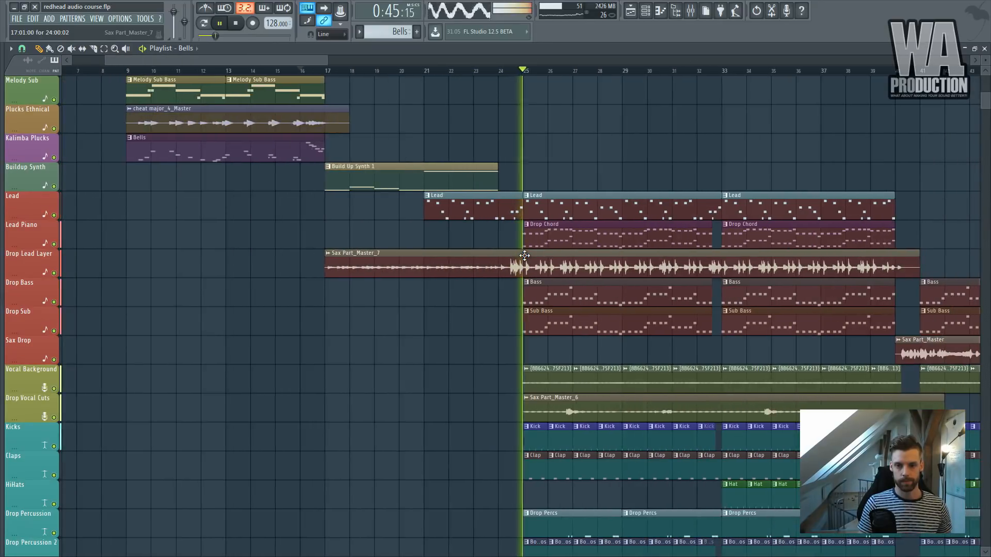
{"action": "key", "text": "space"}
Examine the build-up's FX clips and the Balance (Marimba) – Volume automation where it changes at bar 17.
{"action": "scroll", "coordinate": [525, 256], "scroll_direction": "down", "scroll_amount": 7}
{"action": "scroll", "coordinate": [240, 309], "scroll_direction": "up", "scroll_amount": 4}
{"action": "scroll", "coordinate": [323, 281], "scroll_direction": "down", "scroll_amount": 10}
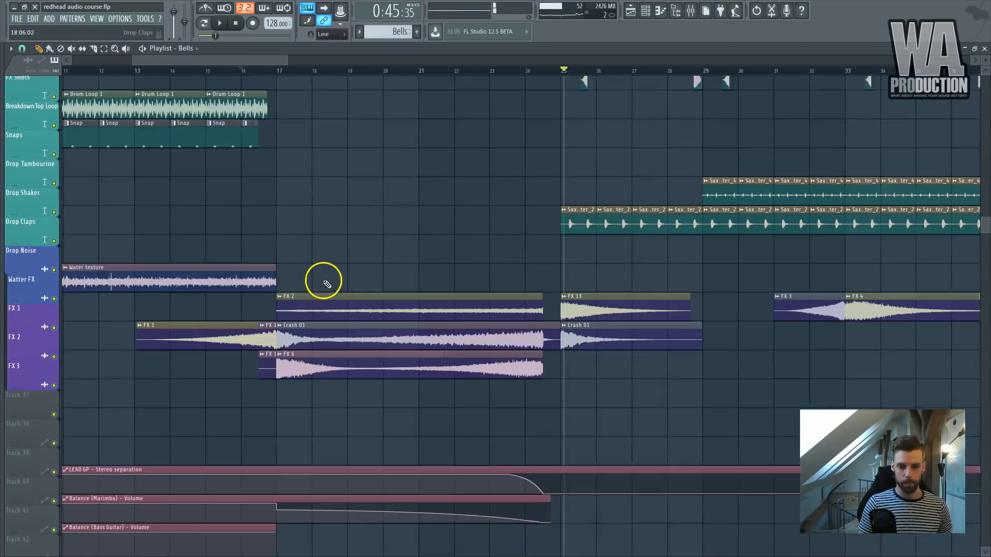
{"action": "scroll", "coordinate": [274, 325], "scroll_direction": "down", "scroll_amount": 8}
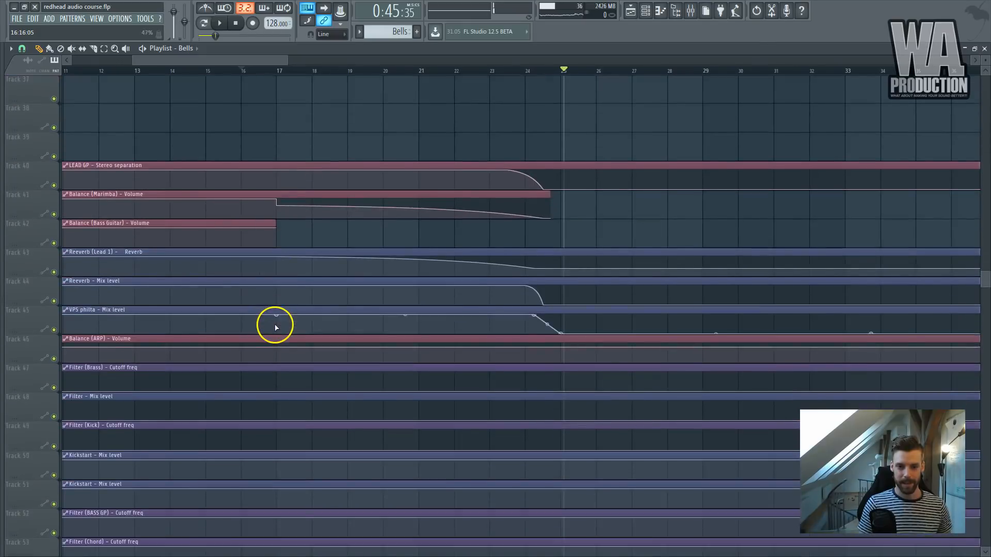
{"action": "scroll", "coordinate": [278, 248], "scroll_direction": "up", "scroll_amount": 3}
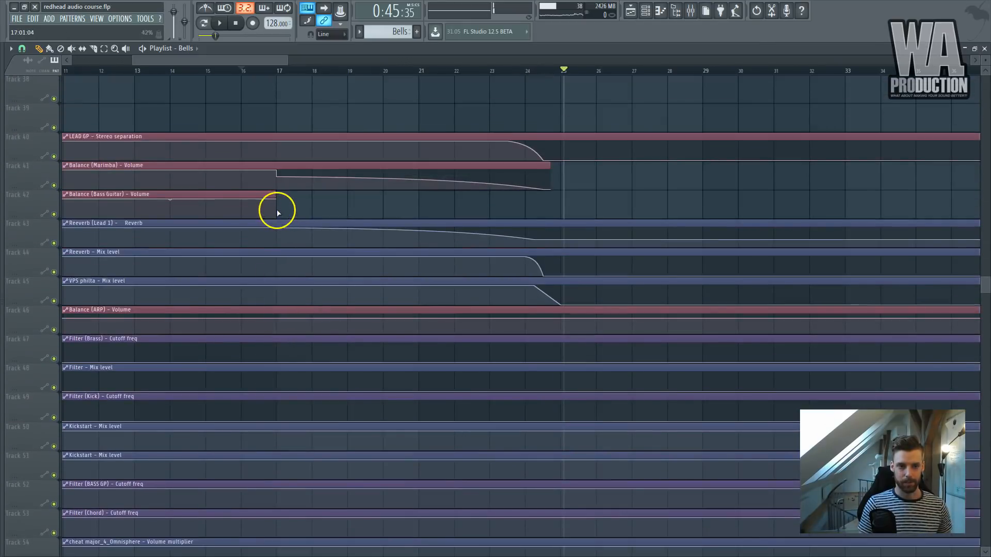
{"action": "scroll", "coordinate": [277, 211], "scroll_direction": "up", "scroll_amount": 2}
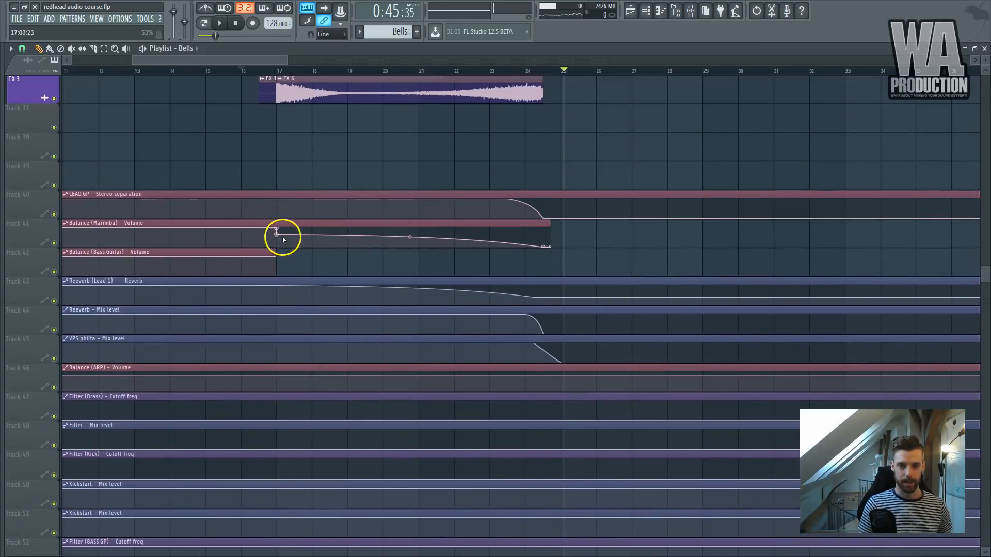
{"action": "scroll", "coordinate": [542, 247], "scroll_direction": "up", "scroll_amount": 15}
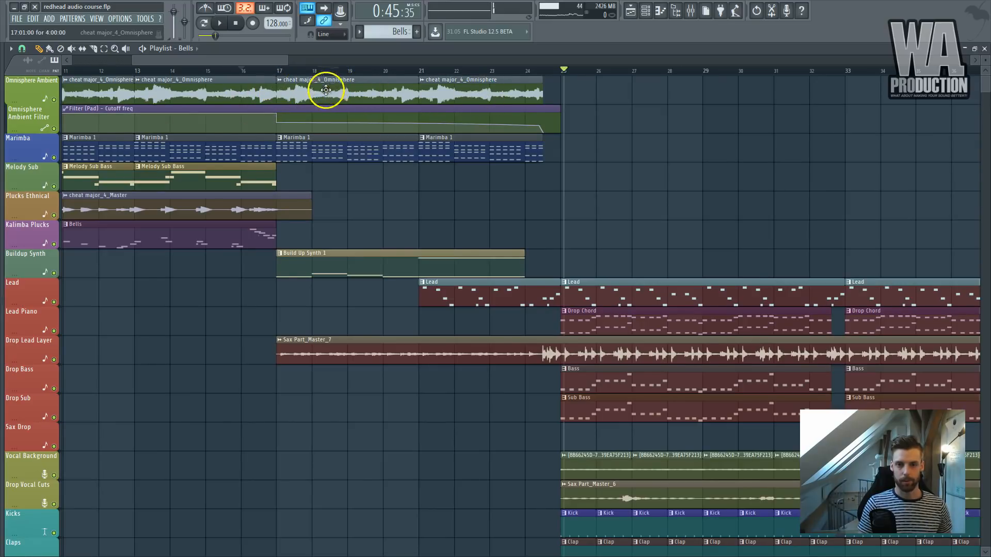
Place the playhead at bar 17, and examine the FX layers and the LEAD GP – Stereo separation automation across the build-up.
{"action": "left_click", "coordinate": [279, 72]}
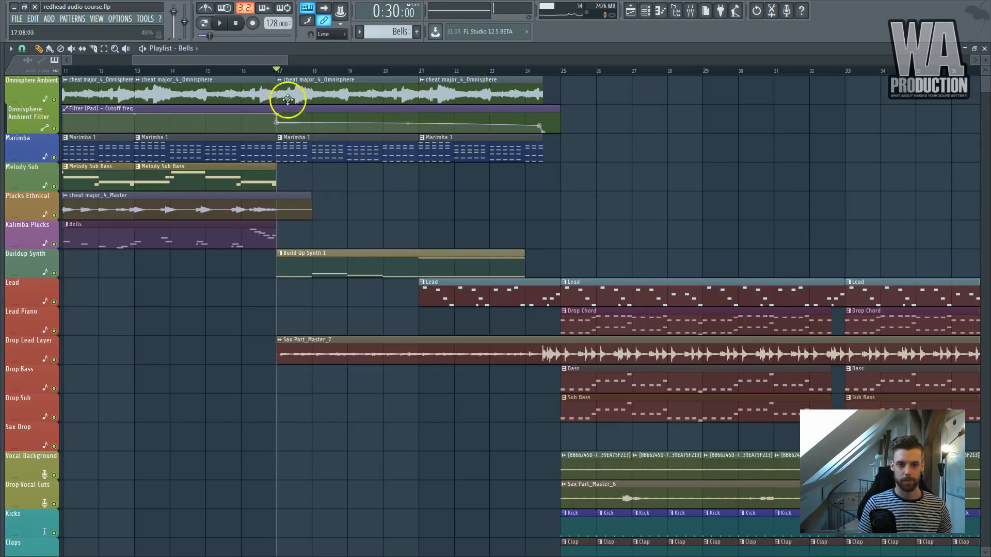
{"action": "scroll", "coordinate": [301, 172], "scroll_direction": "down", "scroll_amount": 10}
{"action": "scroll", "coordinate": [363, 221], "scroll_direction": "down", "scroll_amount": 14}
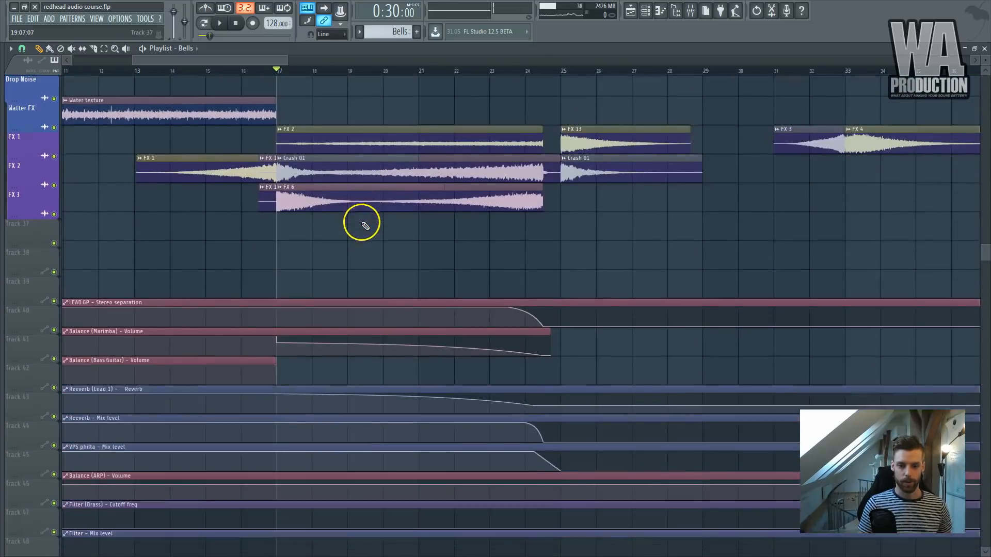
{"action": "scroll", "coordinate": [475, 291], "scroll_direction": "up", "scroll_amount": 10}
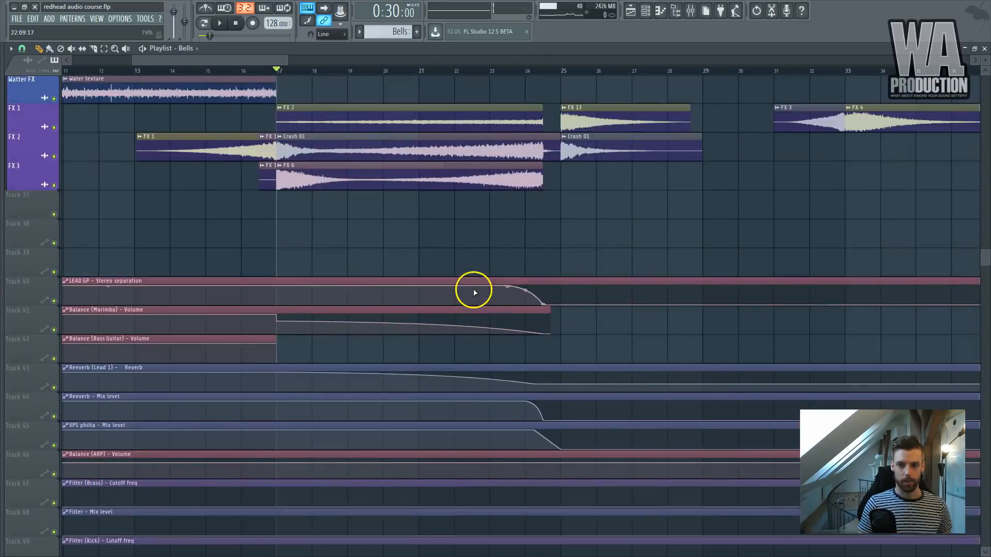
{"action": "scroll", "coordinate": [473, 289], "scroll_direction": "down", "scroll_amount": 4}
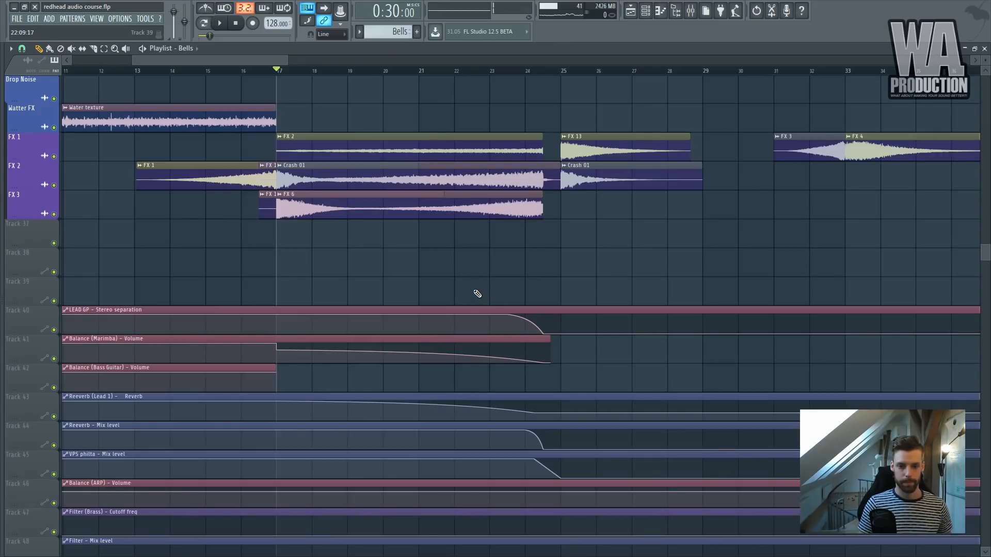
{"action": "scroll", "coordinate": [480, 300], "scroll_direction": "up", "scroll_amount": 10}
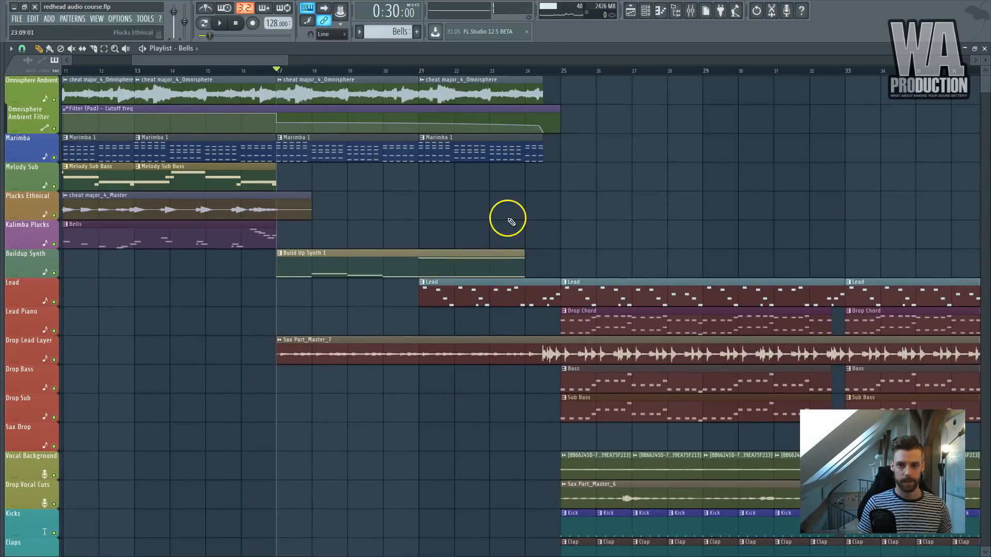
Place the playhead at bar 21 where the Lead enters, and examine its reverb and Reeverb – Mix level automation.
{"action": "scroll", "coordinate": [464, 263], "scroll_direction": "up", "scroll_amount": 1}
{"action": "left_click", "coordinate": [414, 71]}
{"action": "scroll", "coordinate": [443, 126], "scroll_direction": "down", "scroll_amount": 9}
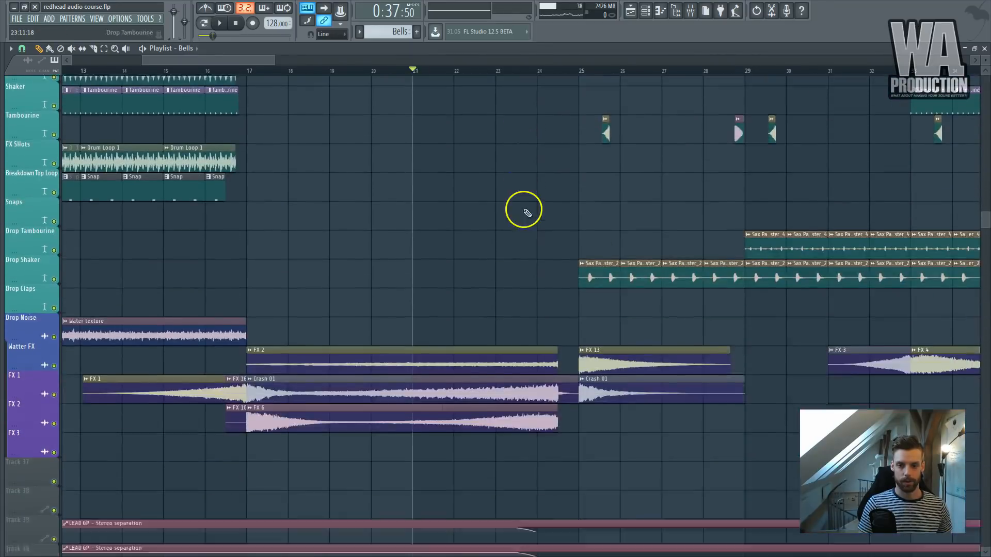
{"action": "scroll", "coordinate": [539, 212], "scroll_direction": "down", "scroll_amount": 2}
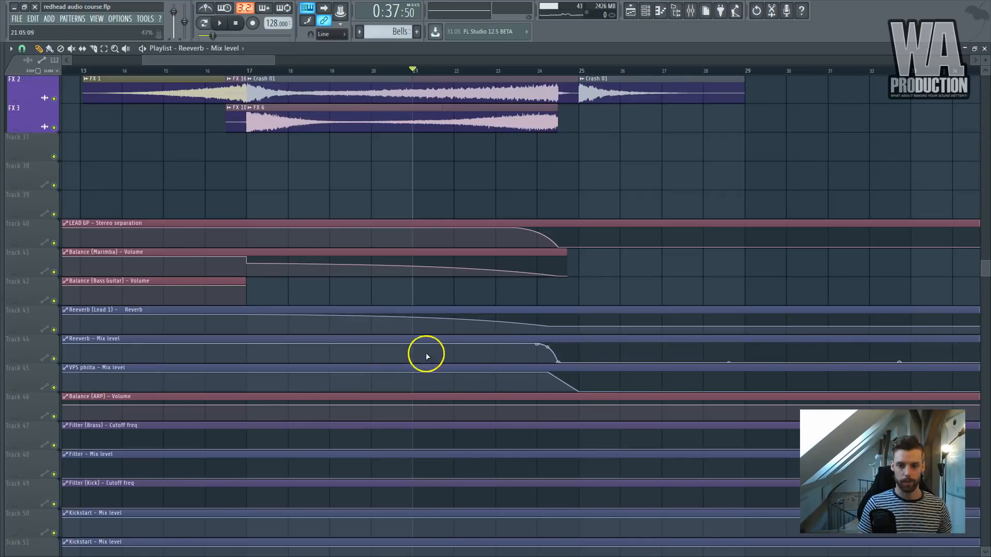
{"action": "scroll", "coordinate": [439, 325], "scroll_direction": "up", "scroll_amount": 8}
{"action": "scroll", "coordinate": [436, 309], "scroll_direction": "down", "scroll_amount": 9}
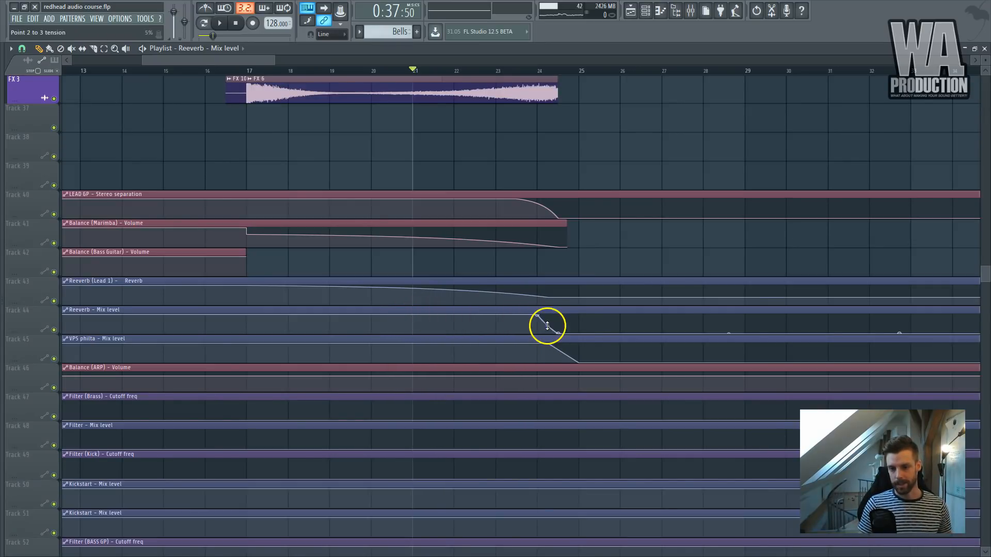
Adjust the tension of the Reeverb – Mix level curve's fall near bar 24, and examine the Lead and Fills clips before the drop.
{"action": "left_click_drag", "start_coordinate": [550, 303], "coordinate": [557, 376]}
{"action": "scroll", "coordinate": [583, 351], "scroll_direction": "up", "scroll_amount": 15}
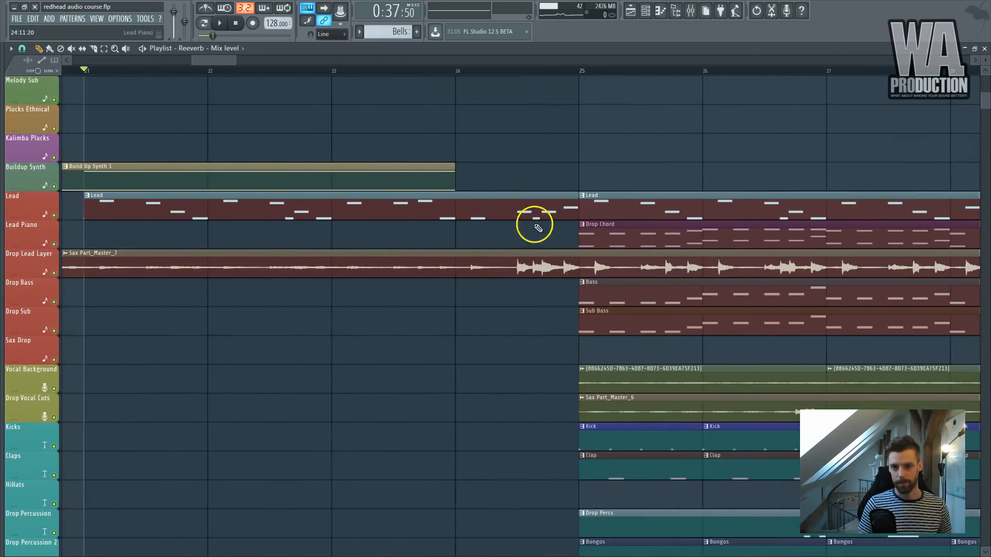
{"action": "scroll", "coordinate": [570, 212], "scroll_direction": "down", "scroll_amount": 15}
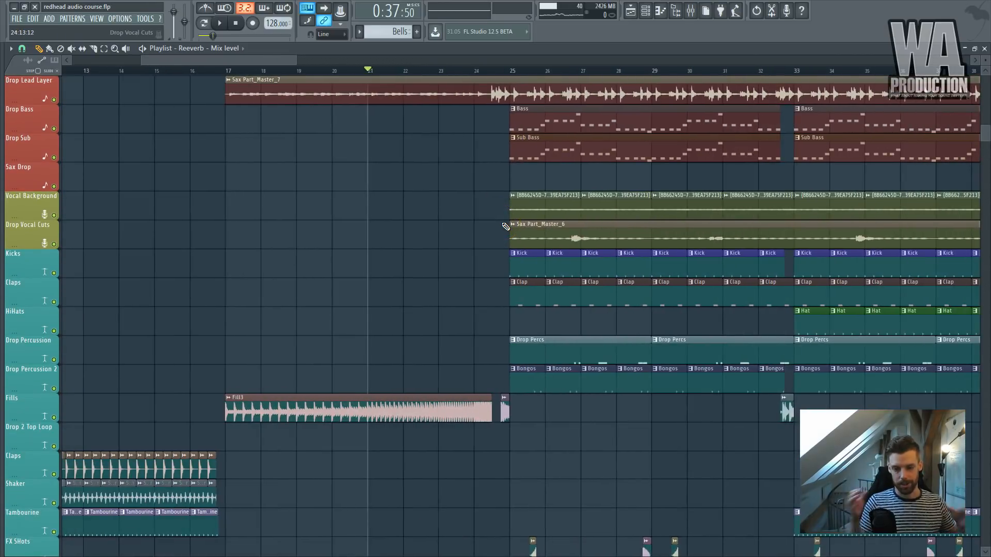
Examine the Fills, FX clips, volume, reverb and filter automation leading into the drop at bar 25, then the melodic tracks above.
{"action": "scroll", "coordinate": [504, 222], "scroll_direction": "up", "scroll_amount": 5}
{"action": "scroll", "coordinate": [496, 230], "scroll_direction": "down", "scroll_amount": 15}
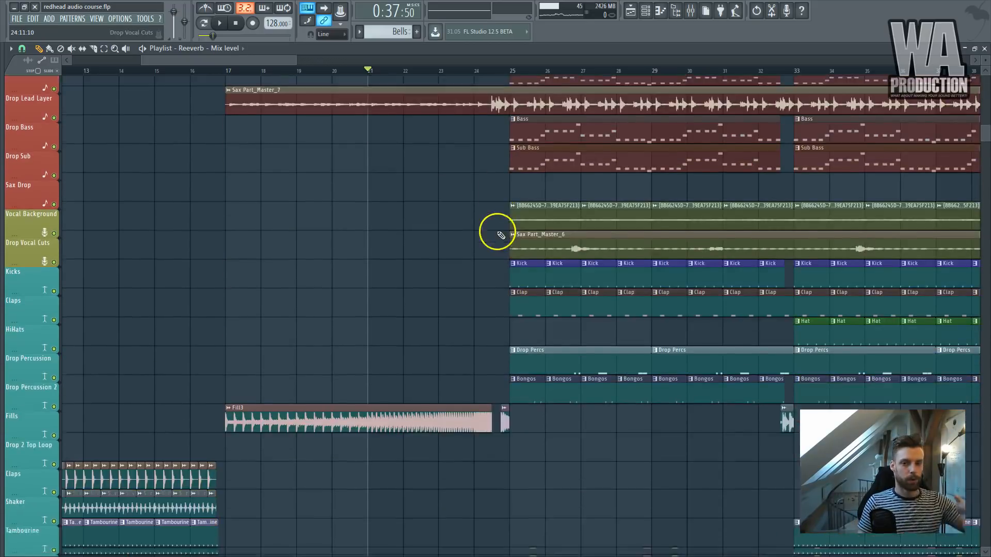
{"action": "scroll", "coordinate": [447, 330], "scroll_direction": "down", "scroll_amount": 5}
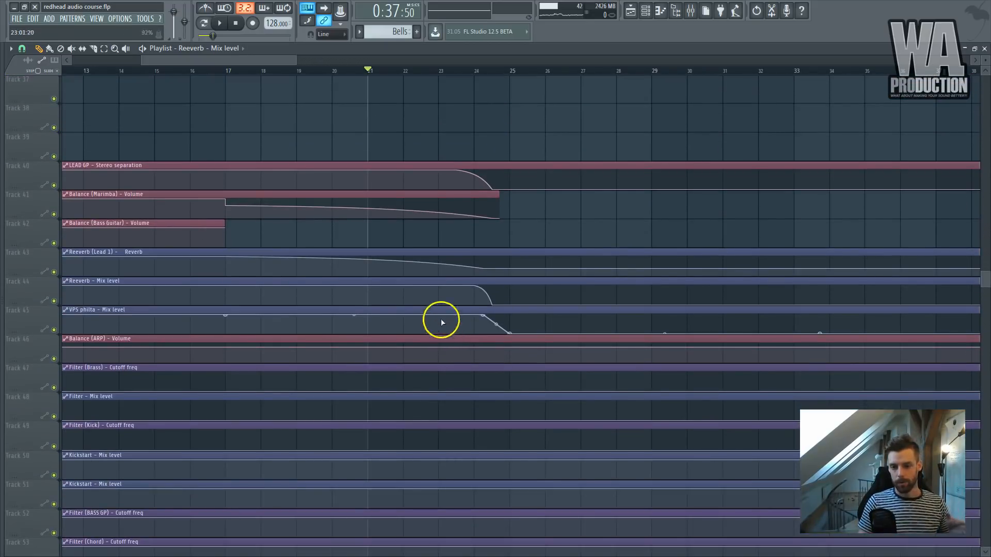
{"action": "scroll", "coordinate": [384, 287], "scroll_direction": "up", "scroll_amount": 5}
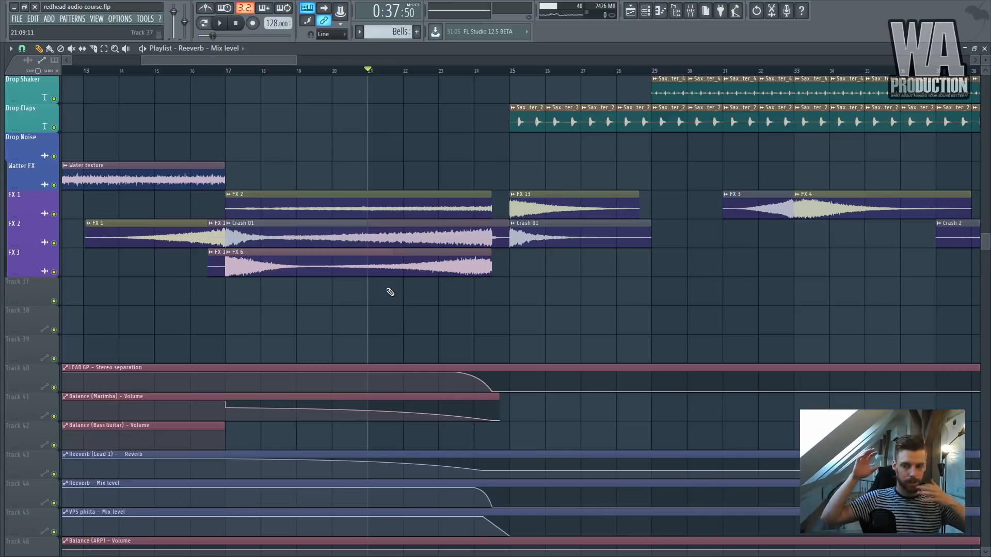
{"action": "scroll", "coordinate": [390, 292], "scroll_direction": "up", "scroll_amount": 9}
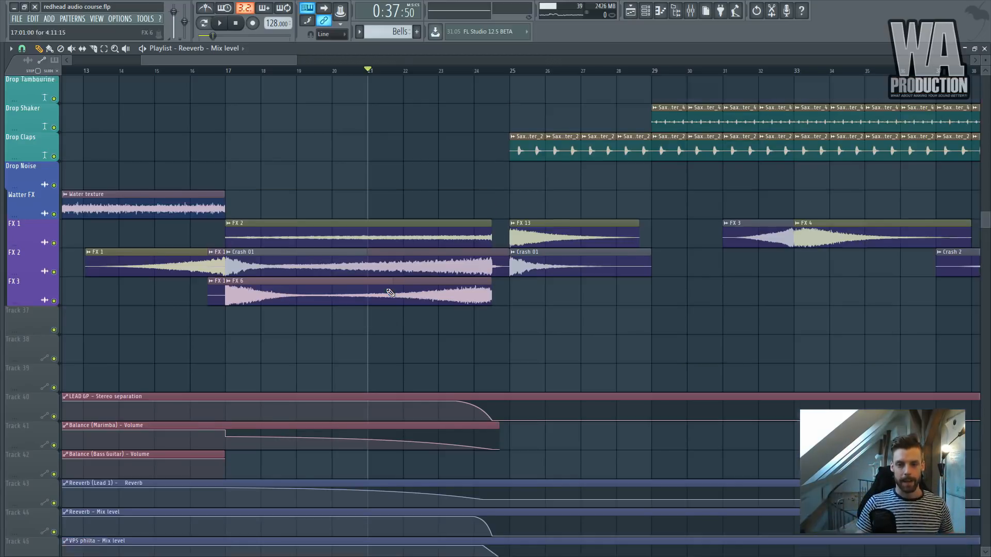
{"action": "scroll", "coordinate": [387, 222], "scroll_direction": "up", "scroll_amount": 4}
{"action": "scroll", "coordinate": [386, 225], "scroll_direction": "up", "scroll_amount": 4}
{"action": "scroll", "coordinate": [385, 225], "scroll_direction": "up", "scroll_amount": 1}
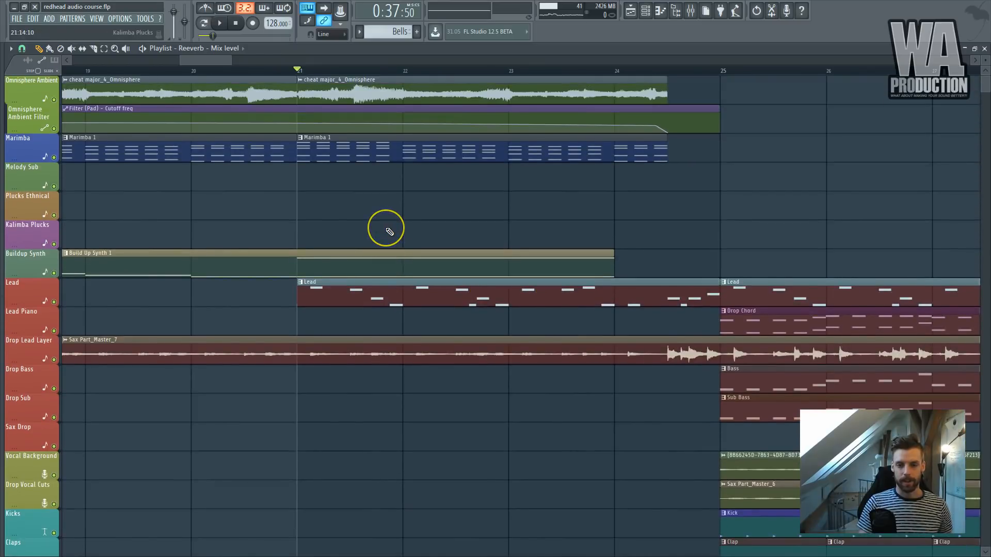
{"action": "scroll", "coordinate": [385, 227], "scroll_direction": "down", "scroll_amount": 4}
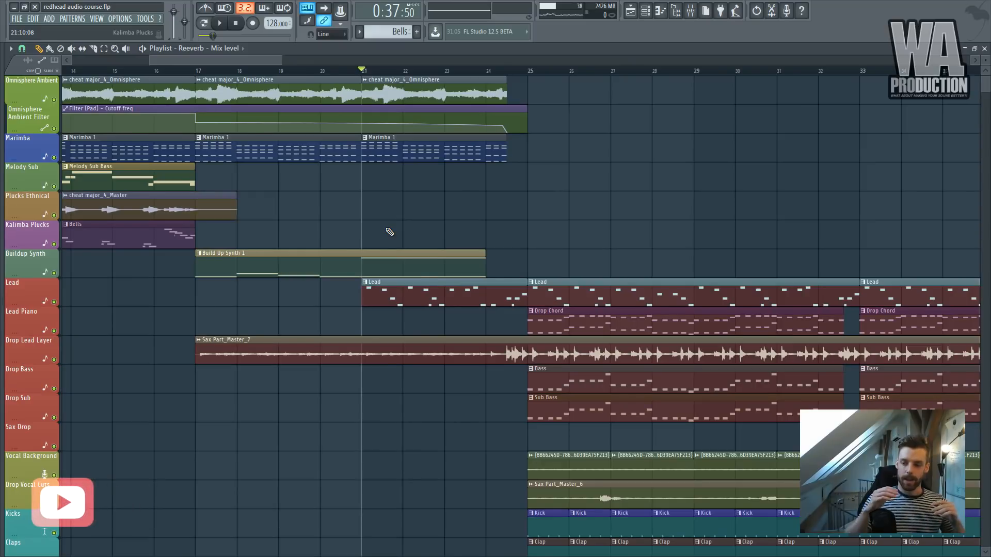
Place the playhead at bar 17, and examine the Marimba, Build Up Synth 1 and Lead clips across the build-up.
{"action": "left_click", "coordinate": [197, 71]}
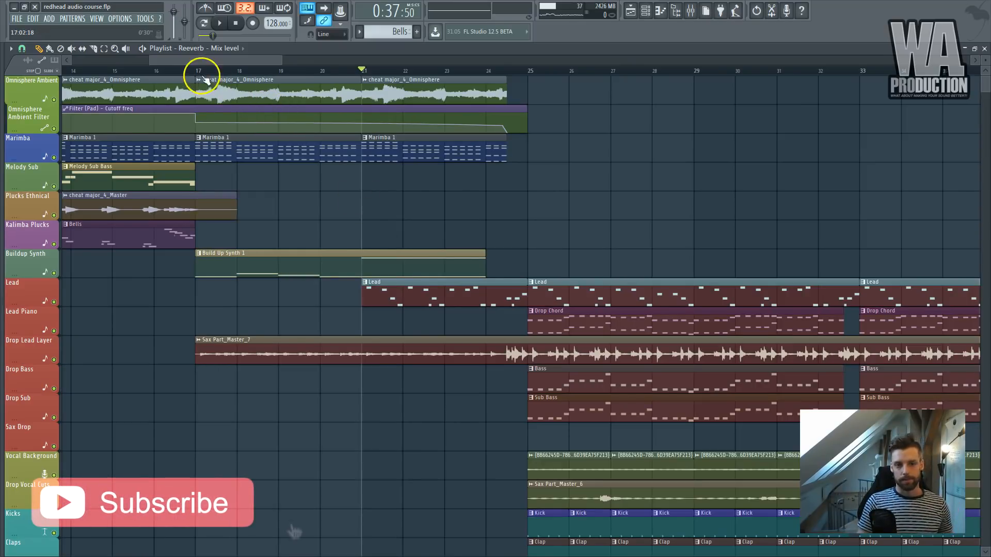
{"action": "scroll", "coordinate": [206, 118], "scroll_direction": "up", "scroll_amount": 2}
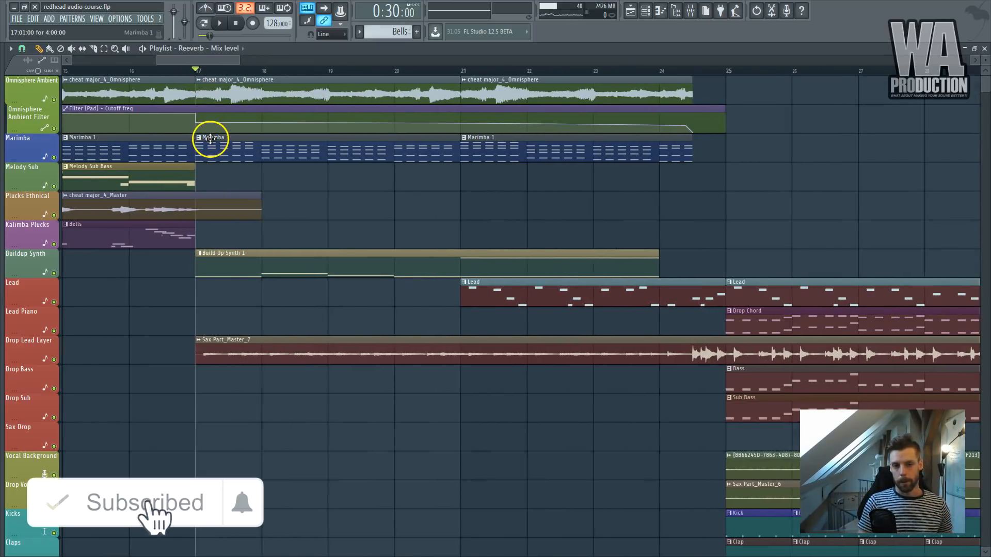
{"action": "scroll", "coordinate": [210, 139], "scroll_direction": "down", "scroll_amount": 3}
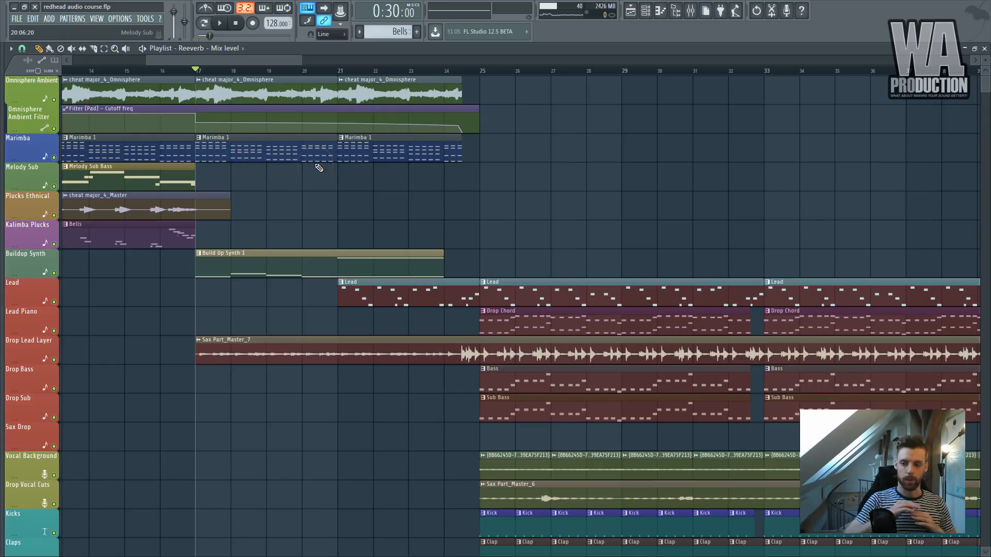
{"action": "scroll", "coordinate": [319, 167], "scroll_direction": "down", "scroll_amount": 2}
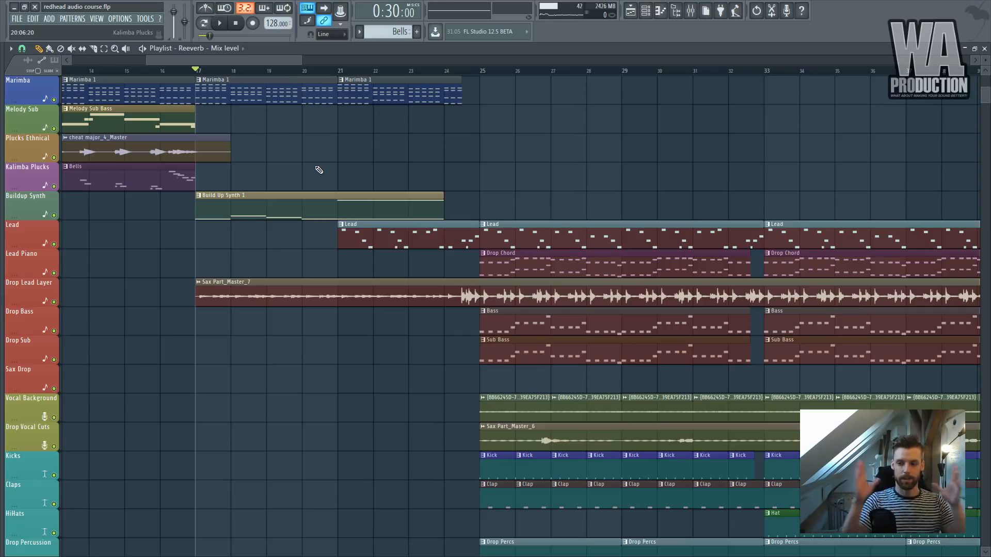
Place the playhead at bar 21, and examine the Lead, Sax Part_Master_7 and Fill3 clips up to the drop at bar 25.
{"action": "scroll", "coordinate": [295, 215], "scroll_direction": "down", "scroll_amount": 1}
{"action": "scroll", "coordinate": [250, 265], "scroll_direction": "down", "scroll_amount": 3}
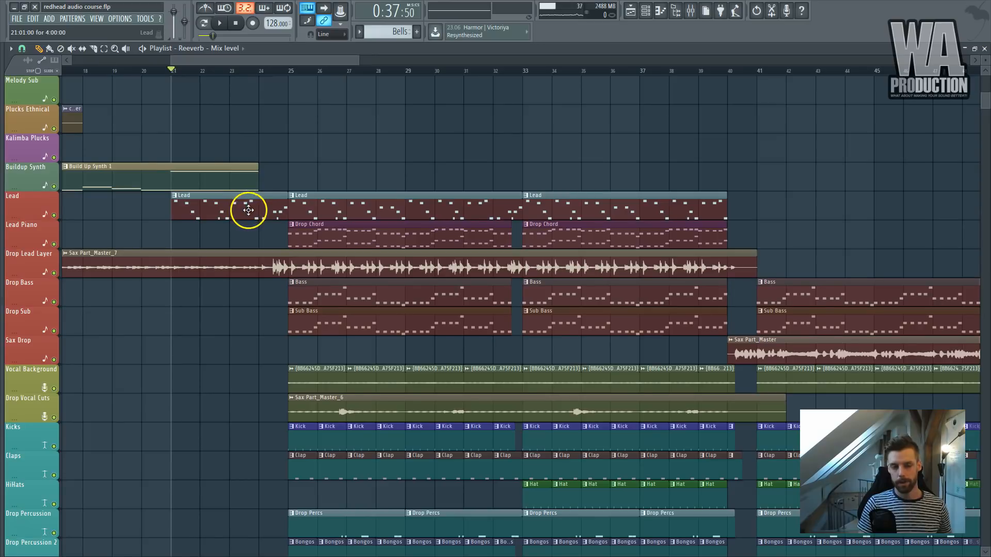
{"action": "scroll", "coordinate": [231, 210], "scroll_direction": "up", "scroll_amount": 2}
{"action": "scroll", "coordinate": [181, 195], "scroll_direction": "down", "scroll_amount": 7}
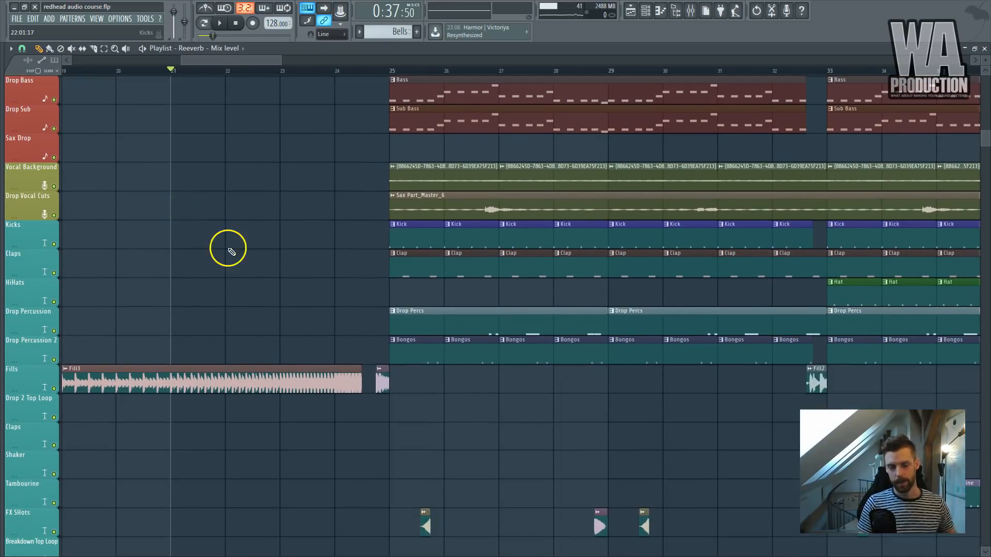
{"action": "scroll", "coordinate": [232, 233], "scroll_direction": "up", "scroll_amount": 7}
{"action": "scroll", "coordinate": [279, 216], "scroll_direction": "down", "scroll_amount": 7}
{"action": "scroll", "coordinate": [336, 206], "scroll_direction": "up", "scroll_amount": 7}
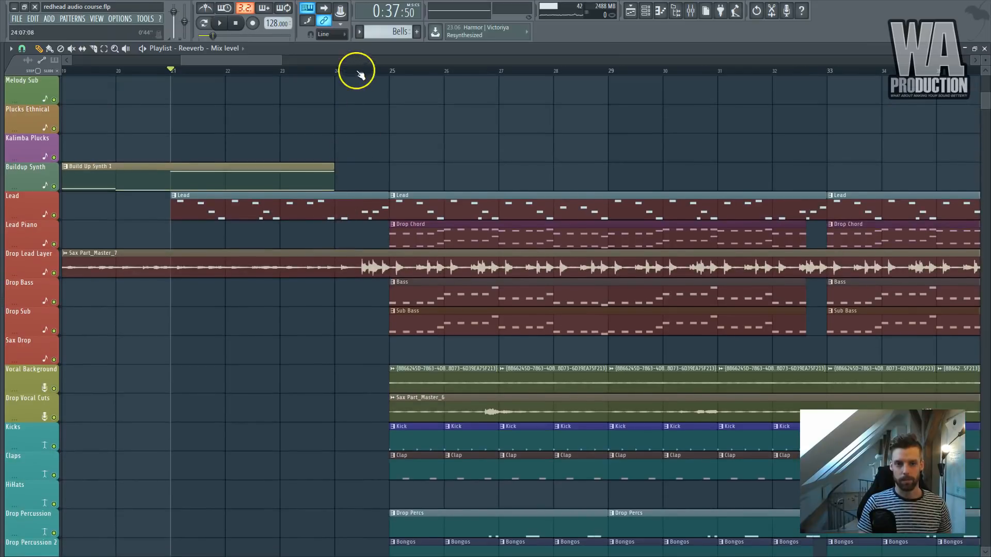
Adjust the tension of the VPS philta – Mix level curve's fall between bars 24 and 25.
{"action": "scroll", "coordinate": [407, 328], "scroll_direction": "down", "scroll_amount": 20}
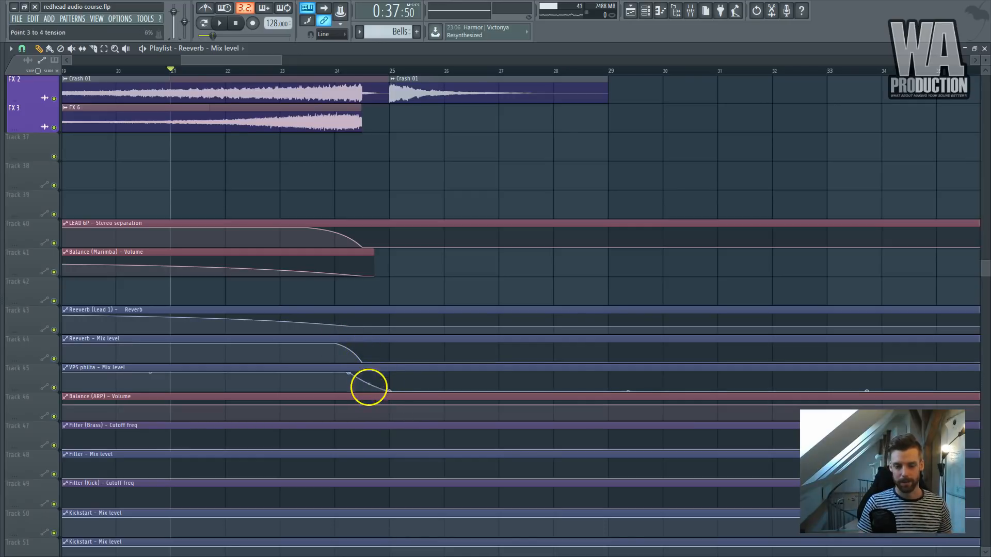
{"action": "scroll", "coordinate": [390, 264], "scroll_direction": "down", "scroll_amount": 5}
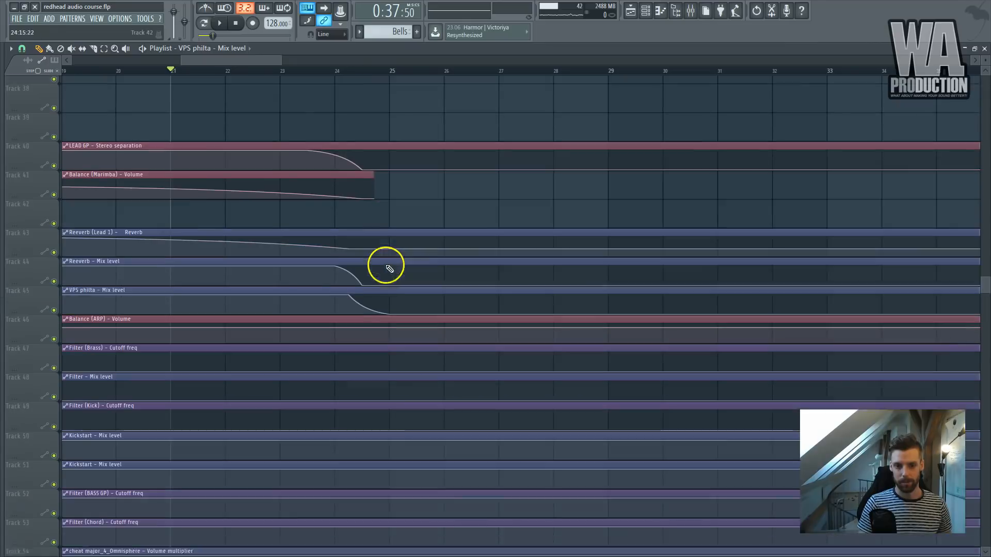
{"action": "scroll", "coordinate": [382, 279], "scroll_direction": "up", "scroll_amount": 10}
{"action": "scroll", "coordinate": [381, 279], "scroll_direction": "down", "scroll_amount": 5}
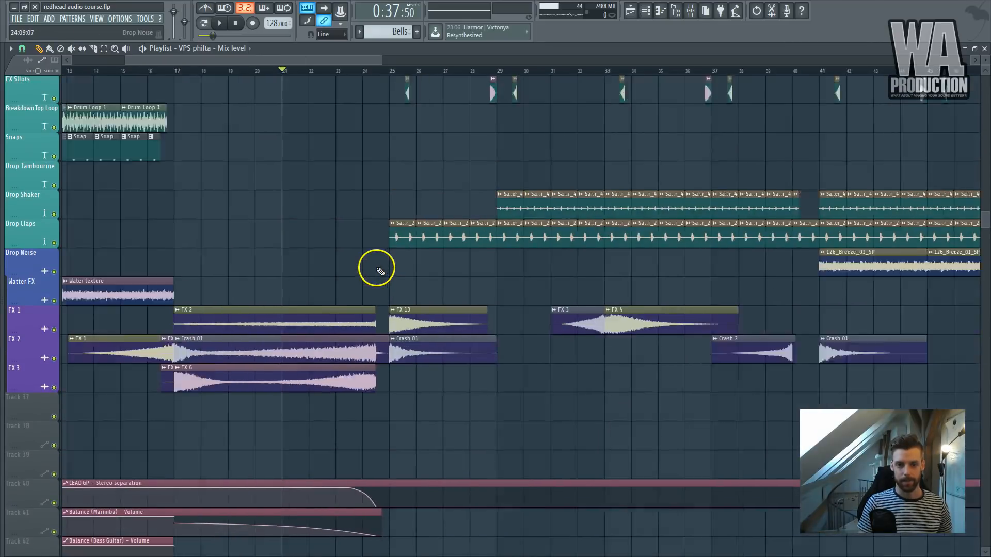
Select the build-up clips on the FX 1, FX 2 and FX 3 tracks, and examine where they end before bar 25.
{"action": "scroll", "coordinate": [279, 354], "scroll_direction": "up", "scroll_amount": 4}
{"action": "left_click_drag", "start_coordinate": [484, 400], "coordinate": [484, 300]}
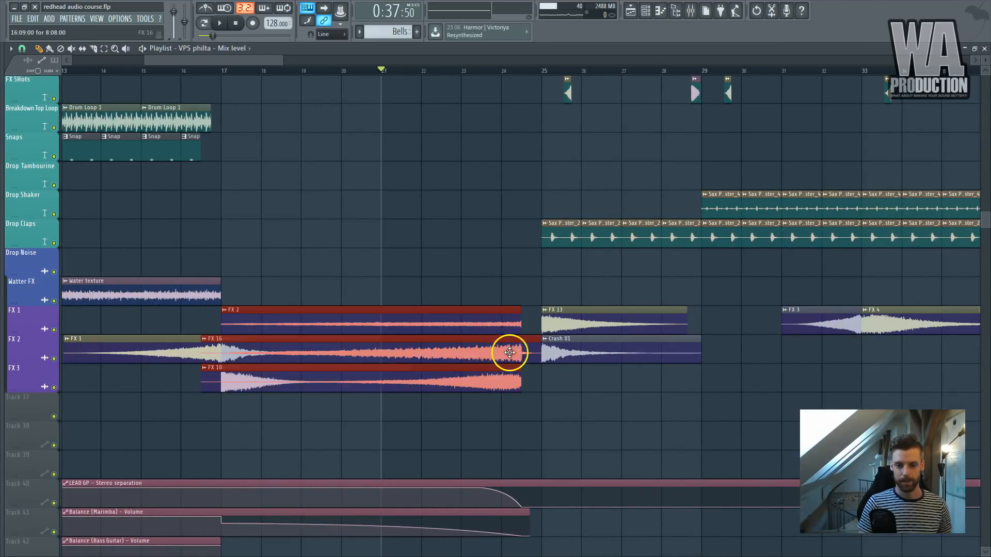
{"action": "scroll", "coordinate": [510, 352], "scroll_direction": "up", "scroll_amount": 5}
{"action": "scroll", "coordinate": [511, 351], "scroll_direction": "down", "scroll_amount": 6}
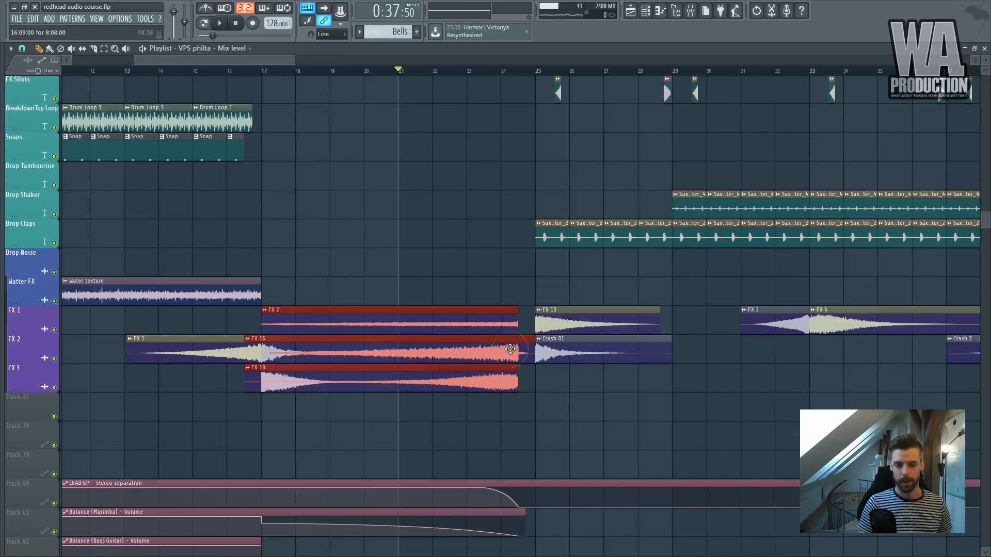
{"action": "scroll", "coordinate": [511, 351], "scroll_direction": "up", "scroll_amount": 5}
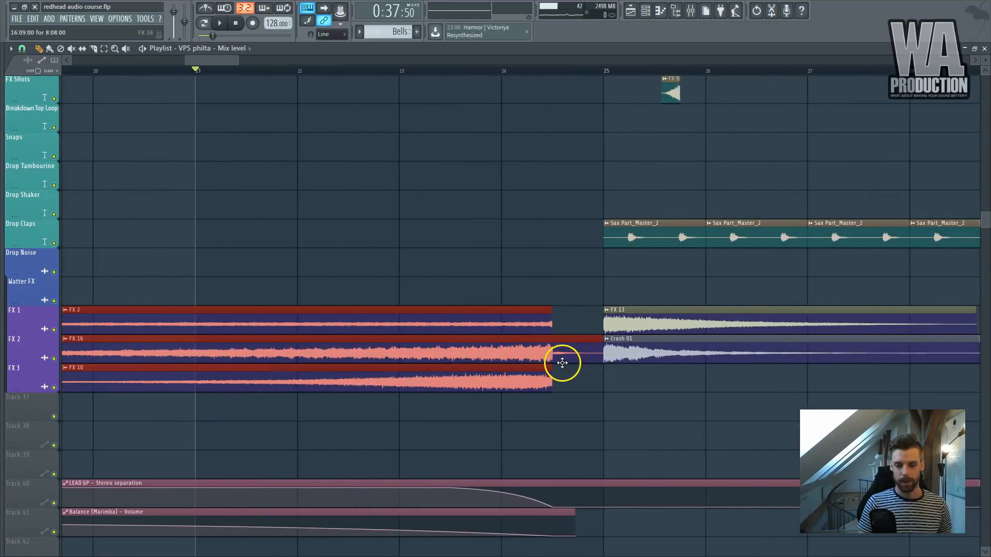
{"action": "scroll", "coordinate": [562, 363], "scroll_direction": "down", "scroll_amount": 5}
{"action": "scroll", "coordinate": [559, 354], "scroll_direction": "up", "scroll_amount": 1}
{"action": "scroll", "coordinate": [559, 354], "scroll_direction": "down", "scroll_amount": 3}
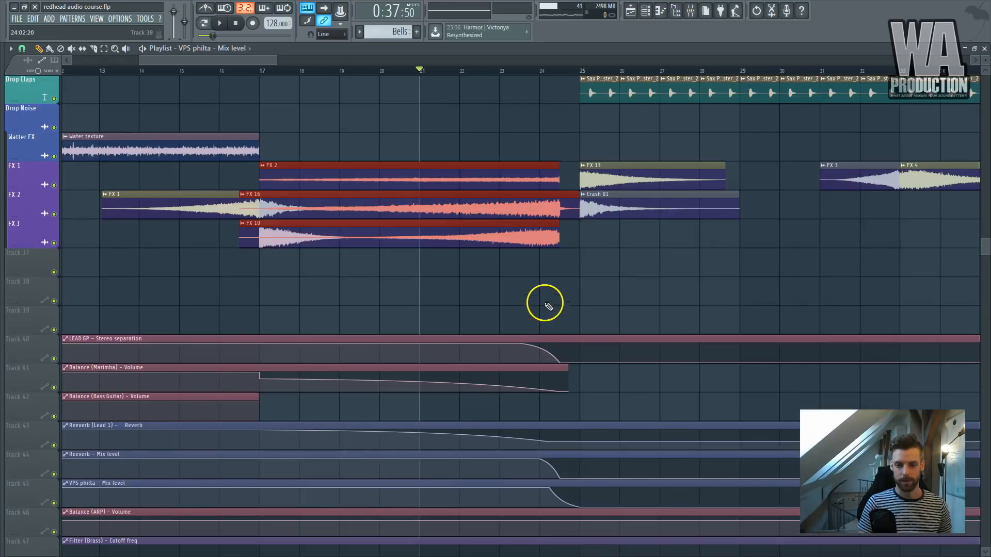
Examine the Fill3 clip from bar 17 and the short fill just before the drop on the Fills track.
{"action": "scroll", "coordinate": [545, 278], "scroll_direction": "up", "scroll_amount": 5}
{"action": "scroll", "coordinate": [549, 344], "scroll_direction": "up", "scroll_amount": 3}
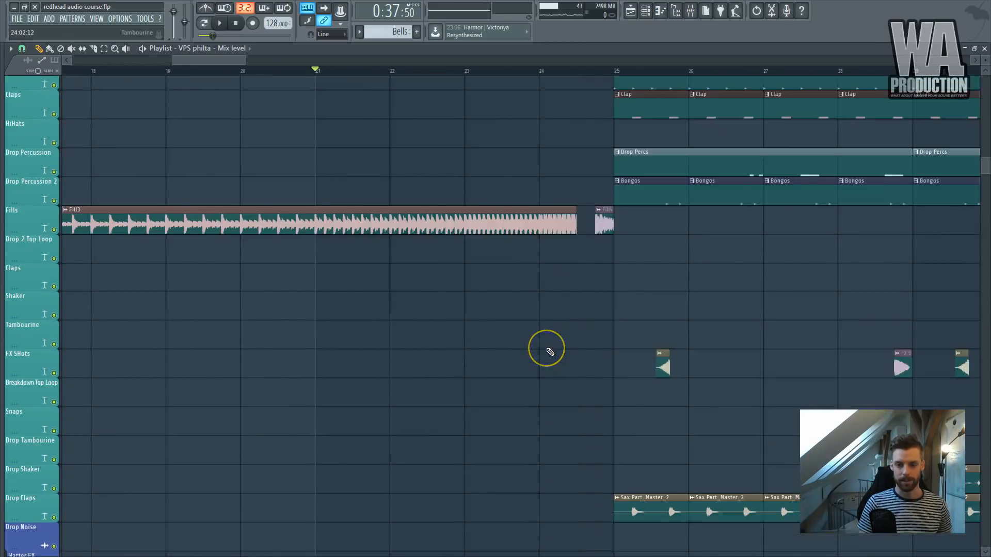
{"action": "scroll", "coordinate": [551, 352], "scroll_direction": "up", "scroll_amount": 1}
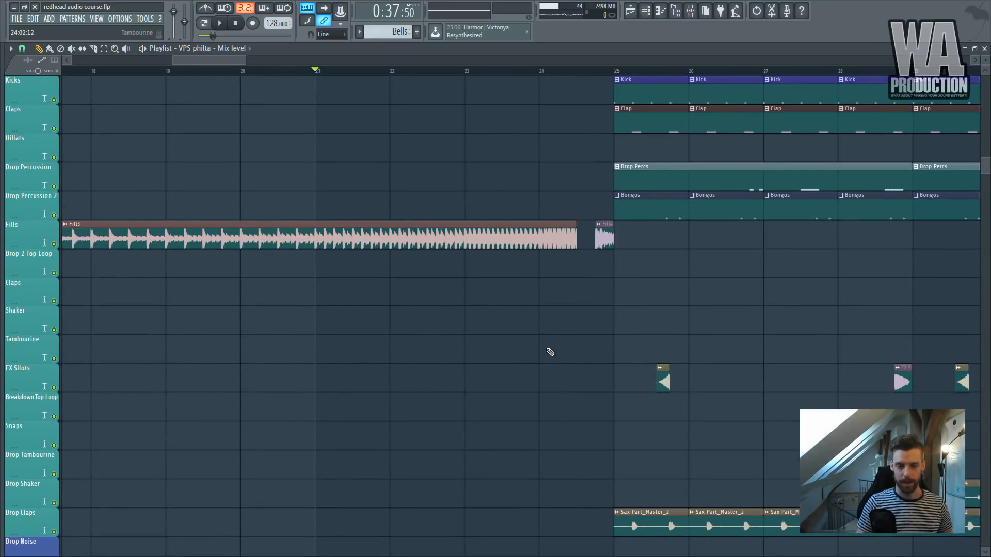
{"action": "scroll", "coordinate": [468, 236], "scroll_direction": "down", "scroll_amount": 3}
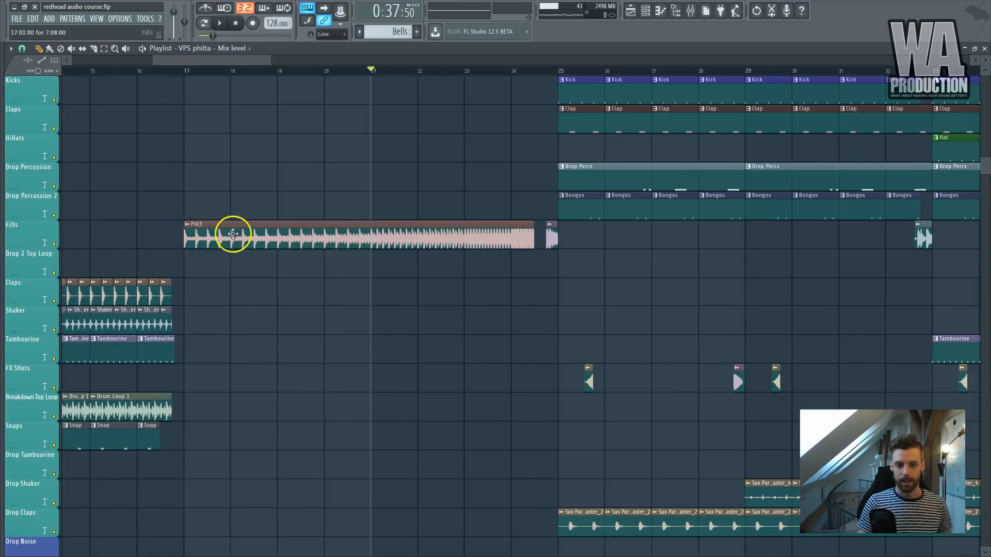
{"action": "scroll", "coordinate": [466, 223], "scroll_direction": "up", "scroll_amount": 4}
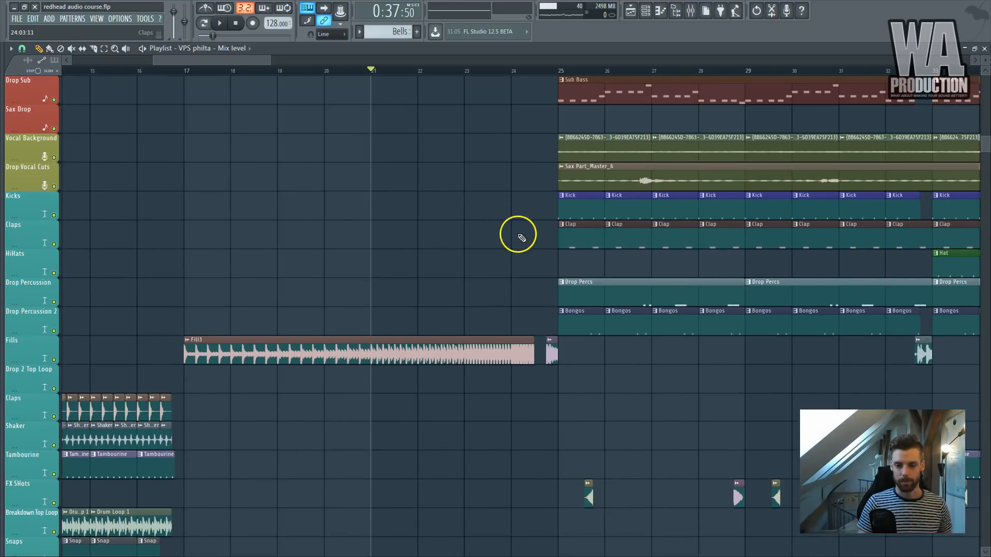
Play the build-up from bar 21 into the start of the drop at bar 25, and stop playback.
{"action": "key", "text": "space"}
{"action": "scroll", "coordinate": [521, 237], "scroll_direction": "up", "scroll_amount": 3}
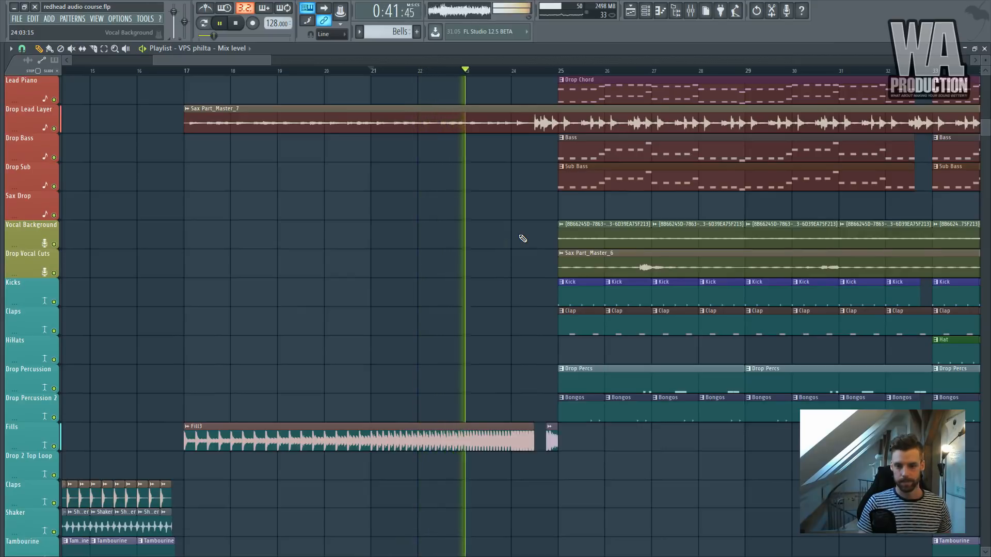
{"action": "scroll", "coordinate": [523, 239], "scroll_direction": "down", "scroll_amount": 2}
{"action": "scroll", "coordinate": [572, 249], "scroll_direction": "up", "scroll_amount": 4}
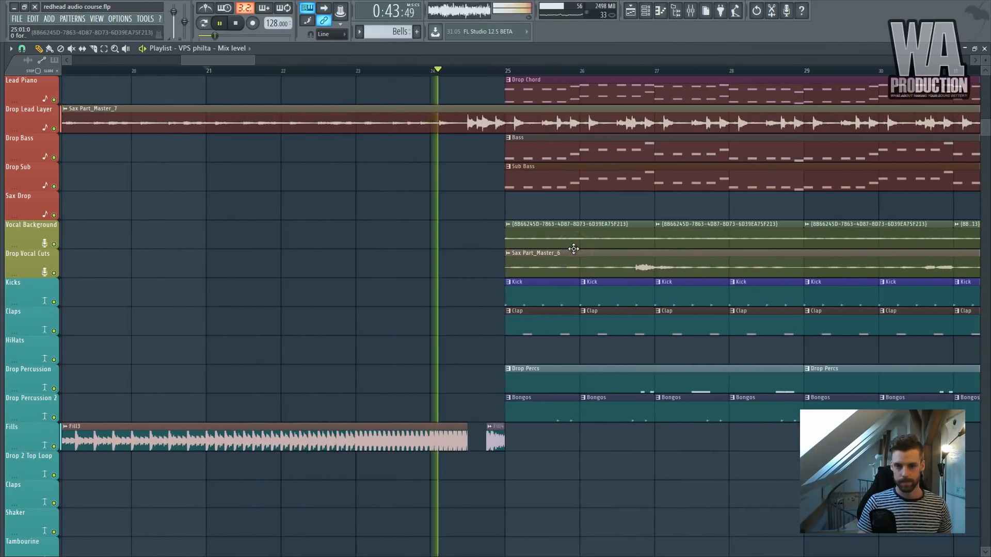
{"action": "scroll", "coordinate": [574, 249], "scroll_direction": "up", "scroll_amount": 1}
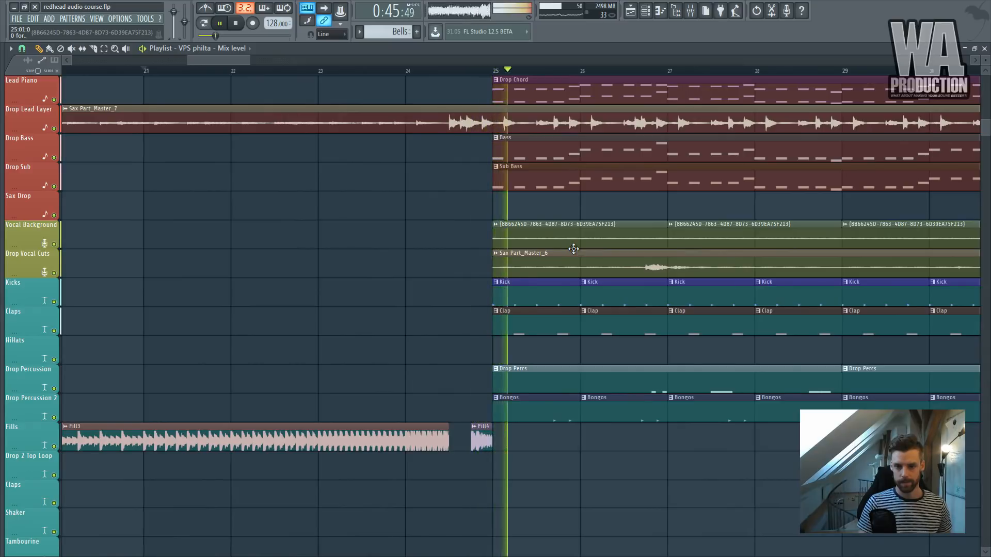
{"action": "key", "text": "space"}
Place the playhead at bar 57 where the second breakdown starts, and examine its FX, automation and melodic layers.
{"action": "scroll", "coordinate": [484, 250], "scroll_direction": "down", "scroll_amount": 7}
{"action": "scroll", "coordinate": [270, 289], "scroll_direction": "down", "scroll_amount": 7}
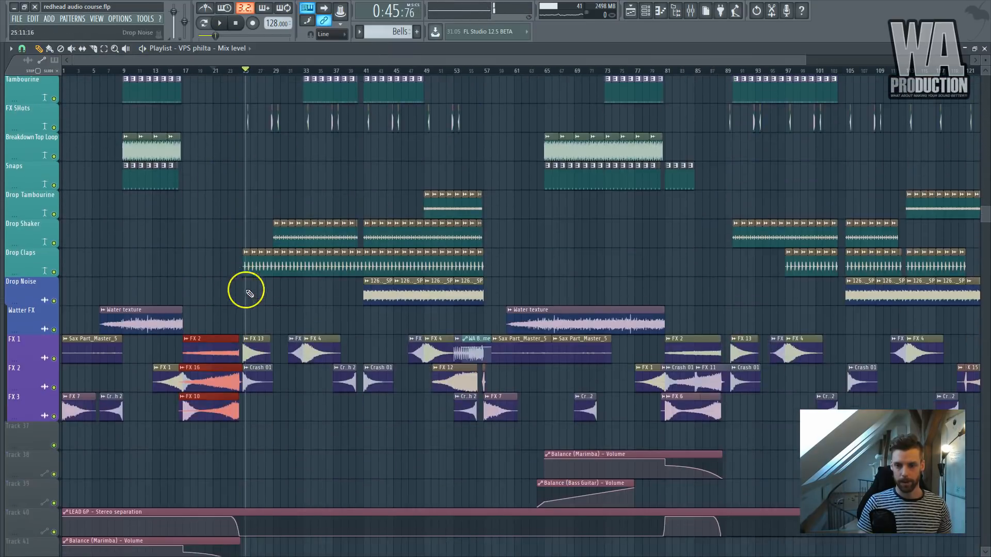
{"action": "scroll", "coordinate": [568, 263], "scroll_direction": "up", "scroll_amount": 3}
{"action": "left_click", "coordinate": [312, 68]}
{"action": "scroll", "coordinate": [331, 155], "scroll_direction": "down", "scroll_amount": 6}
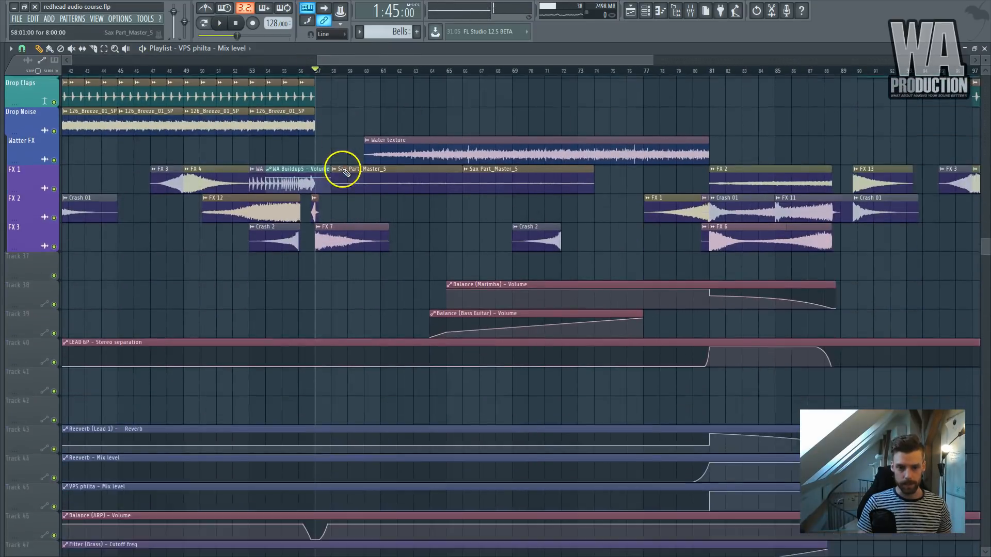
{"action": "scroll", "coordinate": [343, 200], "scroll_direction": "up", "scroll_amount": 10}
{"action": "scroll", "coordinate": [353, 193], "scroll_direction": "down", "scroll_amount": 4}
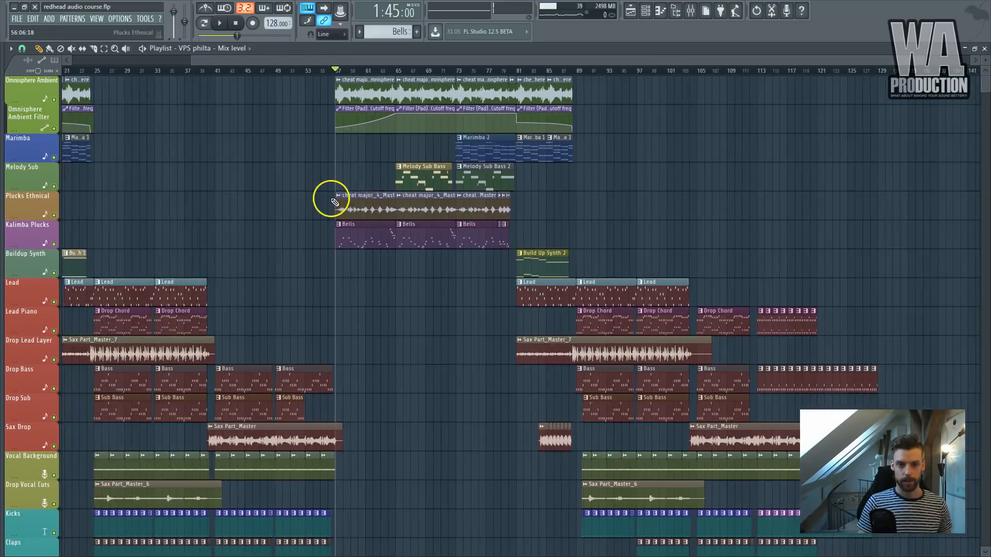
Compare the second breakdown with the first across the whole arrangement, including its FX, volume automation and percussion clips.
{"action": "scroll", "coordinate": [334, 201], "scroll_direction": "down", "scroll_amount": 2}
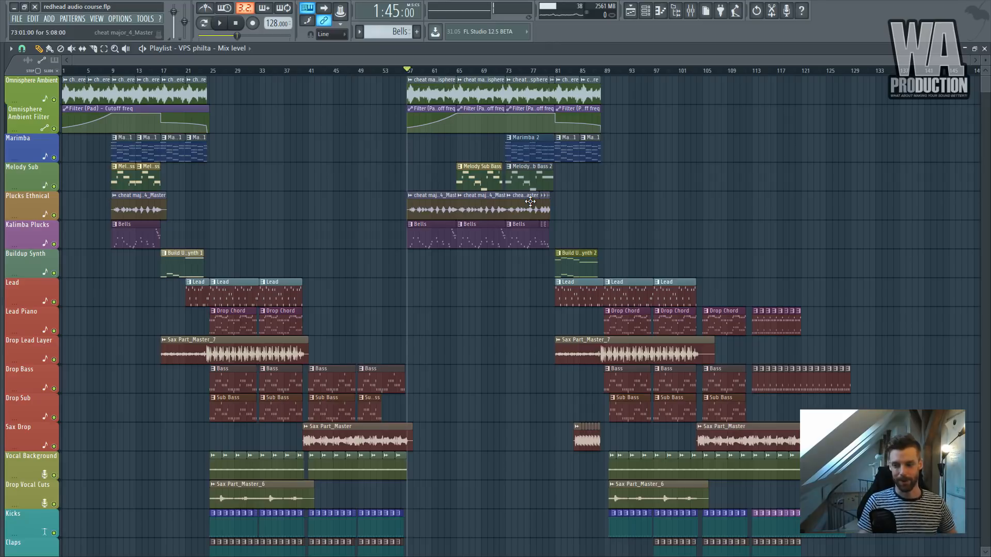
{"action": "scroll", "coordinate": [531, 201], "scroll_direction": "down", "scroll_amount": 10}
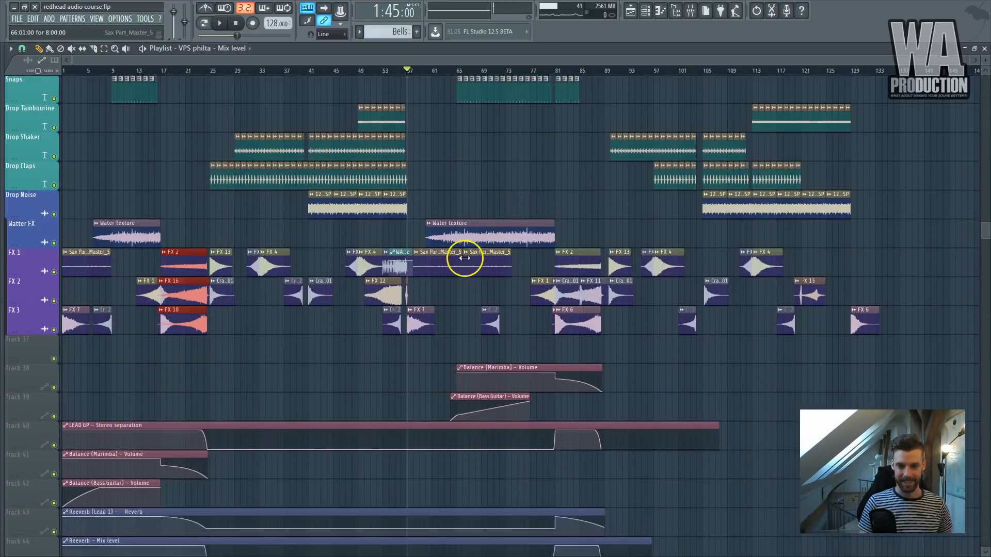
{"action": "scroll", "coordinate": [464, 258], "scroll_direction": "up", "scroll_amount": 4}
{"action": "scroll", "coordinate": [464, 258], "scroll_direction": "down", "scroll_amount": 5}
{"action": "scroll", "coordinate": [476, 255], "scroll_direction": "up", "scroll_amount": 8}
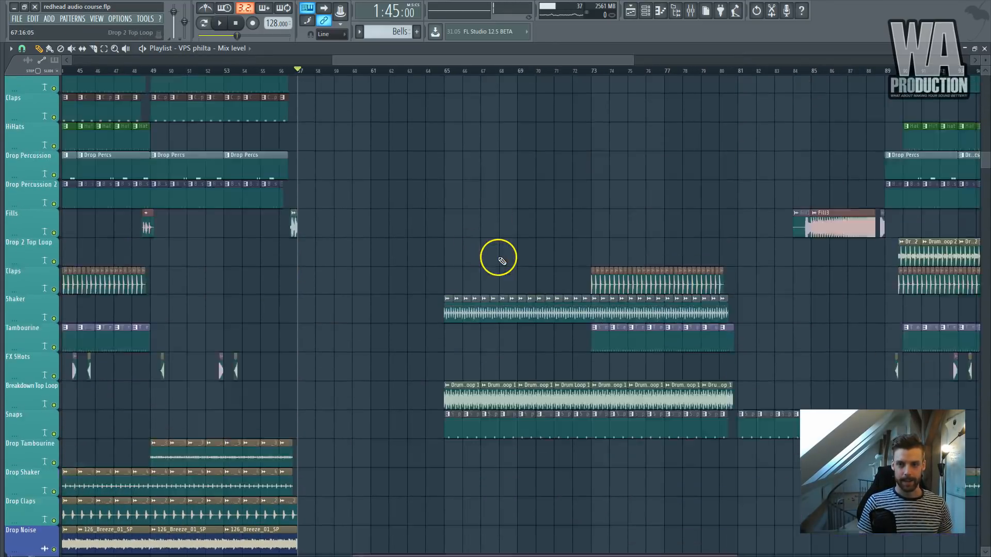
{"action": "scroll", "coordinate": [500, 264], "scroll_direction": "up", "scroll_amount": 3}
Play the opening of the second breakdown from bar 57, look over its melodic layers and stop playback.
{"action": "key", "text": "space"}
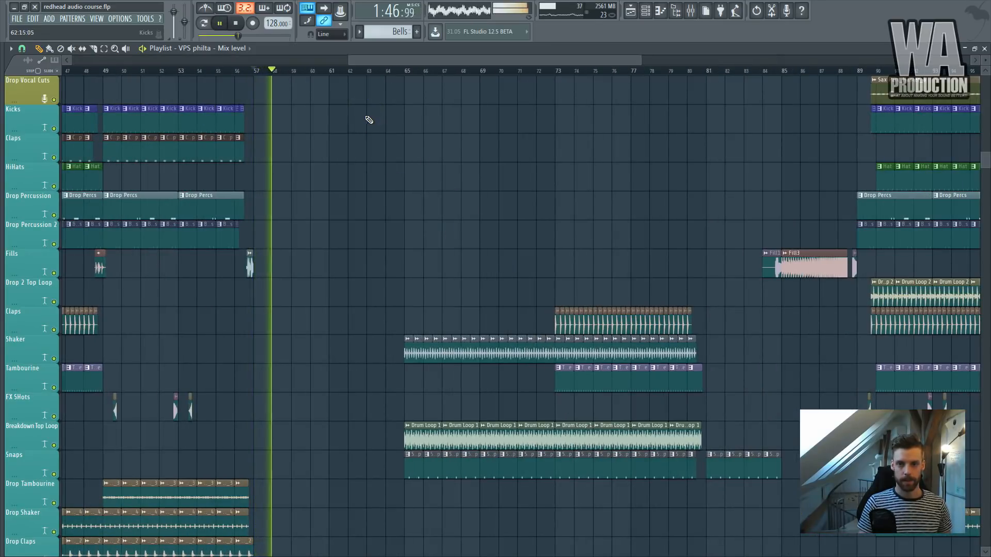
{"action": "scroll", "coordinate": [368, 124], "scroll_direction": "up", "scroll_amount": 5}
{"action": "scroll", "coordinate": [379, 137], "scroll_direction": "down", "scroll_amount": 4}
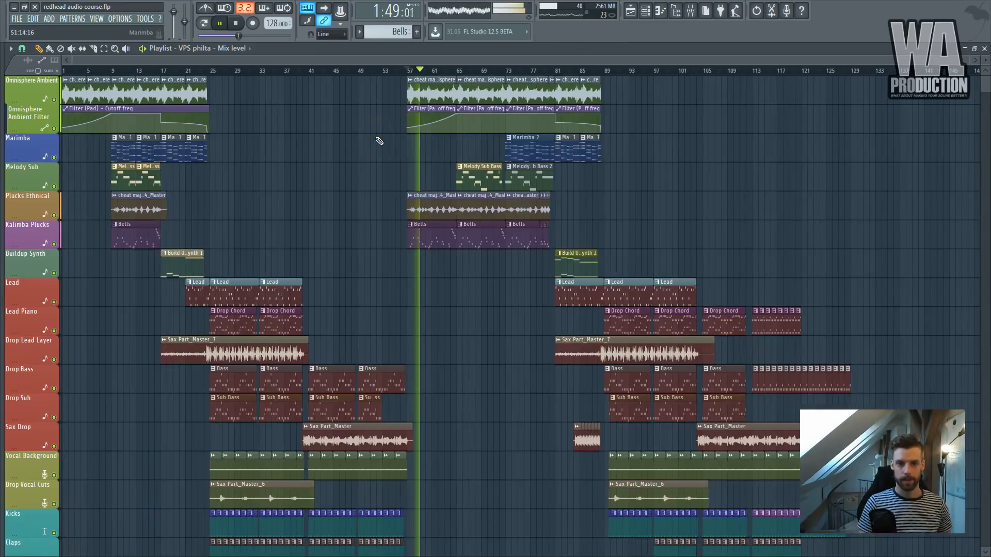
{"action": "key", "text": "space"}
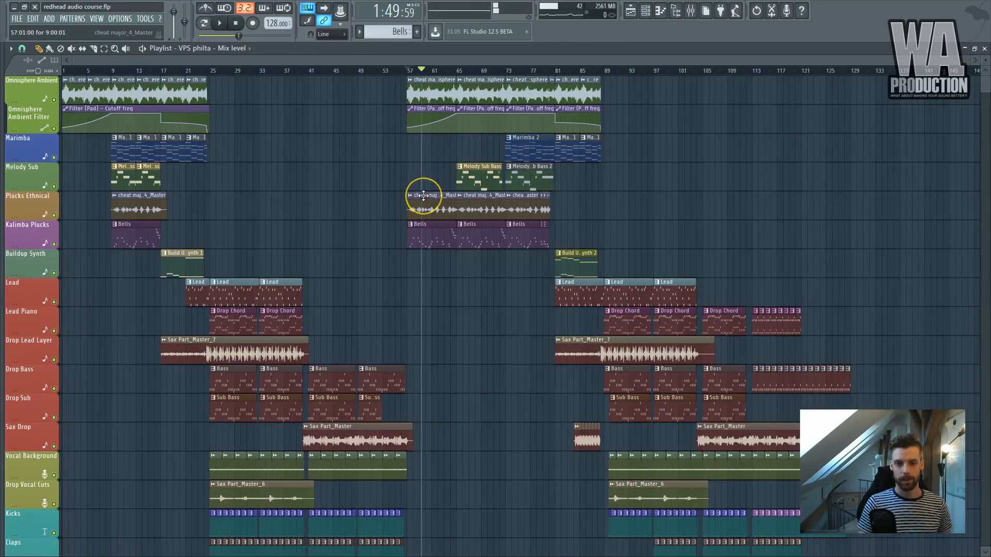
Play the second breakdown from bar 63 into bar 65, following the melodic and percussion layers, and stop playback.
{"action": "right_click", "coordinate": [474, 202], "text": "ctrl"}
{"action": "left_click", "coordinate": [374, 69]}
{"action": "key", "text": "space"}
{"action": "scroll", "coordinate": [480, 157], "scroll_direction": "down", "scroll_amount": 4}
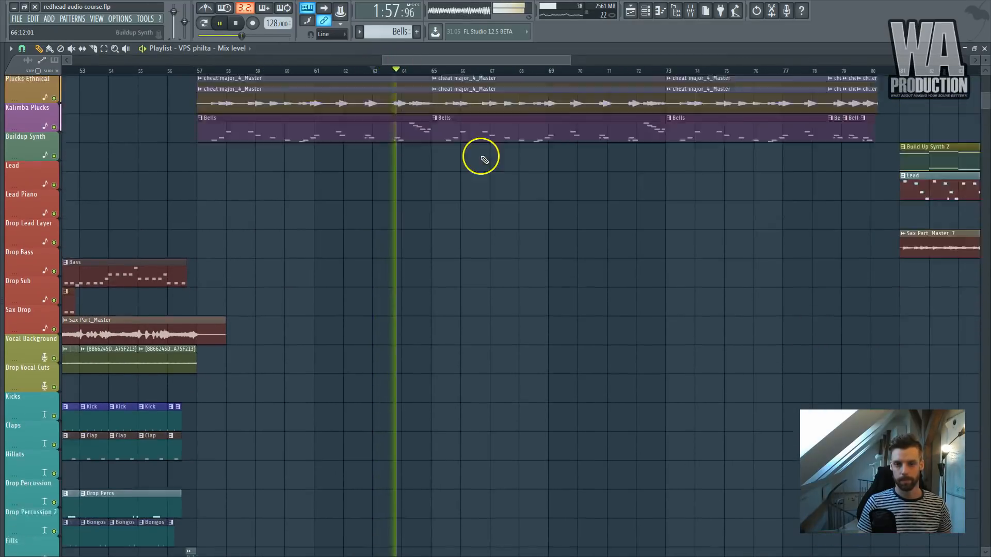
{"action": "scroll", "coordinate": [484, 160], "scroll_direction": "up", "scroll_amount": 3}
{"action": "scroll", "coordinate": [483, 156], "scroll_direction": "down", "scroll_amount": 1, "text": "ctrl"}
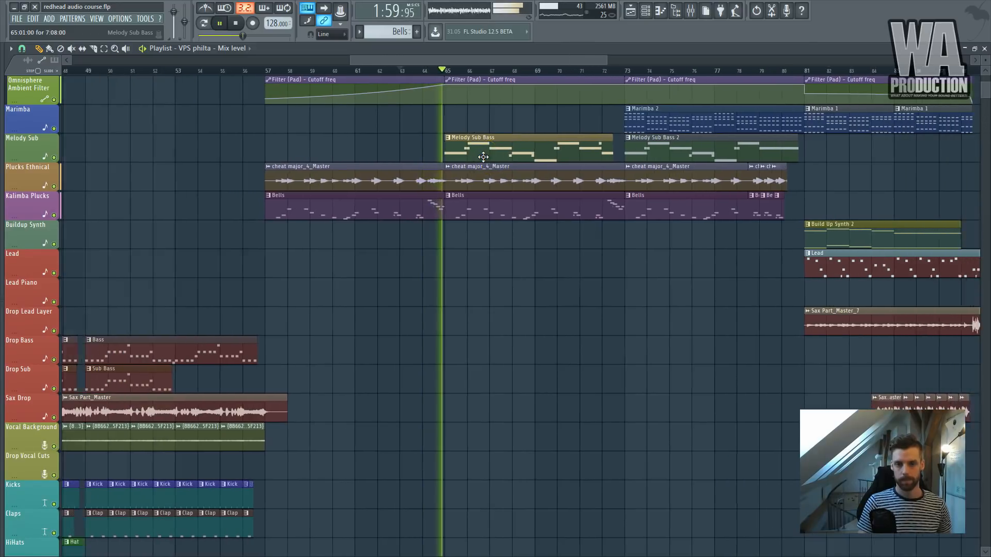
{"action": "scroll", "coordinate": [624, 153], "scroll_direction": "down", "scroll_amount": 2, "text": "ctrl"}
{"action": "scroll", "coordinate": [627, 165], "scroll_direction": "down", "scroll_amount": 15}
{"action": "scroll", "coordinate": [630, 206], "scroll_direction": "up", "scroll_amount": 1, "text": "ctrl"}
{"action": "key", "text": "space"}
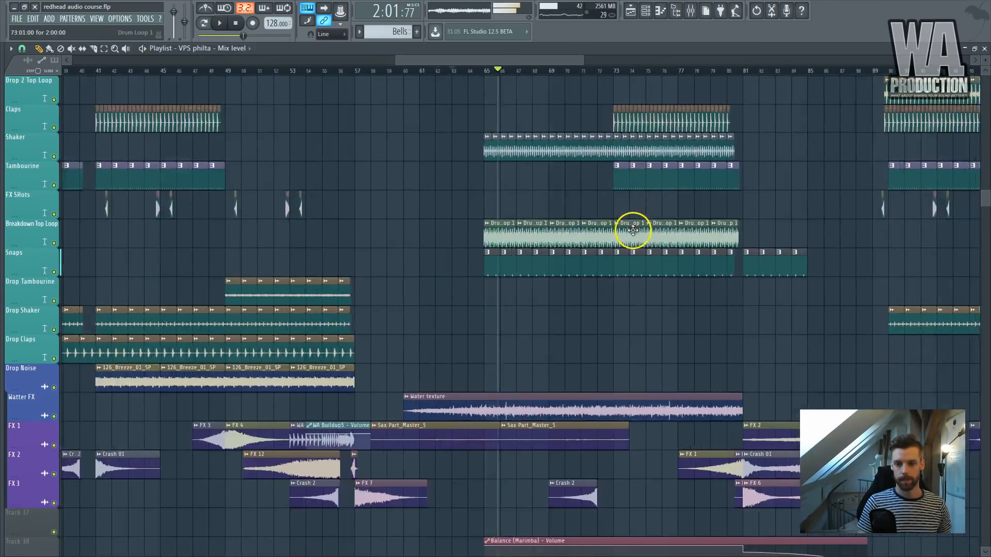
Examine the second breakdown's percussion, FX and volume automation clips up to the build-up at bar 81.
{"action": "scroll", "coordinate": [633, 231], "scroll_direction": "up", "scroll_amount": 2, "text": "ctrl"}
{"action": "scroll", "coordinate": [516, 201], "scroll_direction": "down", "scroll_amount": 5}
{"action": "scroll", "coordinate": [568, 243], "scroll_direction": "down", "scroll_amount": 2, "text": "ctrl"}
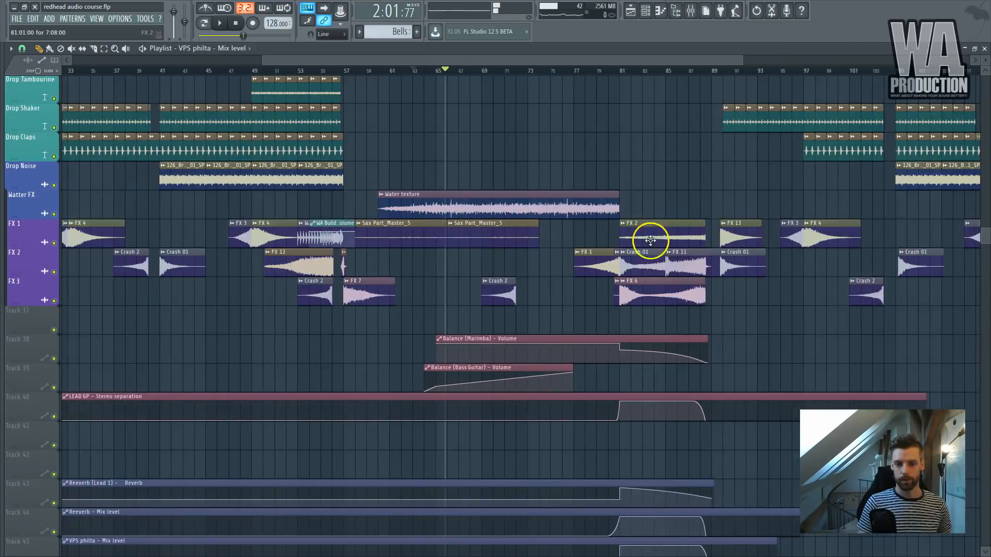
{"action": "scroll", "coordinate": [571, 166], "scroll_direction": "up", "scroll_amount": 1, "text": "ctrl"}
{"action": "scroll", "coordinate": [464, 181], "scroll_direction": "up", "scroll_amount": 15}
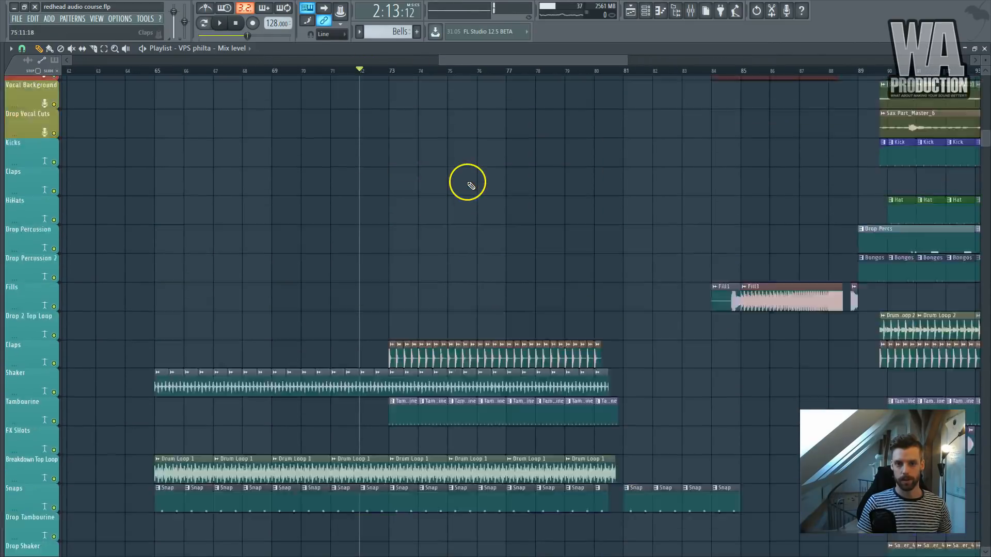
Play from about bar 72, following the claps, tambourine and shaker clips and the automation leading towards bar 81.
{"action": "scroll", "coordinate": [447, 76], "scroll_direction": "down", "scroll_amount": 1, "text": "ctrl"}
{"action": "scroll", "coordinate": [498, 173], "scroll_direction": "down", "scroll_amount": 8}
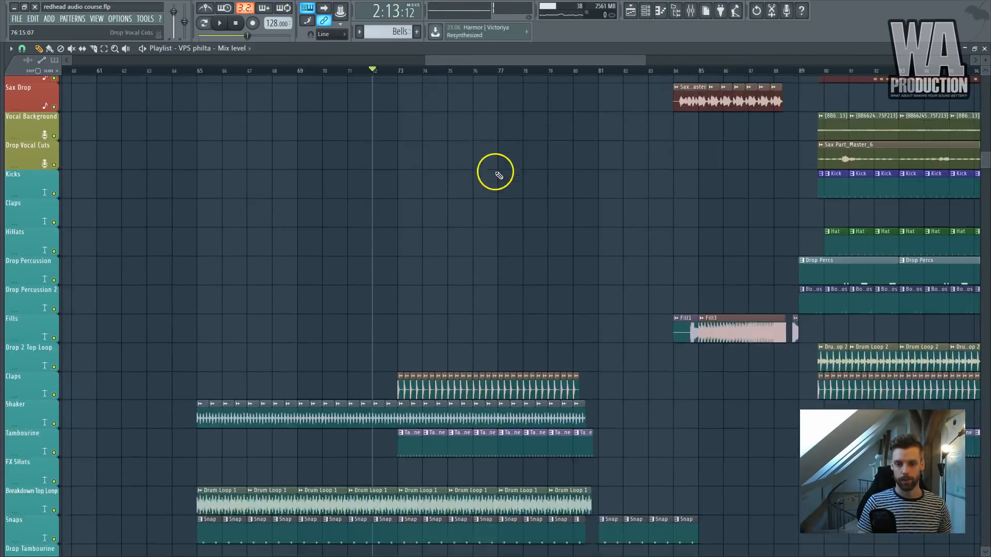
{"action": "scroll", "coordinate": [501, 191], "scroll_direction": "up", "scroll_amount": 3}
{"action": "key", "text": "space"}
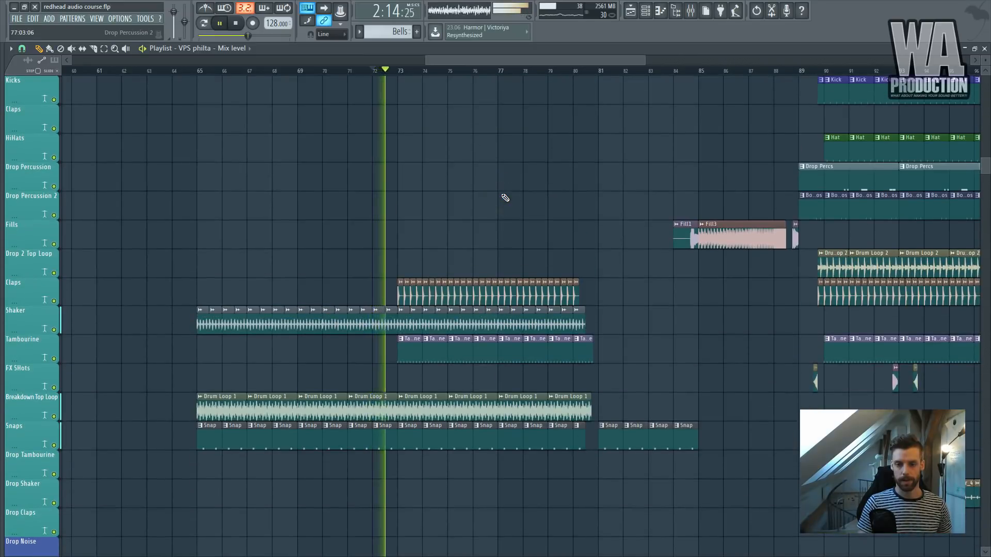
{"action": "scroll", "coordinate": [511, 204], "scroll_direction": "down", "scroll_amount": 7}
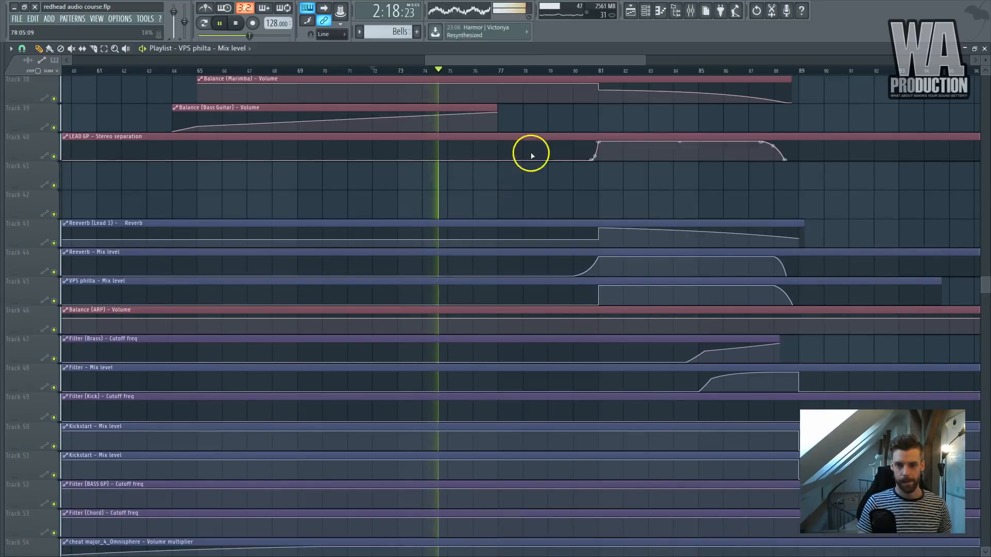
{"action": "left_click", "coordinate": [549, 62]}
{"action": "left_click_drag", "start_coordinate": [560, 60], "coordinate": [603, 64]}
Follow the start of the second build-up at bar 81 across its FX, percussion and lead tracks, and stop playback.
{"action": "scroll", "coordinate": [588, 147], "scroll_direction": "down", "scroll_amount": 2}
{"action": "scroll", "coordinate": [581, 175], "scroll_direction": "up", "scroll_amount": 3}
{"action": "scroll", "coordinate": [581, 175], "scroll_direction": "up", "scroll_amount": 3}
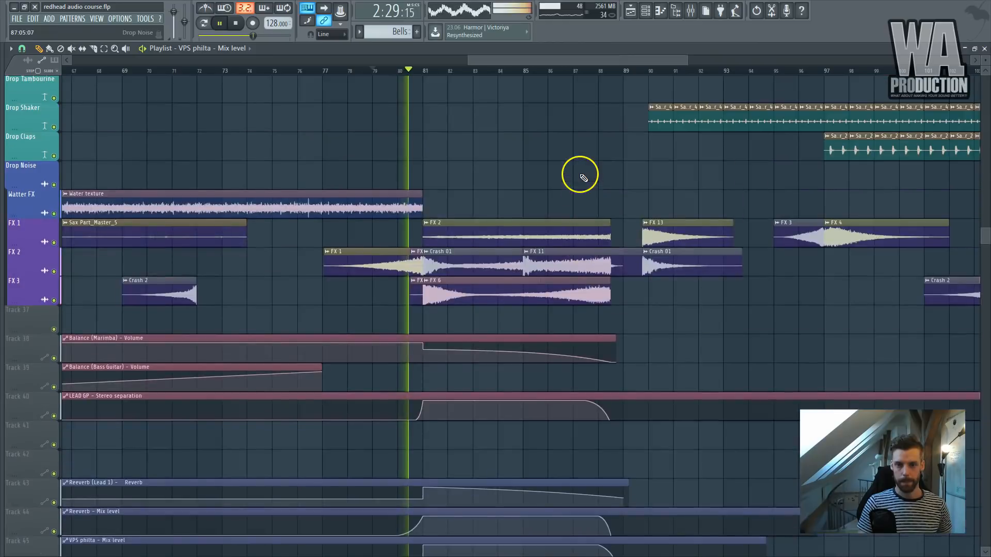
{"action": "scroll", "coordinate": [549, 172], "scroll_direction": "up", "scroll_amount": 2}
{"action": "scroll", "coordinate": [652, 189], "scroll_direction": "up", "scroll_amount": 5}
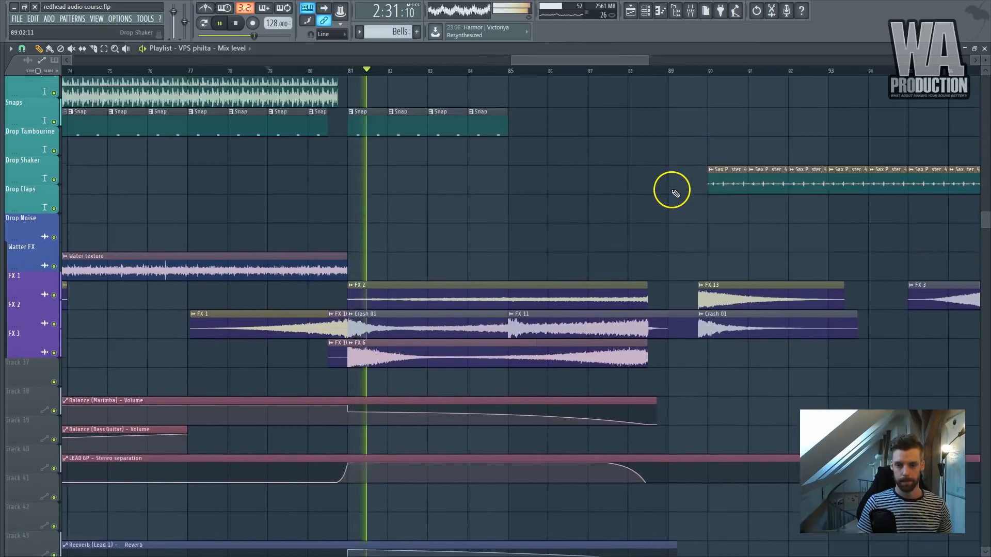
{"action": "scroll", "coordinate": [676, 196], "scroll_direction": "up", "scroll_amount": 4}
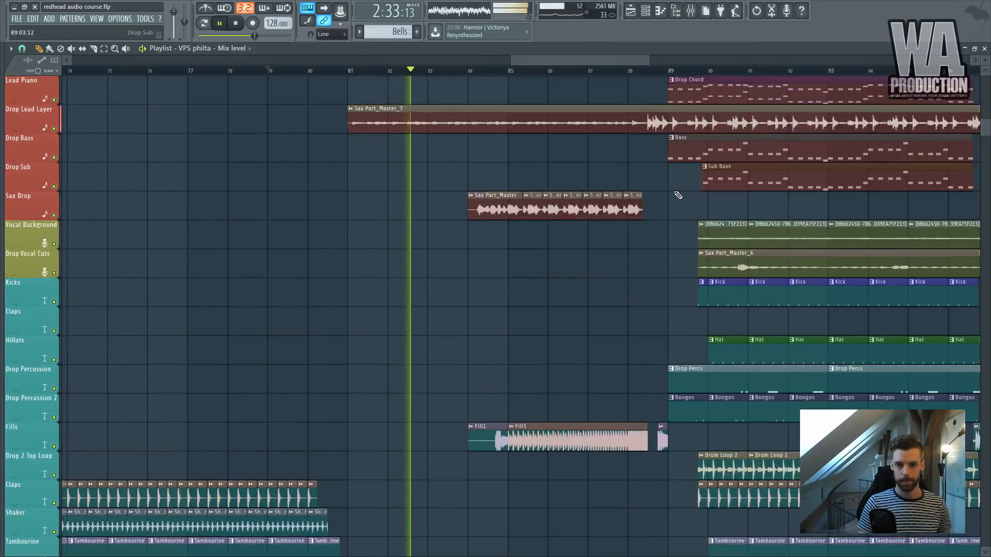
{"action": "key", "text": "space"}
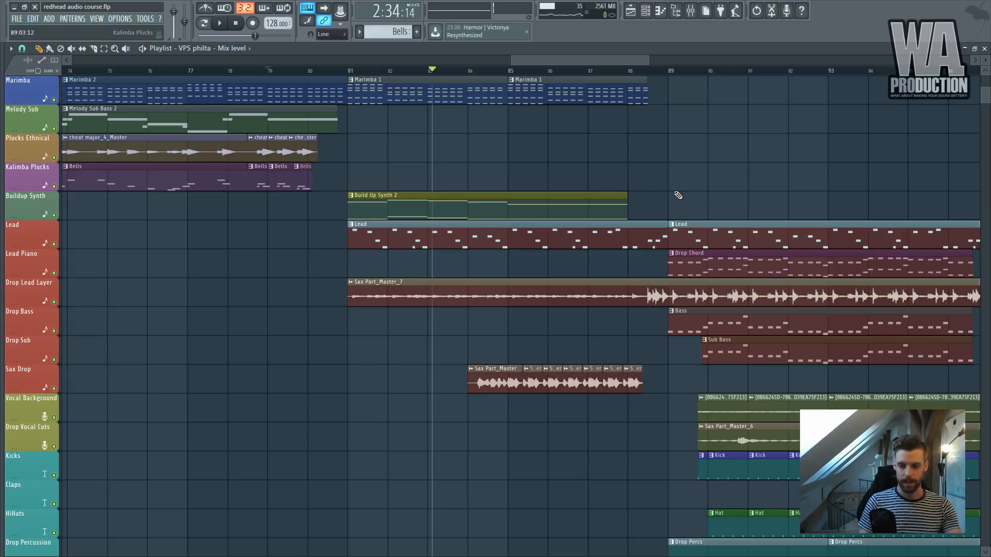
Place the playhead at bar 84 where the build-up's Sax Drop clip starts, and examine the melodic and percussion layers around it.
{"action": "scroll", "coordinate": [676, 195], "scroll_direction": "down", "scroll_amount": 5}
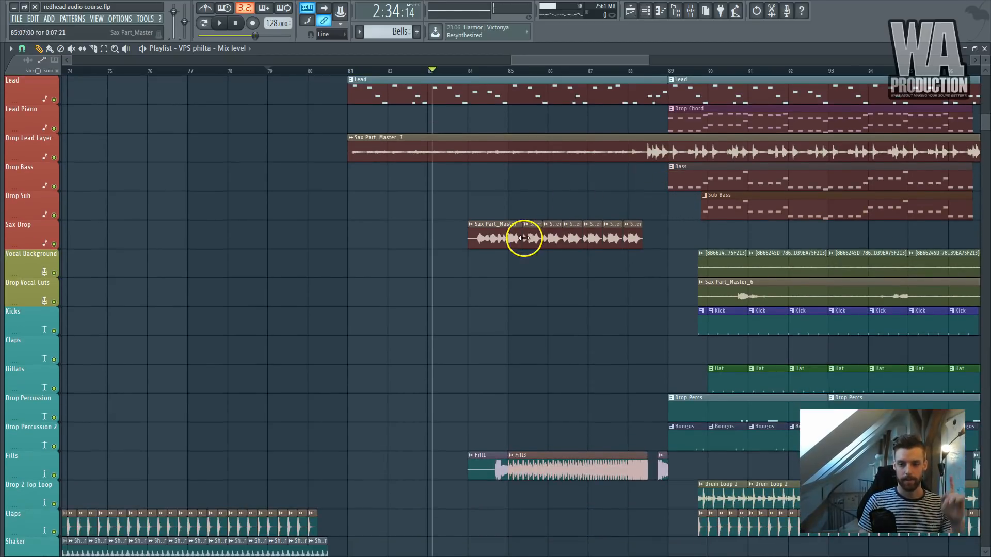
{"action": "left_click", "coordinate": [471, 72]}
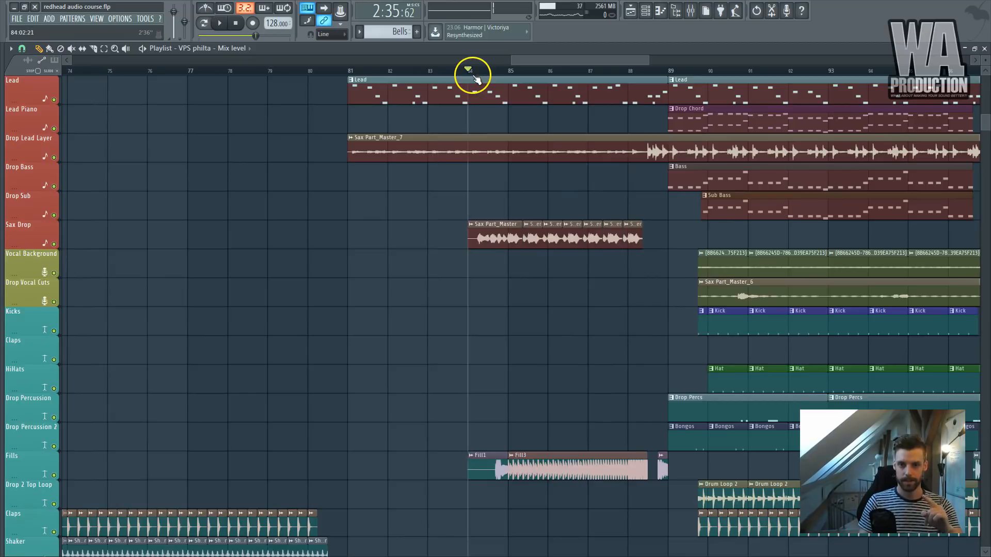
{"action": "scroll", "coordinate": [557, 159], "scroll_direction": "up", "scroll_amount": 5}
{"action": "scroll", "coordinate": [556, 180], "scroll_direction": "down", "scroll_amount": 3}
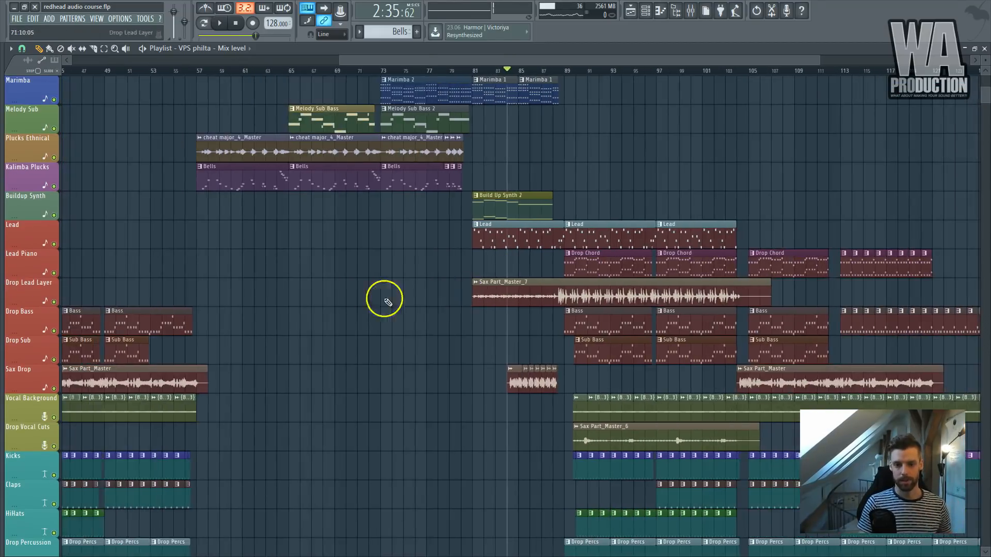
{"action": "scroll", "coordinate": [797, 199], "scroll_direction": "down", "scroll_amount": 5}
{"action": "scroll", "coordinate": [584, 231], "scroll_direction": "up", "scroll_amount": 9}
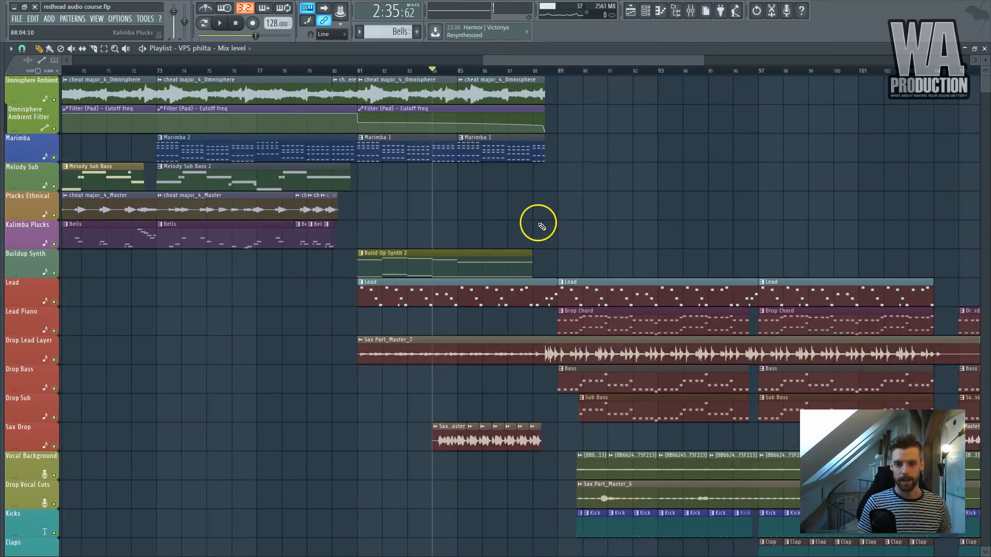
{"action": "scroll", "coordinate": [516, 231], "scroll_direction": "down", "scroll_amount": 6}
{"action": "scroll", "coordinate": [506, 232], "scroll_direction": "down", "scroll_amount": 8}
{"action": "scroll", "coordinate": [487, 245], "scroll_direction": "up", "scroll_amount": 3}
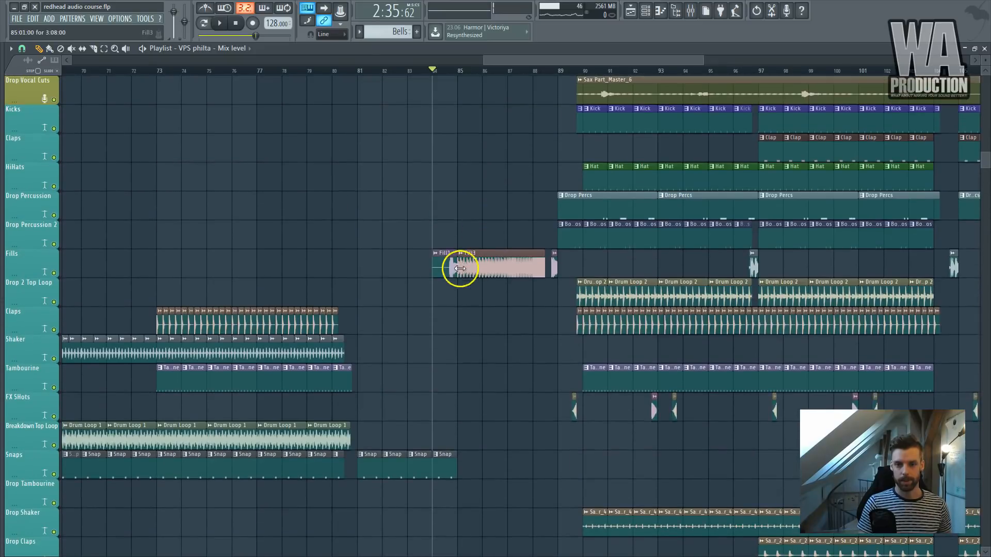
Examine the Fill1 and Fill3 clips of the second build-up, and compare its FX and layers with the rest of the arrangement.
{"action": "left_click_drag", "start_coordinate": [452, 262], "coordinate": [481, 271]}
{"action": "scroll", "coordinate": [480, 270], "scroll_direction": "down", "scroll_amount": 9}
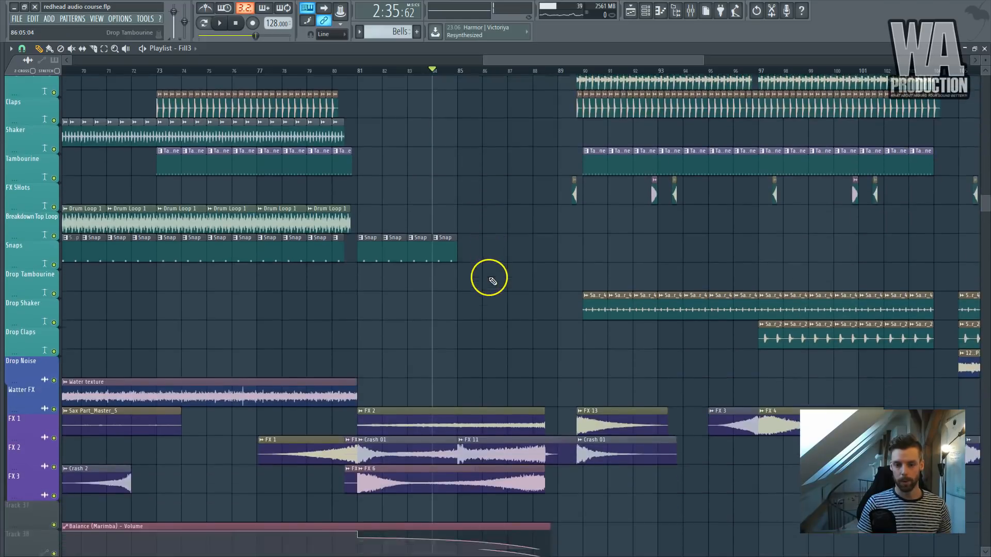
{"action": "scroll", "coordinate": [483, 310], "scroll_direction": "down", "scroll_amount": 5}
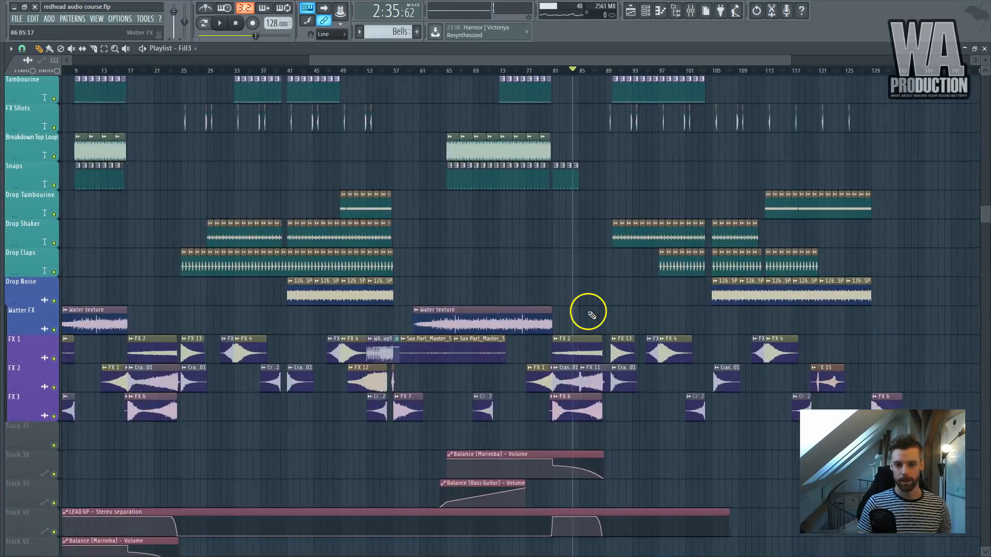
{"action": "scroll", "coordinate": [587, 315], "scroll_direction": "up", "scroll_amount": 7}
{"action": "scroll", "coordinate": [583, 316], "scroll_direction": "up", "scroll_amount": 9}
{"action": "scroll", "coordinate": [584, 317], "scroll_direction": "up", "scroll_amount": 8}
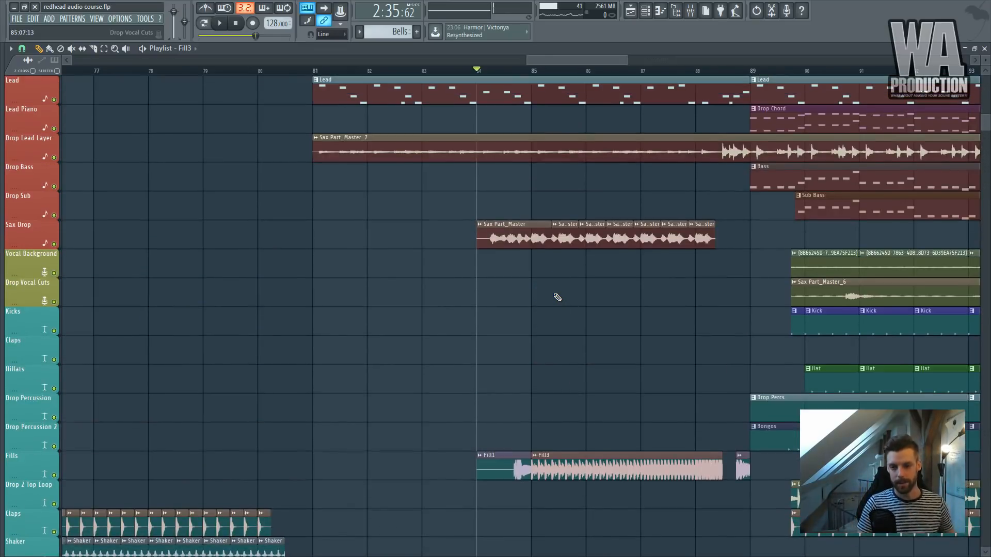
{"action": "scroll", "coordinate": [555, 298], "scroll_direction": "up", "scroll_amount": 3}
{"action": "scroll", "coordinate": [554, 298], "scroll_direction": "up", "scroll_amount": 4}
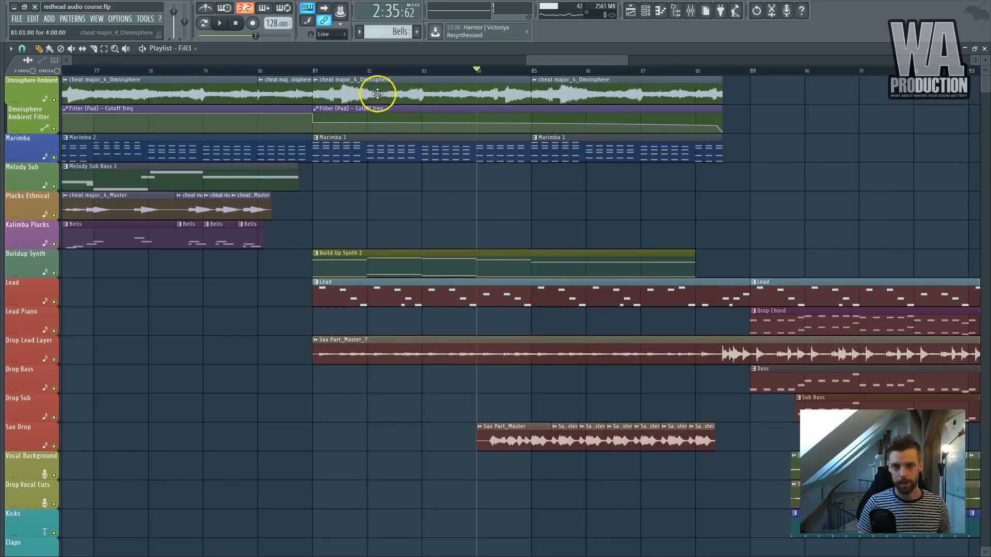
Play the second build-up from bar 81, following its melodic layers, sax clips, fills and FX.
{"action": "left_click", "coordinate": [315, 70]}
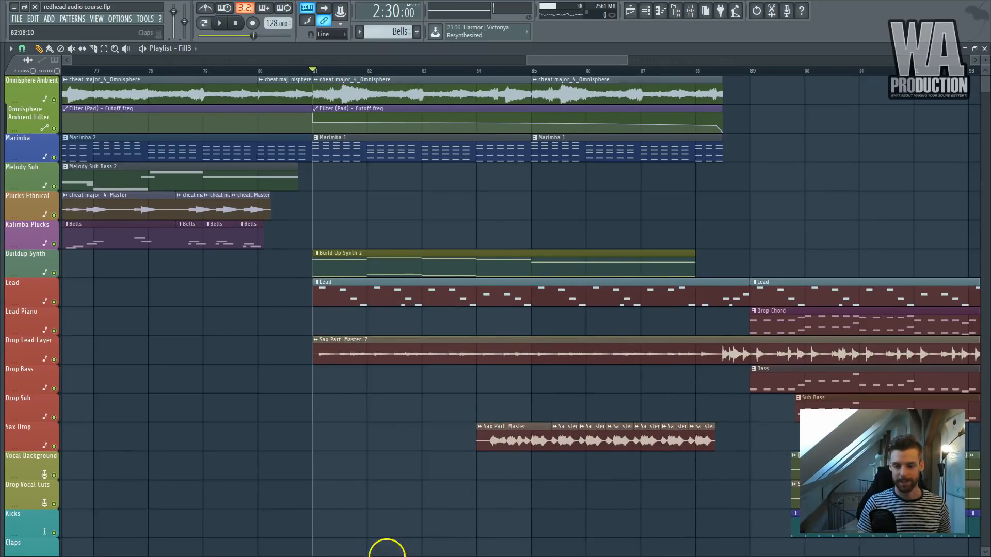
{"action": "key", "text": "space"}
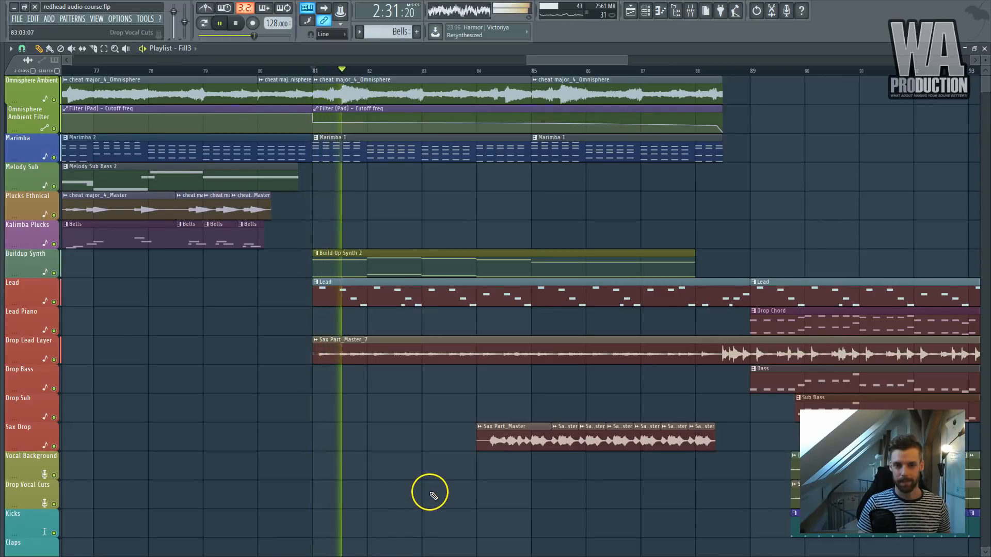
{"action": "scroll", "coordinate": [433, 486], "scroll_direction": "down", "scroll_amount": 6, "text": "ctrl"}
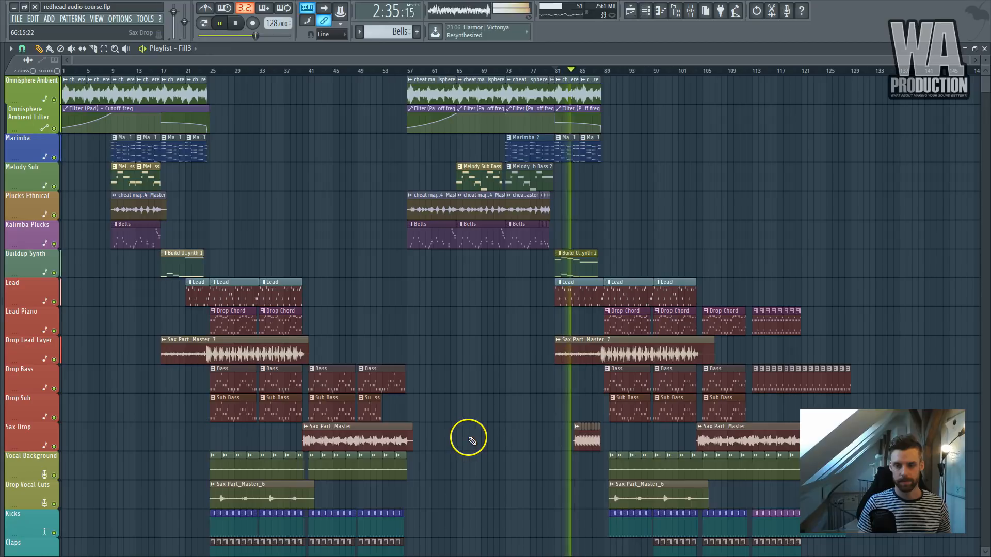
{"action": "scroll", "coordinate": [593, 436], "scroll_direction": "up", "scroll_amount": 6, "text": "ctrl"}
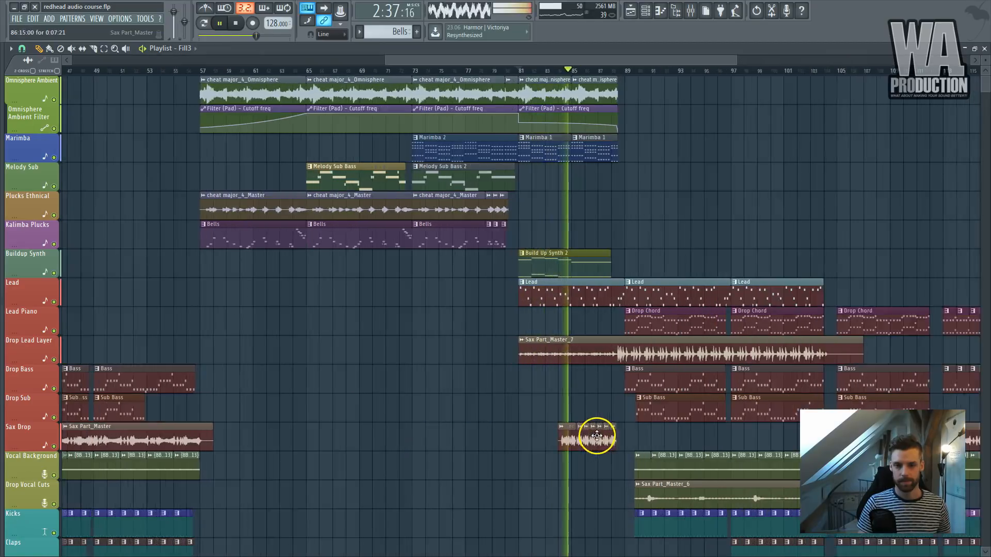
{"action": "scroll", "coordinate": [628, 439], "scroll_direction": "down", "scroll_amount": 10}
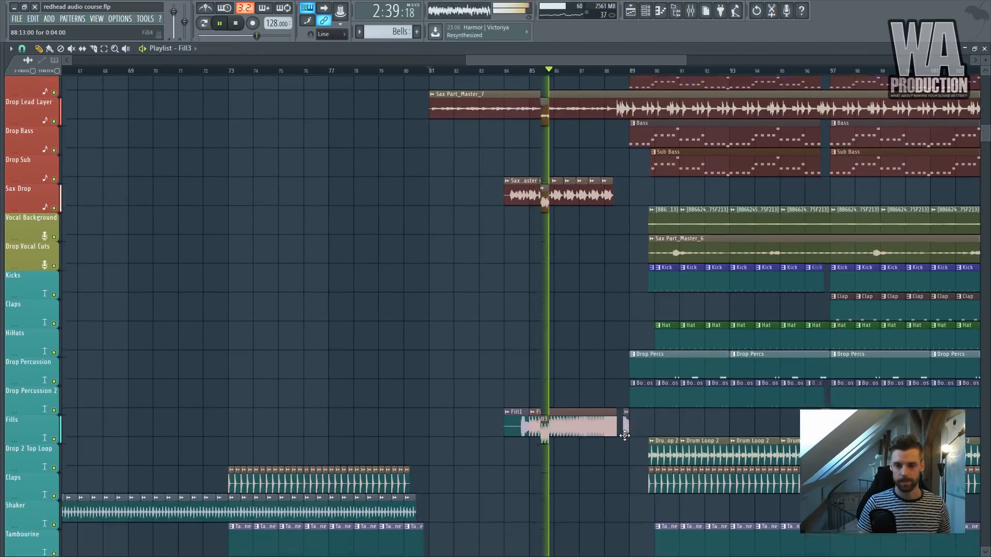
{"action": "scroll", "coordinate": [628, 440], "scroll_direction": "down", "scroll_amount": 5}
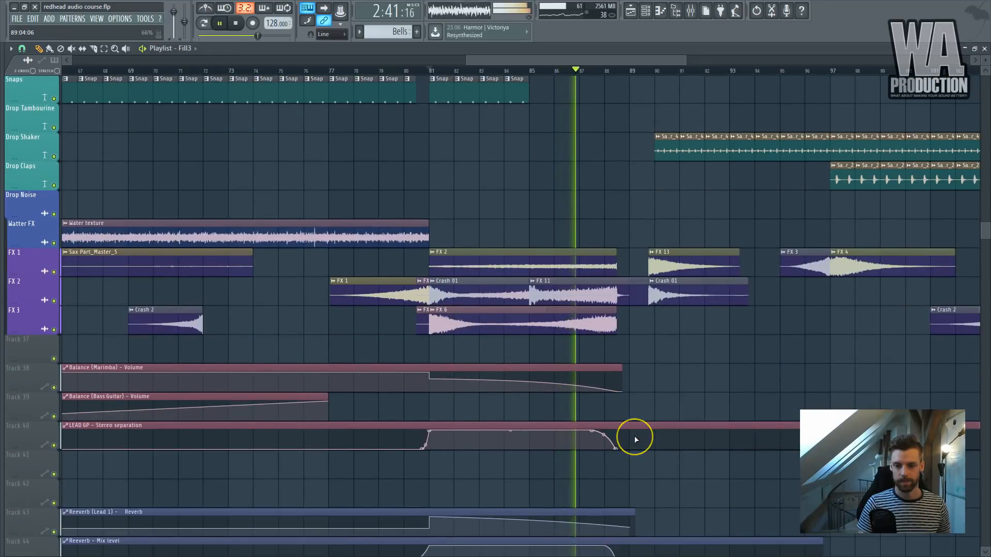
Follow the stereo separation, reverb, filter and Kickstart automation into the drop at bar 89, and stop playback.
{"action": "scroll", "coordinate": [635, 436], "scroll_direction": "down", "scroll_amount": 3}
{"action": "scroll", "coordinate": [644, 443], "scroll_direction": "up", "scroll_amount": 3, "text": "ctrl"}
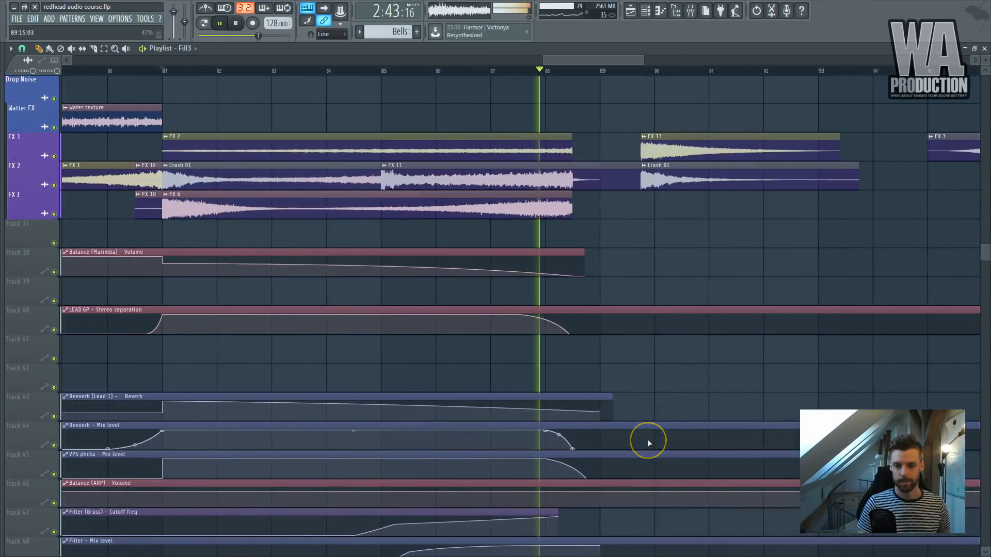
{"action": "scroll", "coordinate": [646, 439], "scroll_direction": "down", "scroll_amount": 5}
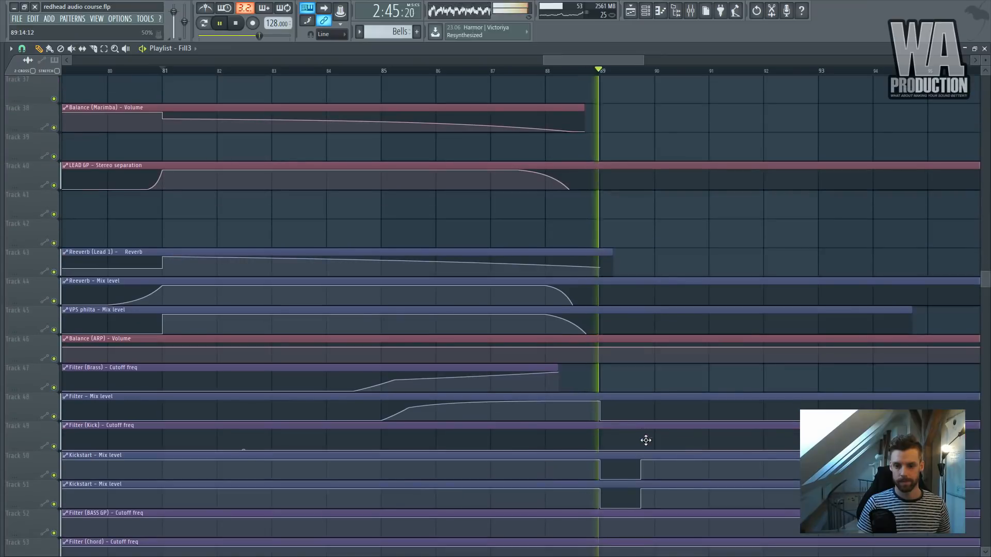
{"action": "scroll", "coordinate": [646, 439], "scroll_direction": "up", "scroll_amount": 2, "text": "ctrl"}
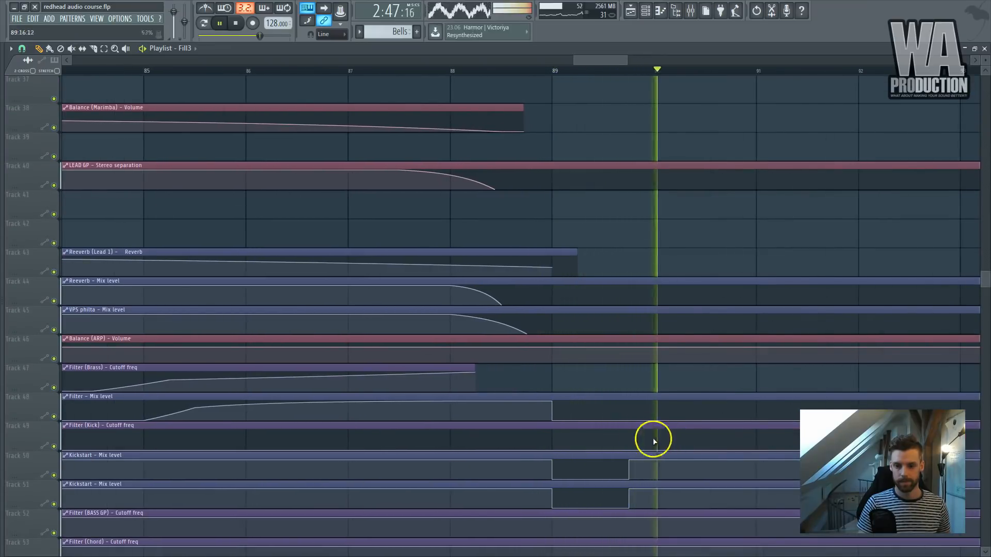
{"action": "key", "text": "space"}
Examine the end points of the build-up automation before bar 89 and the instrument layers that start the second drop.
{"action": "scroll", "coordinate": [560, 380], "scroll_direction": "up", "scroll_amount": 2, "text": "ctrl"}
{"action": "scroll", "coordinate": [474, 368], "scroll_direction": "up", "scroll_amount": 5}
{"action": "scroll", "coordinate": [474, 369], "scroll_direction": "down", "scroll_amount": 4}
{"action": "scroll", "coordinate": [340, 336], "scroll_direction": "down", "scroll_amount": 5, "text": "ctrl"}
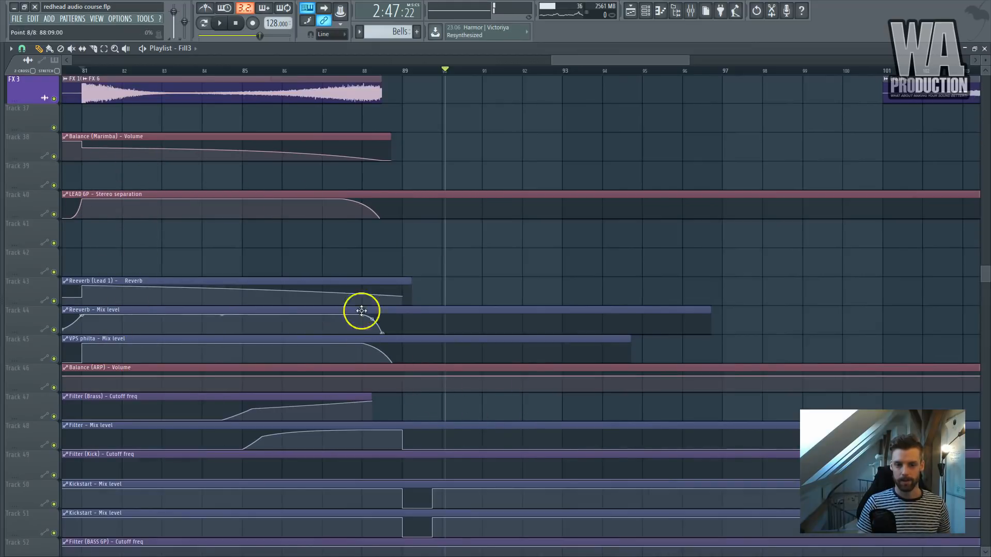
{"action": "scroll", "coordinate": [462, 434], "scroll_direction": "up", "scroll_amount": 15}
{"action": "scroll", "coordinate": [462, 432], "scroll_direction": "up", "scroll_amount": 10}
{"action": "scroll", "coordinate": [412, 161], "scroll_direction": "down", "scroll_amount": 5, "text": "ctrl"}
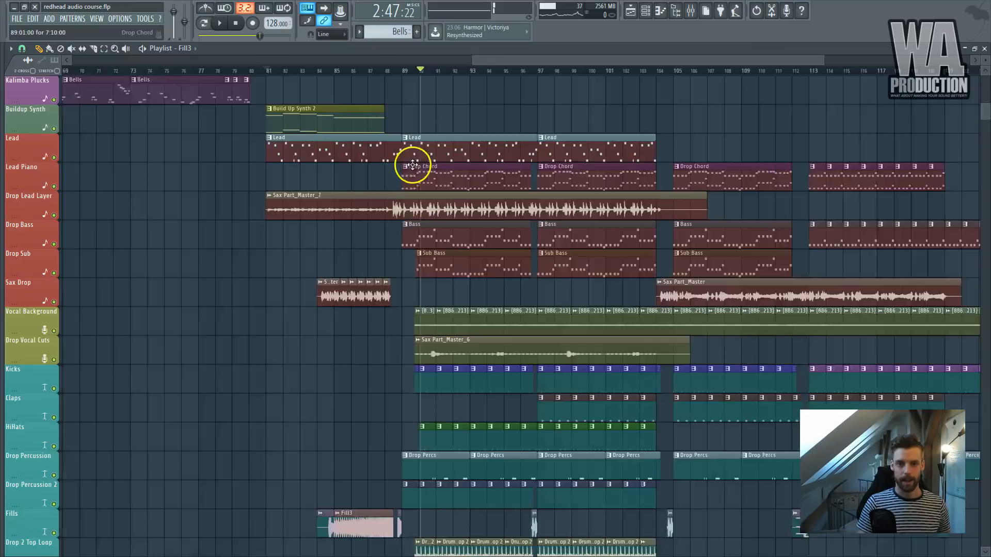
Open the Build Up Synth 2 pattern in the channel rack and play it on its own.
{"action": "left_click", "coordinate": [317, 259]}
{"action": "double_click", "coordinate": [317, 258]}
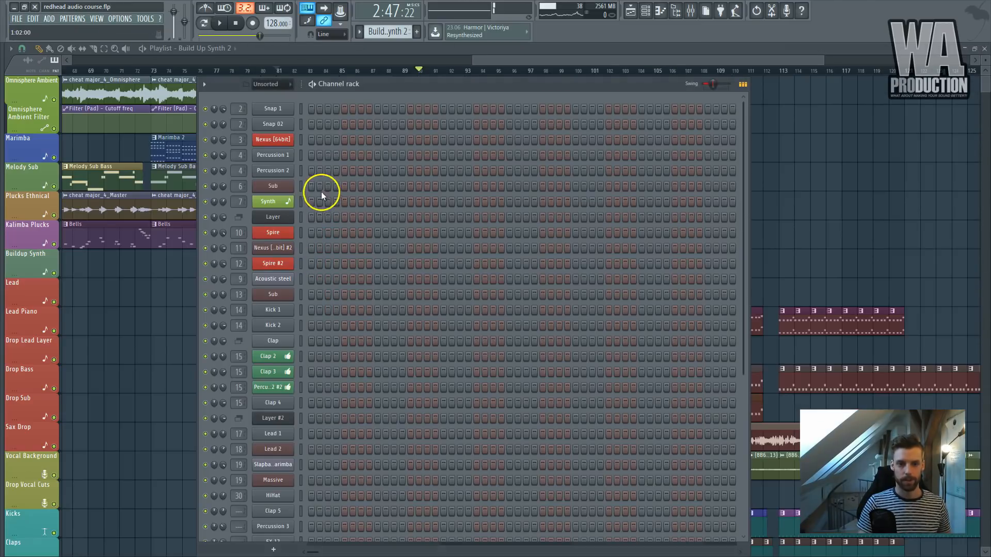
{"action": "scroll", "coordinate": [321, 191], "scroll_direction": "down", "scroll_amount": 5}
{"action": "left_click", "coordinate": [221, 24]}
{"action": "left_click", "coordinate": [204, 23]}
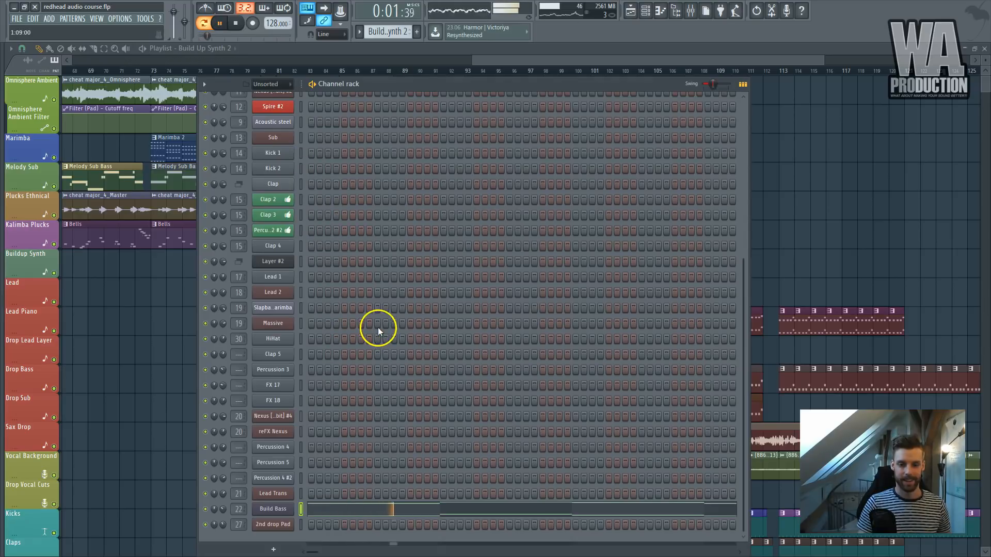
Examine the Build Bass notes of the pattern in the piano roll, stop playback, and return to the playlist.
{"action": "left_click", "coordinate": [511, 508]}
{"action": "scroll", "coordinate": [392, 399], "scroll_direction": "up", "scroll_amount": 3}
{"action": "scroll", "coordinate": [391, 398], "scroll_direction": "up", "scroll_amount": 3}
{"action": "scroll", "coordinate": [390, 398], "scroll_direction": "down", "scroll_amount": 7}
{"action": "scroll", "coordinate": [395, 400], "scroll_direction": "down", "scroll_amount": 4}
{"action": "key", "text": "space"}
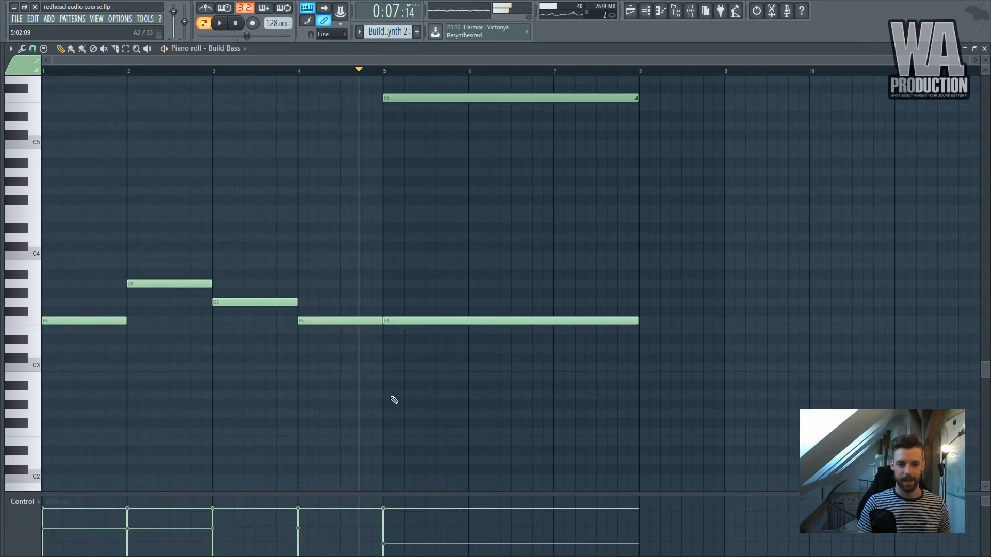
{"action": "scroll", "coordinate": [395, 400], "scroll_direction": "up", "scroll_amount": 2}
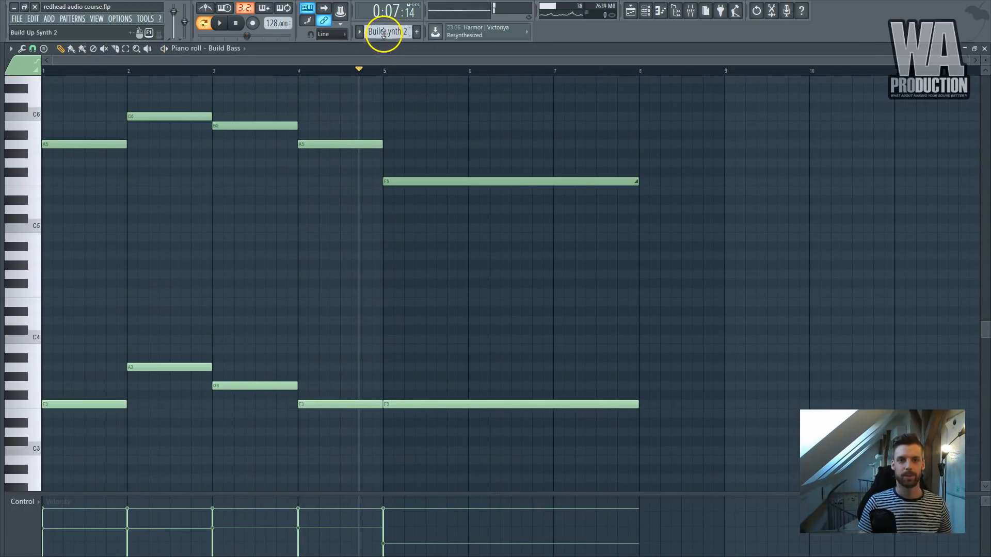
{"action": "key", "text": "Escape"}
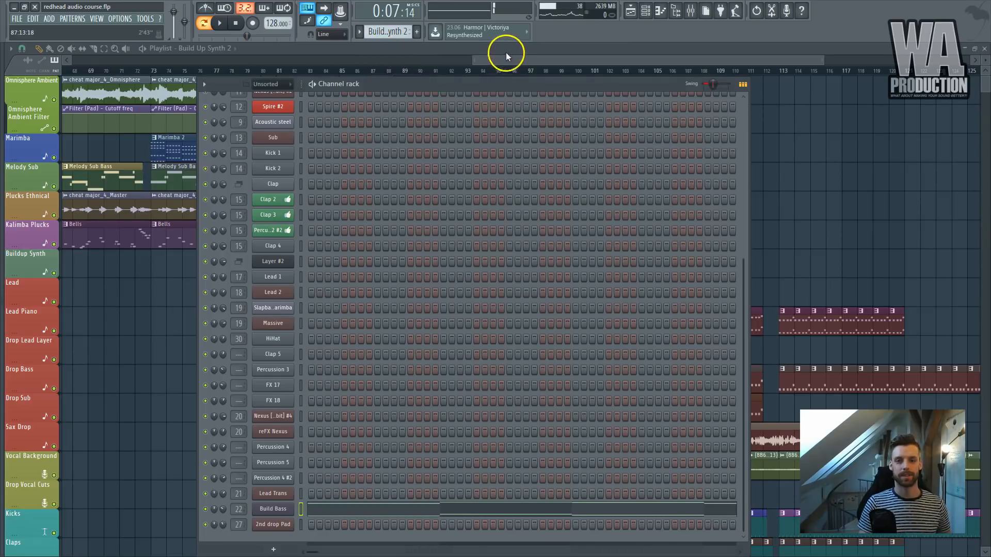
{"action": "key", "text": "Escape"}
Play the second build-up from bar 81, muting and unmuting the Buildup Synth track to compare, and stop playback.
{"action": "left_click", "coordinate": [183, 70]}
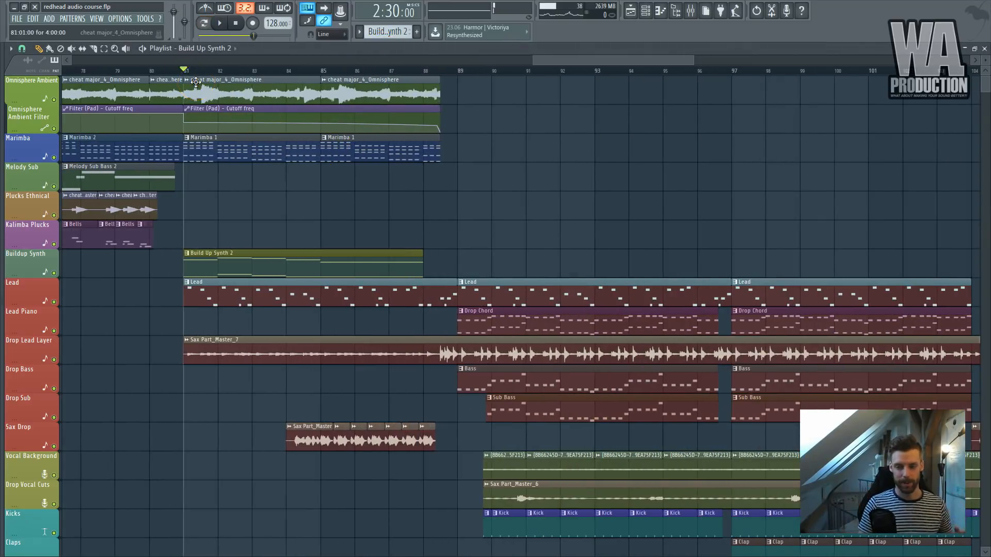
{"action": "key", "text": "space"}
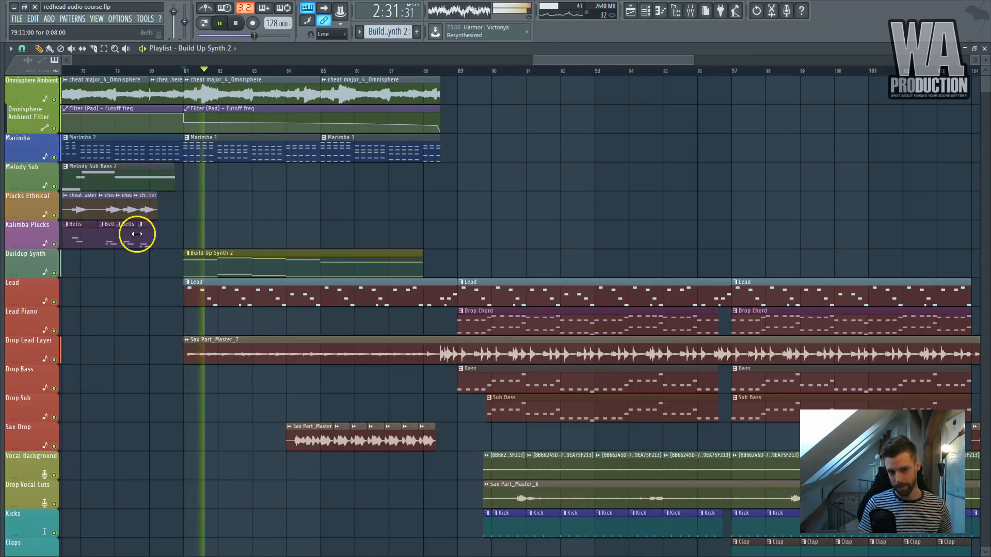
{"action": "left_click", "coordinate": [55, 273]}
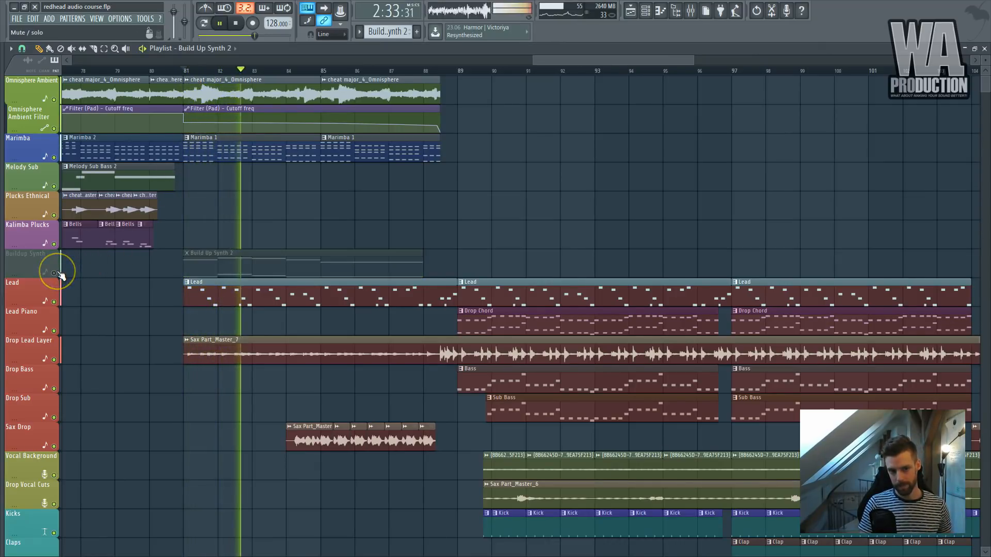
{"action": "left_click", "coordinate": [56, 273]}
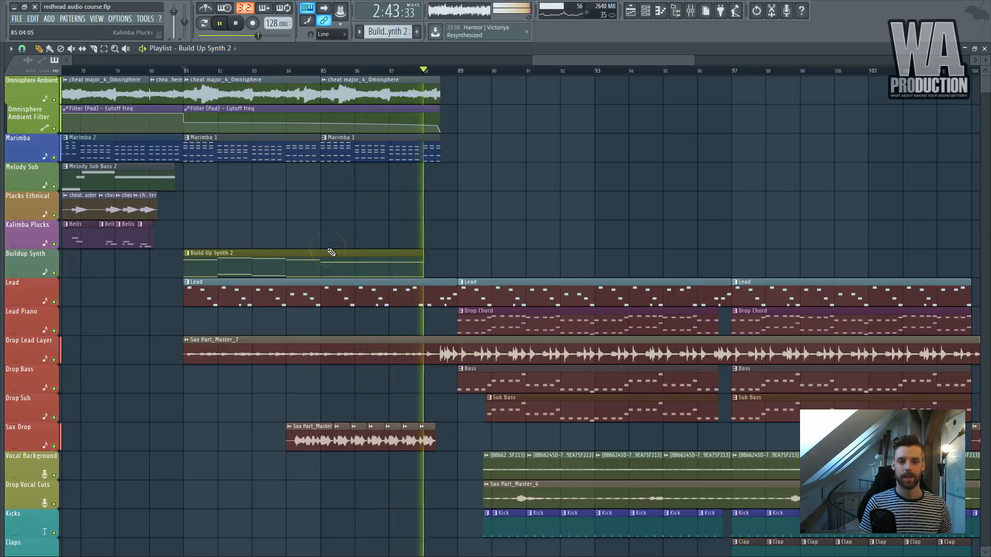
{"action": "key", "text": "space"}
{"action": "left_click", "coordinate": [325, 268]}
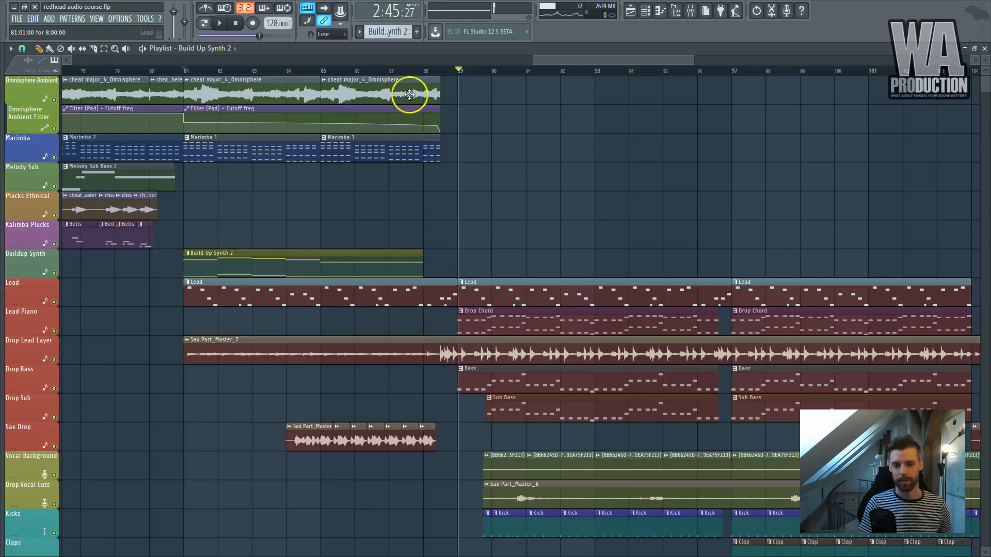
Compare the two breakdowns across the whole arrangement, and place the playhead at the start of the second one at bar 57.
{"action": "scroll", "coordinate": [534, 59], "scroll_direction": "right", "scroll_amount": 5}
{"action": "scroll", "coordinate": [503, 85], "scroll_direction": "down", "scroll_amount": 5}
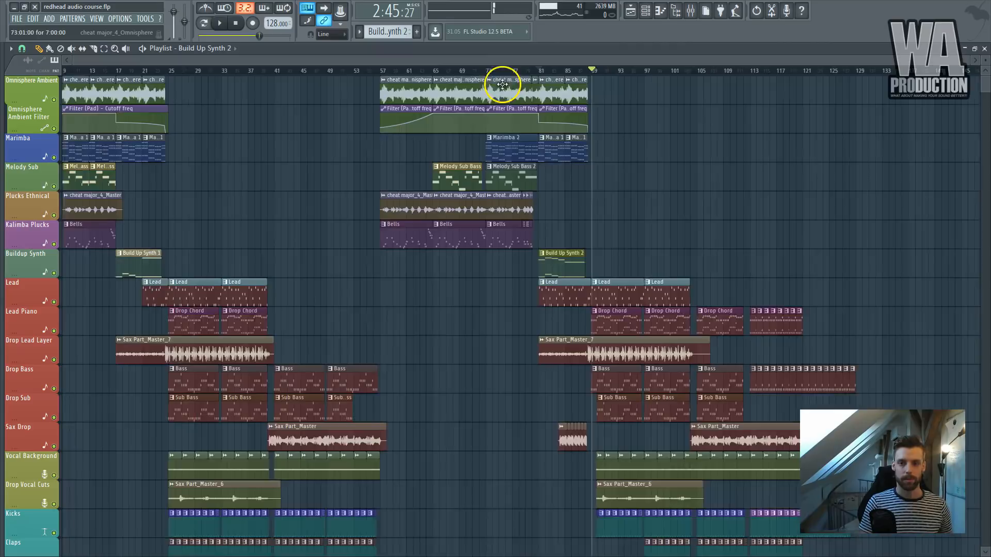
{"action": "scroll", "coordinate": [315, 130], "scroll_direction": "down", "scroll_amount": 4}
{"action": "scroll", "coordinate": [394, 222], "scroll_direction": "up", "scroll_amount": 4}
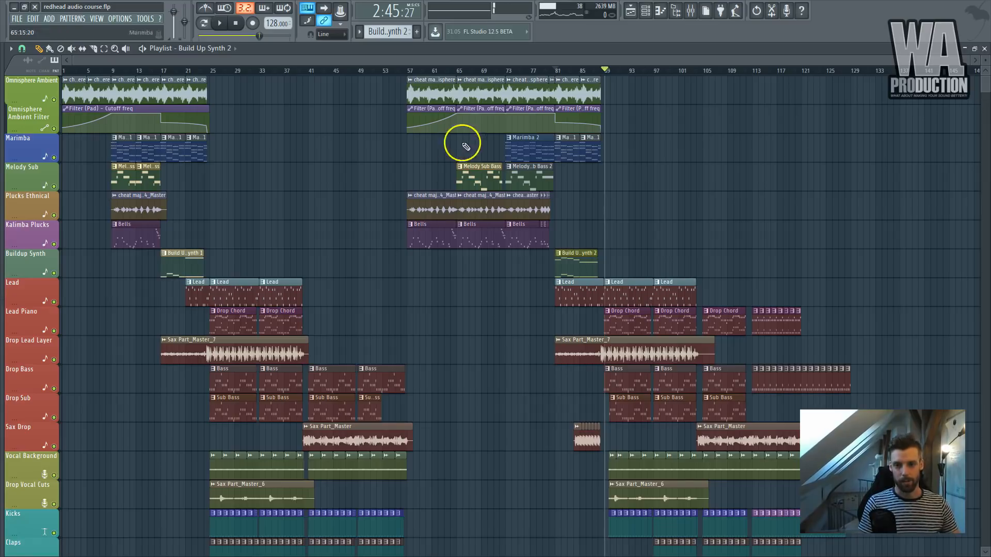
{"action": "left_click", "coordinate": [410, 73]}
{"action": "scroll", "coordinate": [471, 186], "scroll_direction": "up", "scroll_amount": 3}
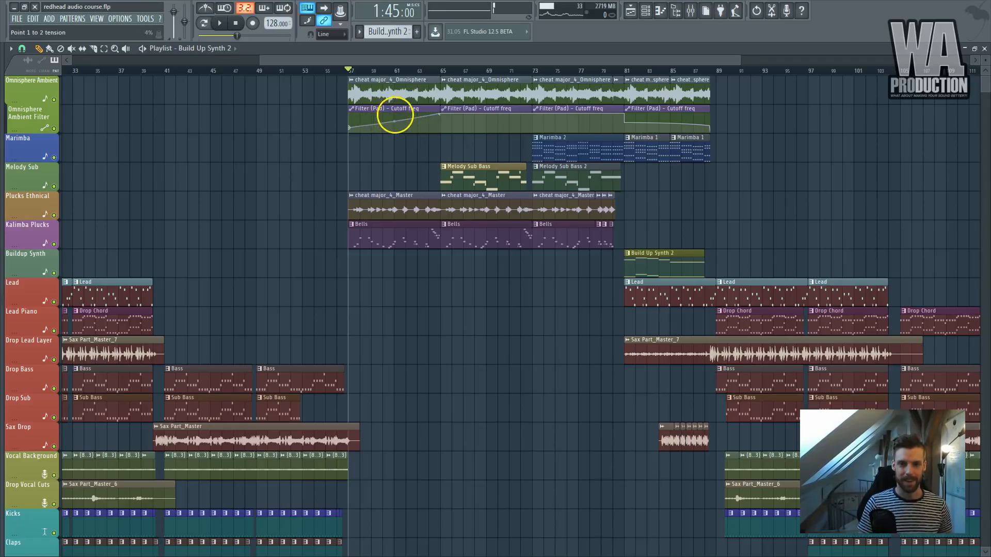
Examine the Filter (Pad) cutoff automation from bar 57 and the melodic layers of the second breakdown.
{"action": "left_click", "coordinate": [394, 115]}
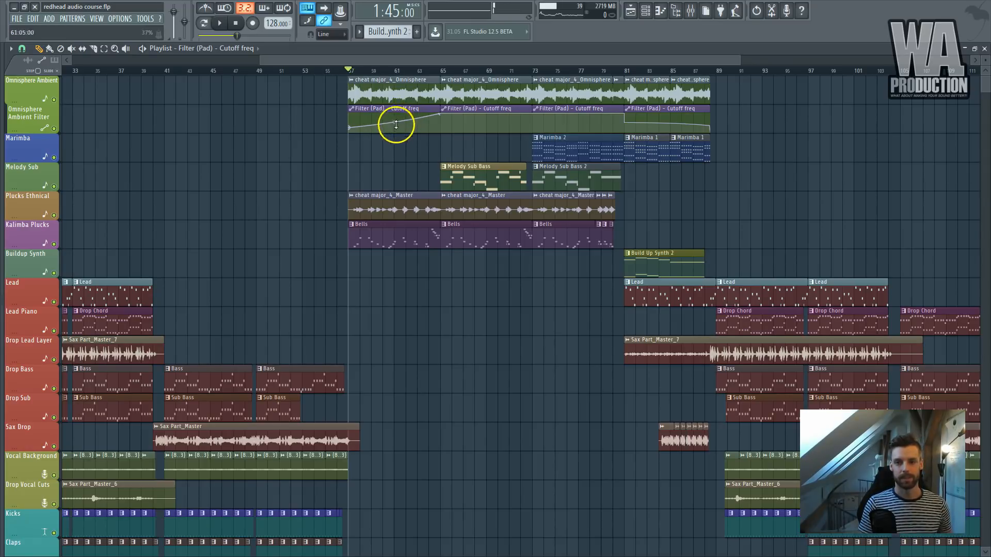
{"action": "scroll", "coordinate": [413, 131], "scroll_direction": "down", "scroll_amount": 3}
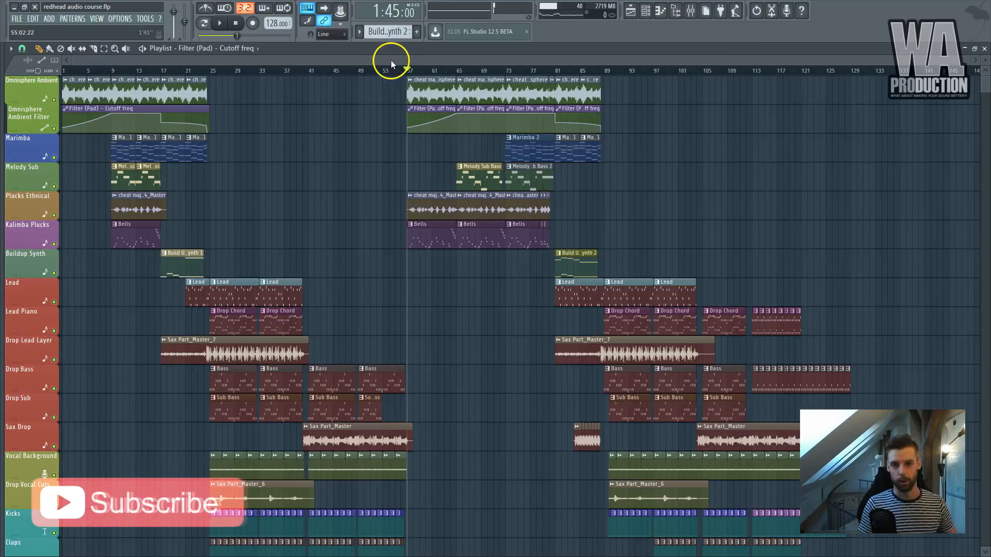
{"action": "scroll", "coordinate": [440, 130], "scroll_direction": "up", "scroll_amount": 3}
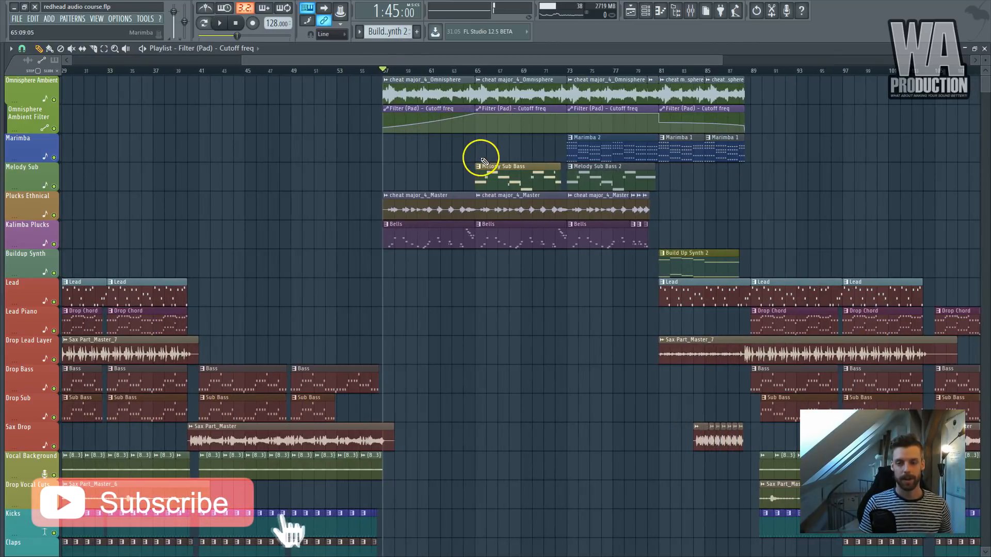
{"action": "scroll", "coordinate": [481, 158], "scroll_direction": "down", "scroll_amount": 5}
{"action": "scroll", "coordinate": [483, 161], "scroll_direction": "up", "scroll_amount": 5}
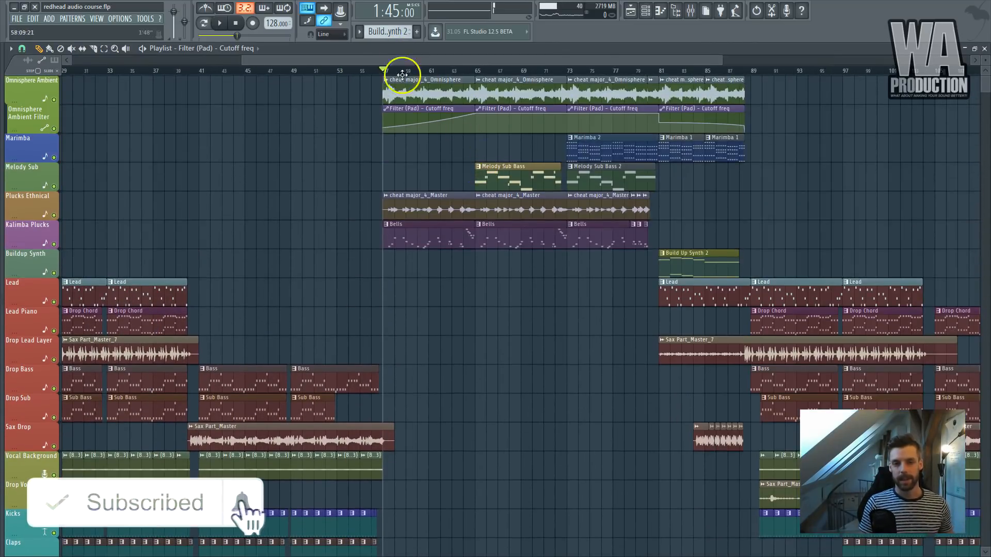
Review the full arrangement, and examine the percussion and FX layers around the start of the second breakdown.
{"action": "left_click_drag", "start_coordinate": [243, 60], "coordinate": [146, 72]}
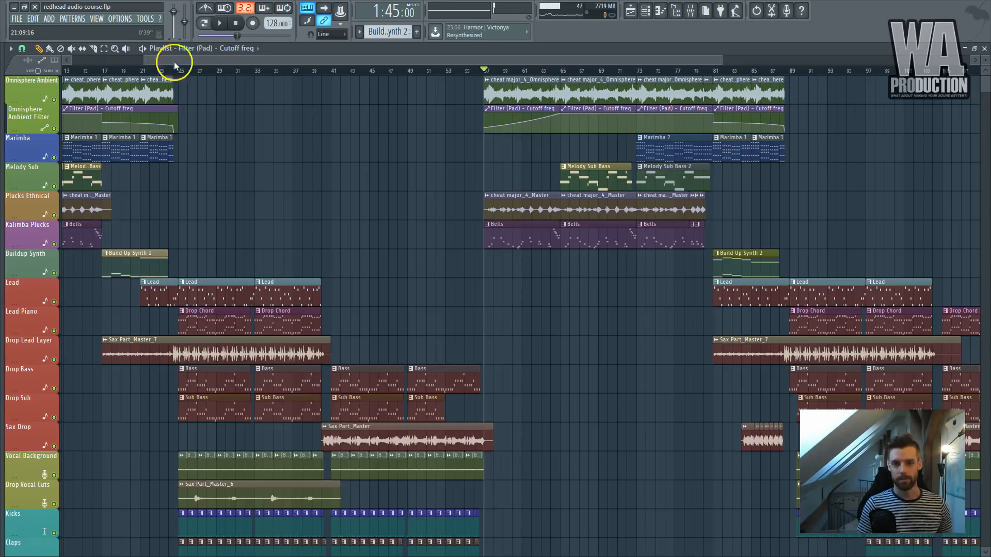
{"action": "left_click_drag", "start_coordinate": [722, 60], "coordinate": [953, 62]}
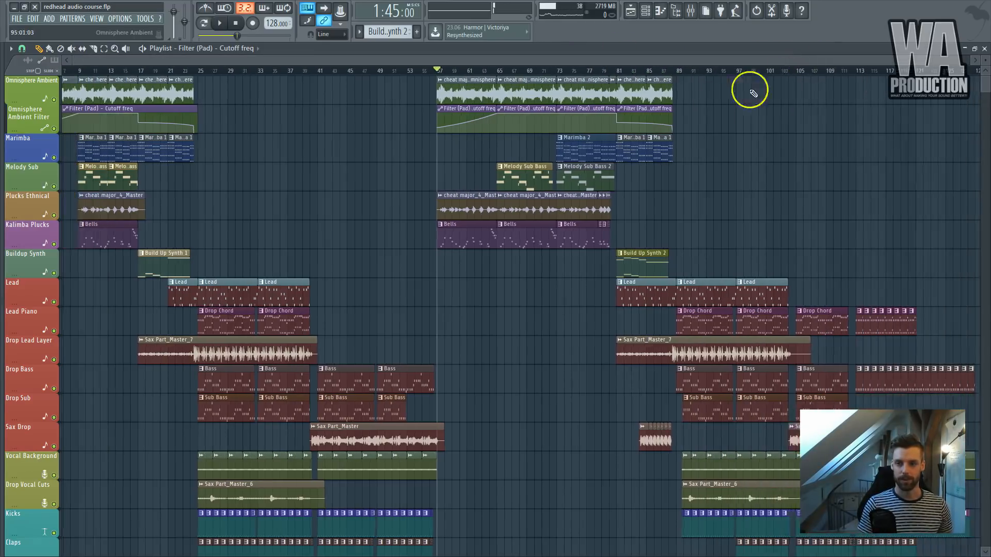
{"action": "scroll", "coordinate": [413, 139], "scroll_direction": "down", "scroll_amount": 4}
{"action": "scroll", "coordinate": [407, 146], "scroll_direction": "down", "scroll_amount": 10}
{"action": "scroll", "coordinate": [420, 231], "scroll_direction": "up", "scroll_amount": 4, "text": "ctrl"}
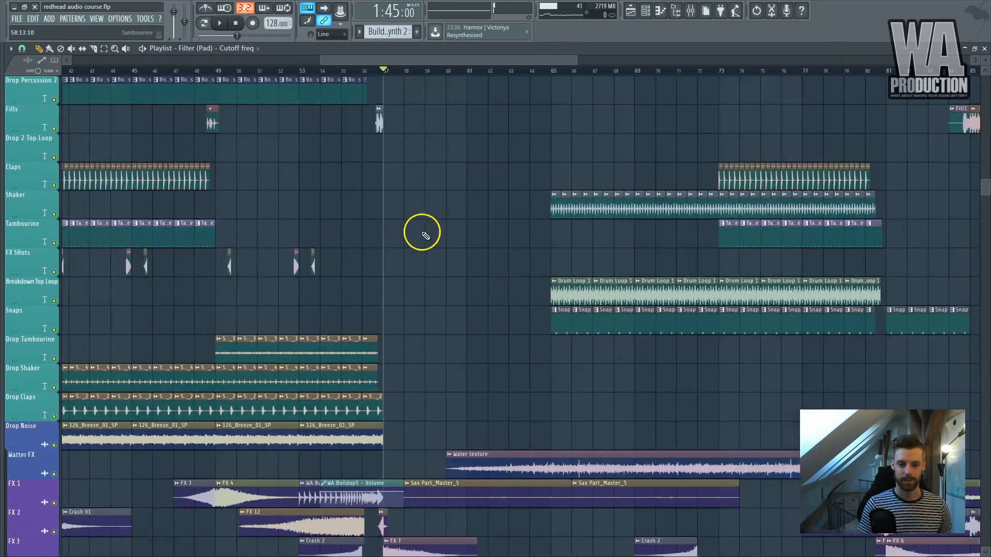
{"action": "scroll", "coordinate": [450, 236], "scroll_direction": "up", "scroll_amount": 10}
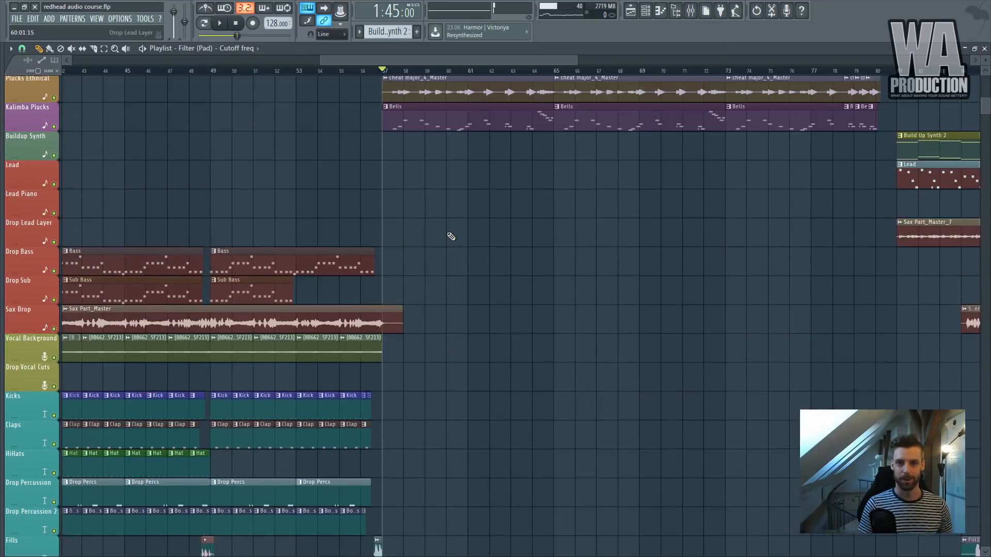
Compare the melodic, vocal and percussion layers of the first drop with those of the second drop.
{"action": "scroll", "coordinate": [436, 162], "scroll_direction": "down", "scroll_amount": 4, "text": "ctrl"}
{"action": "scroll", "coordinate": [438, 163], "scroll_direction": "down", "scroll_amount": 2}
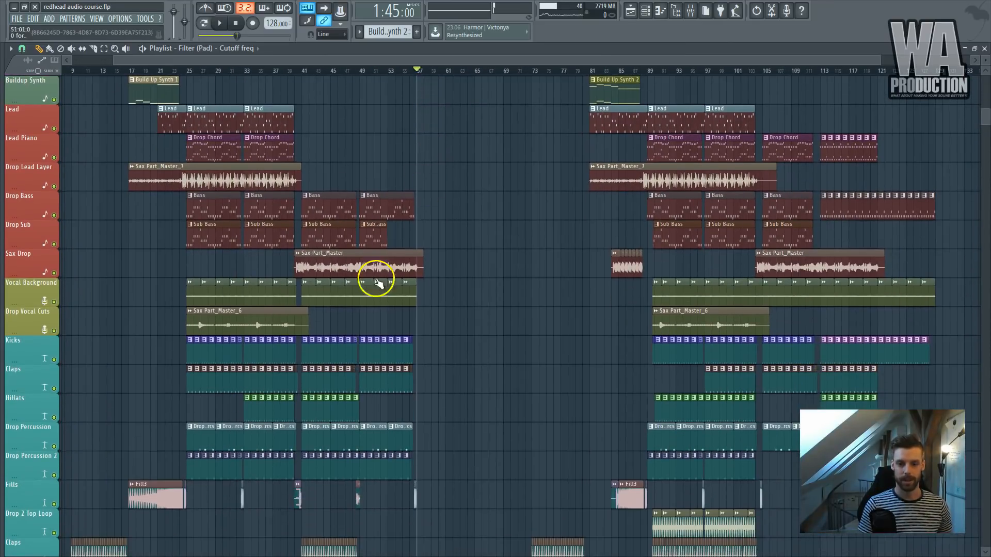
{"action": "scroll", "coordinate": [250, 250], "scroll_direction": "down", "scroll_amount": 4}
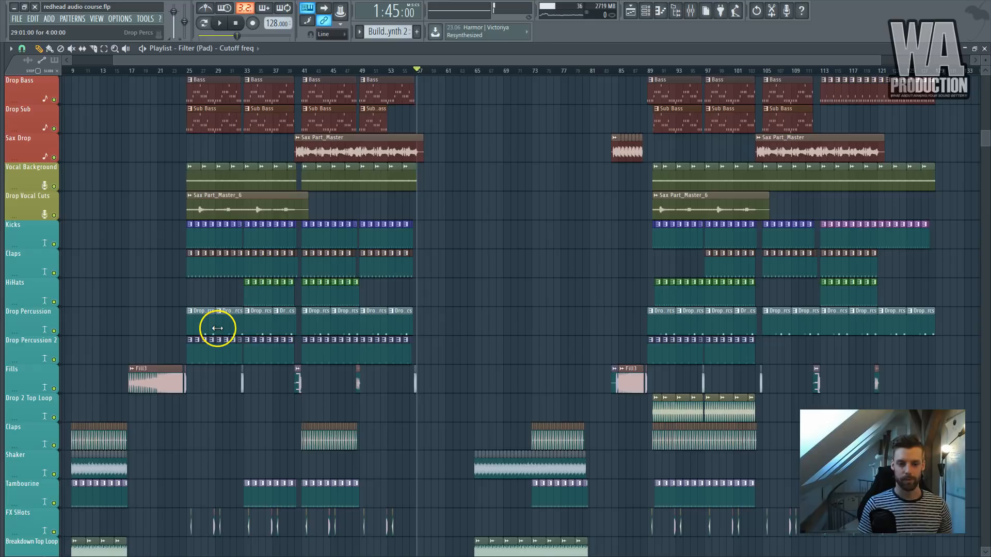
{"action": "scroll", "coordinate": [630, 180], "scroll_direction": "up", "scroll_amount": 8}
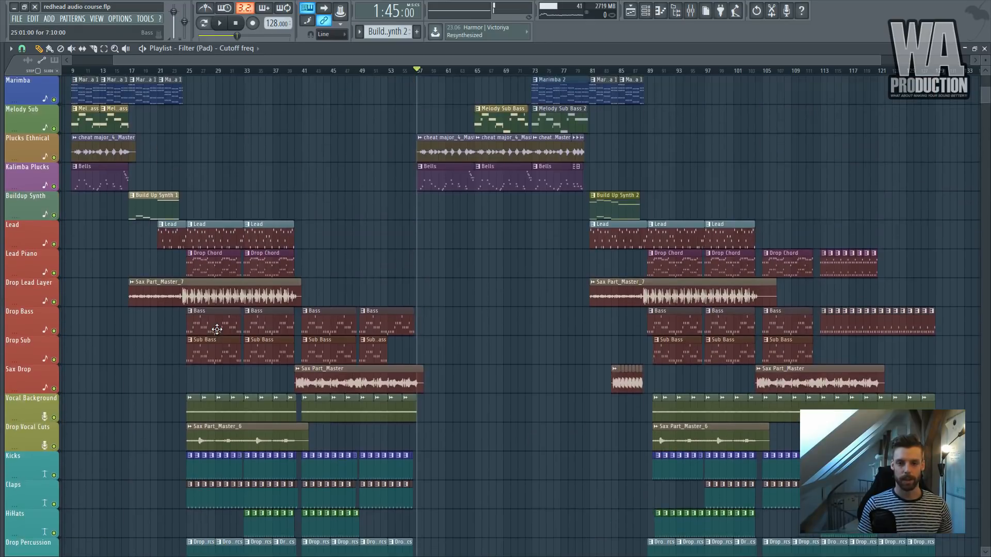
{"action": "scroll", "coordinate": [629, 180], "scroll_direction": "down", "scroll_amount": 7}
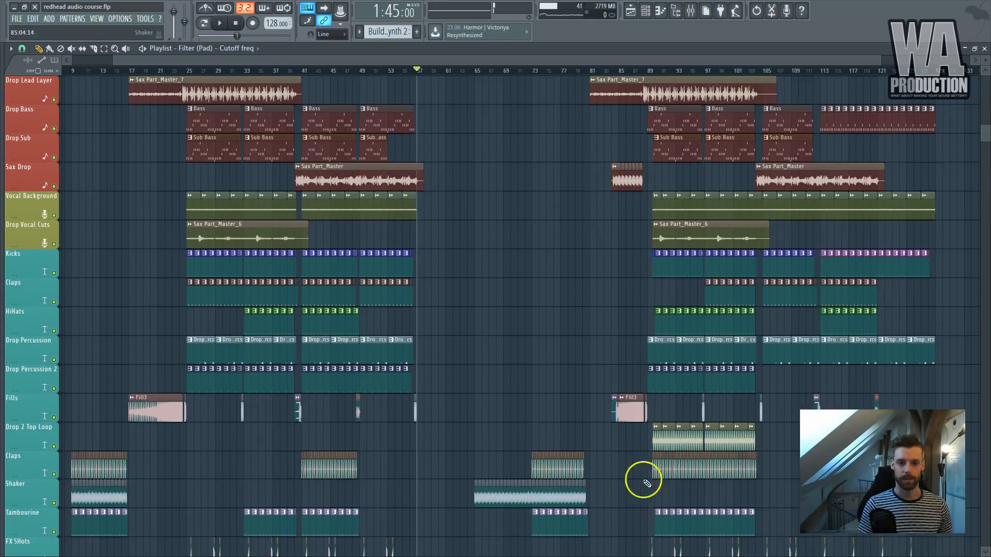